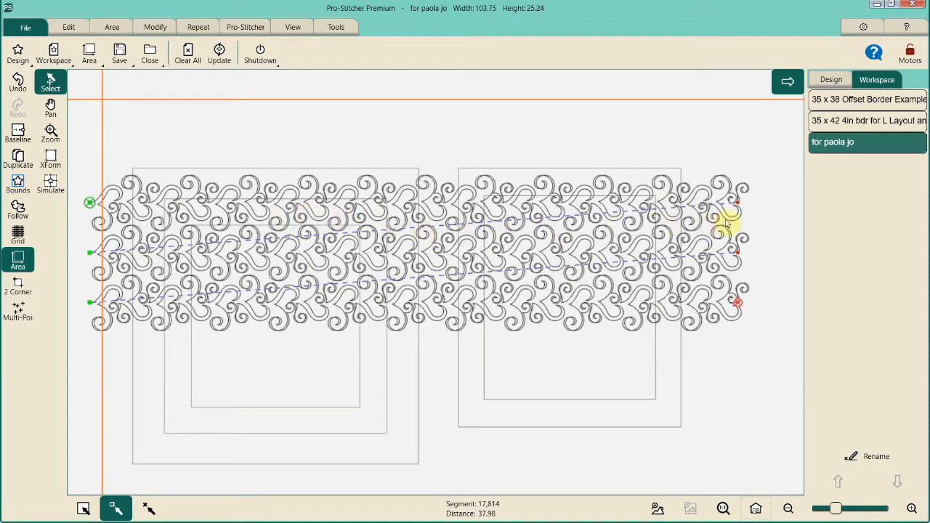
left_click(439, 206)
left_click(439, 206)
left_click(438, 206)
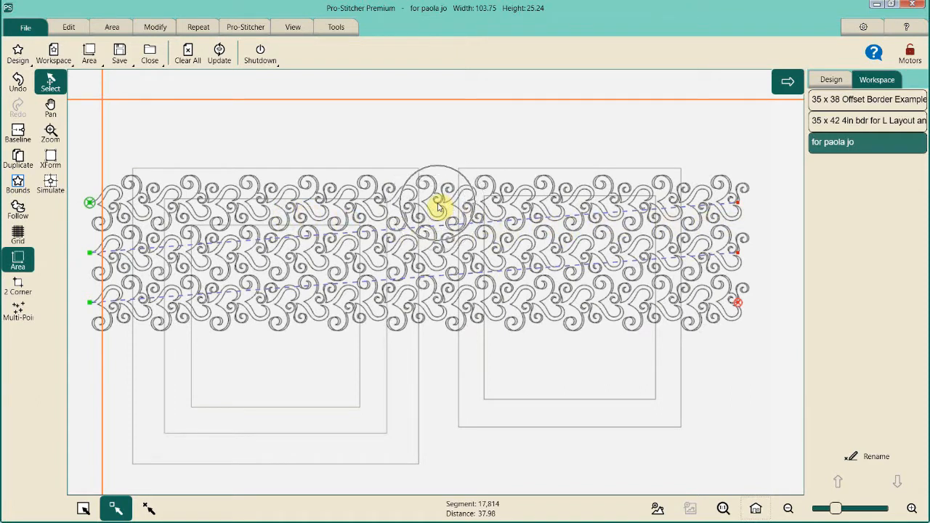
left_click(438, 206)
left_click(438, 207)
left_click(438, 206)
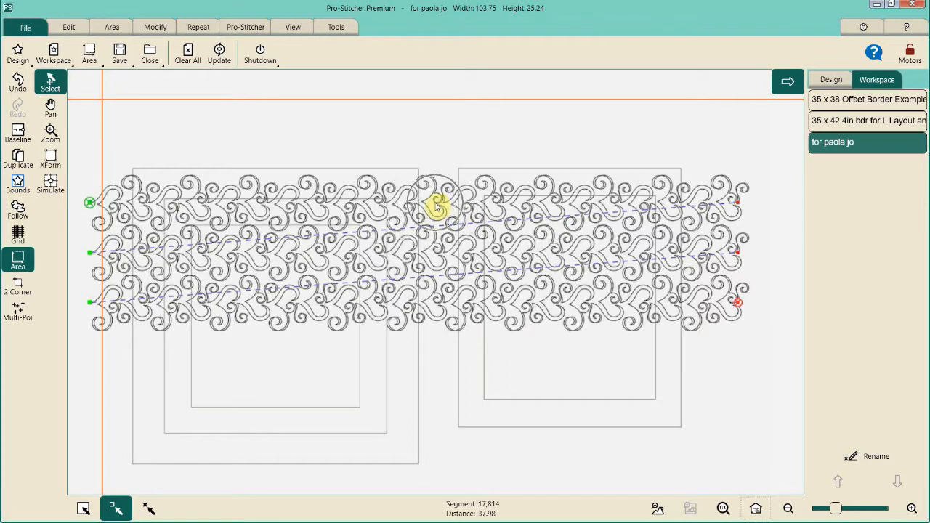
left_click(436, 255)
left_click(436, 256)
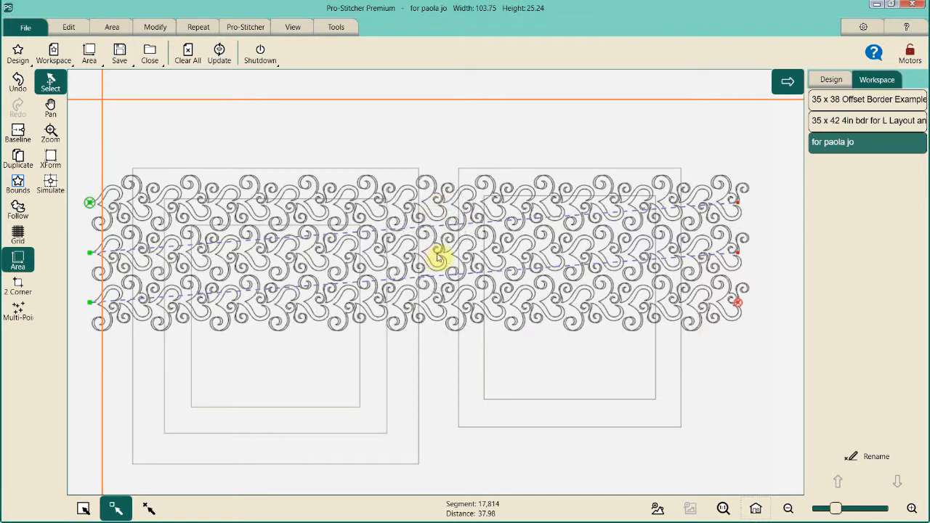
left_click(438, 206)
left_click(438, 206)
left_click(438, 202)
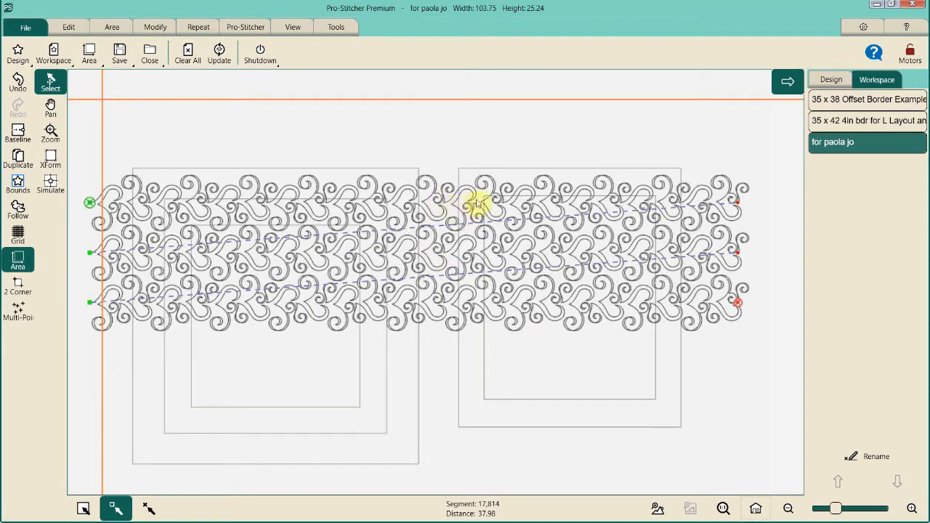
left_click(508, 201)
left_click(508, 201)
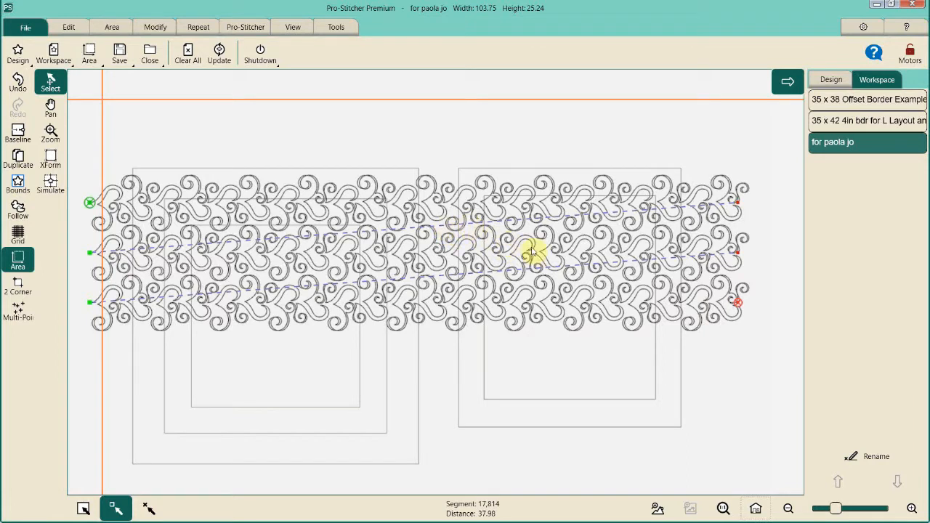
left_click(533, 252)
left_click(527, 251)
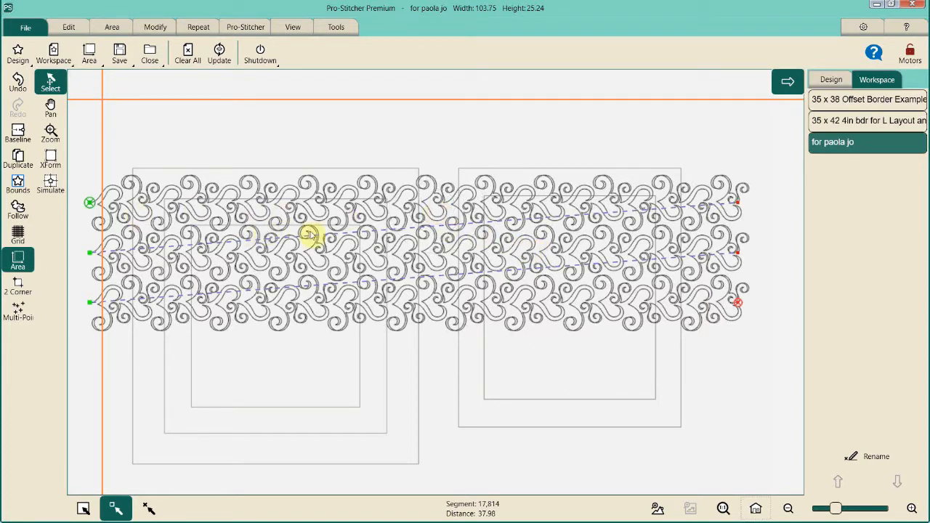
left_click(558, 237)
left_click(441, 208)
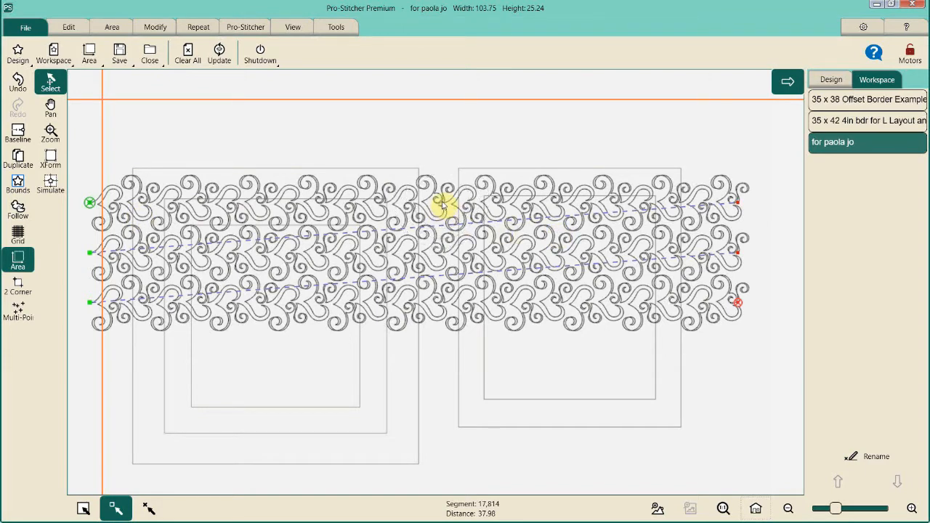
left_click(585, 210)
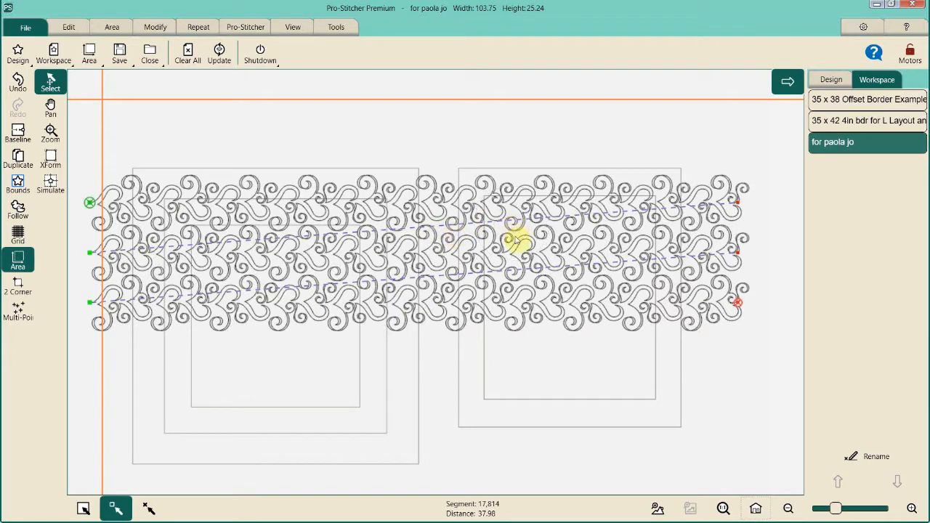
left_click(516, 237)
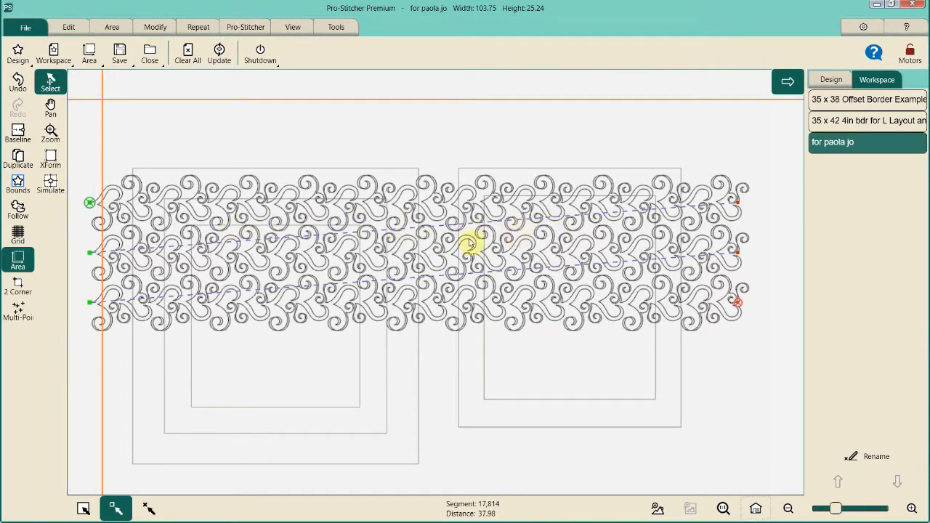
left_click(242, 239)
left_click(361, 230)
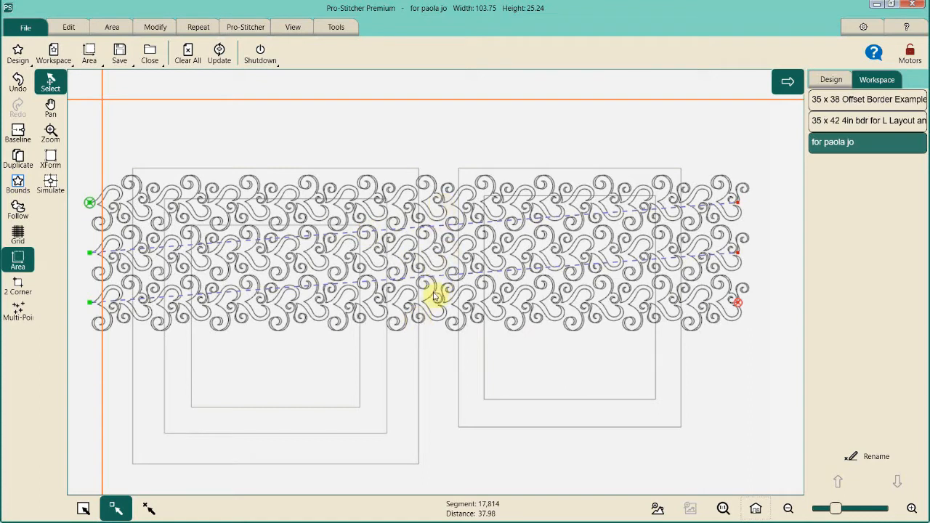
Simulate the machine position and mark a two-corner area about 47.64 wide and 17.26 high over the upper part of the left-hand quilt.
left_click(50, 183)
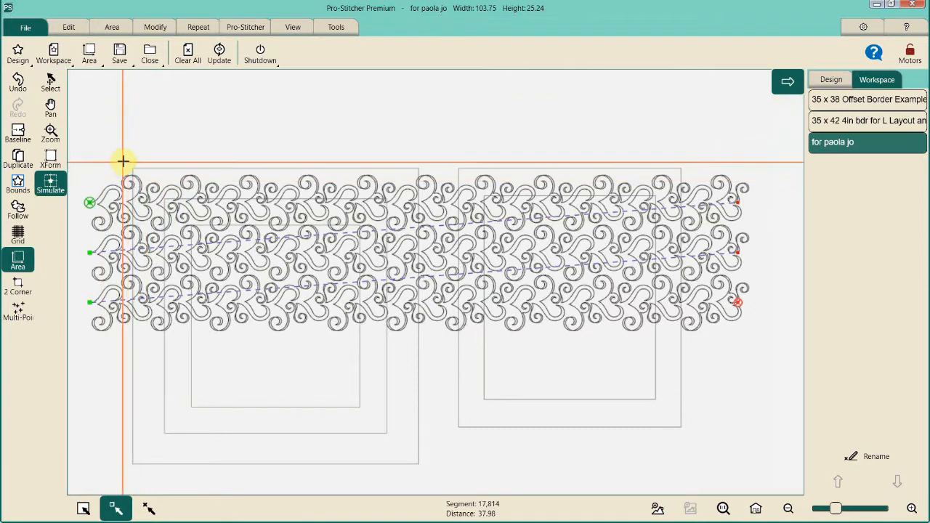
left_click(19, 284)
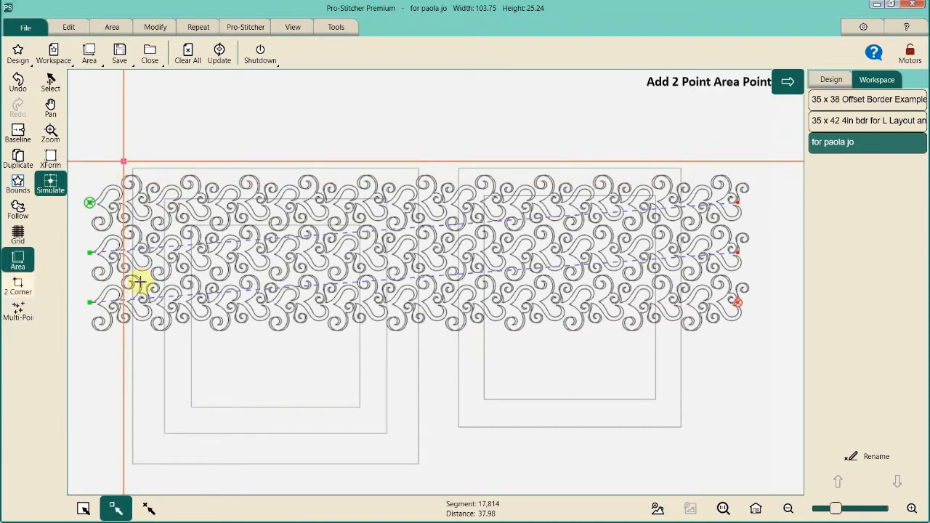
left_click(125, 162)
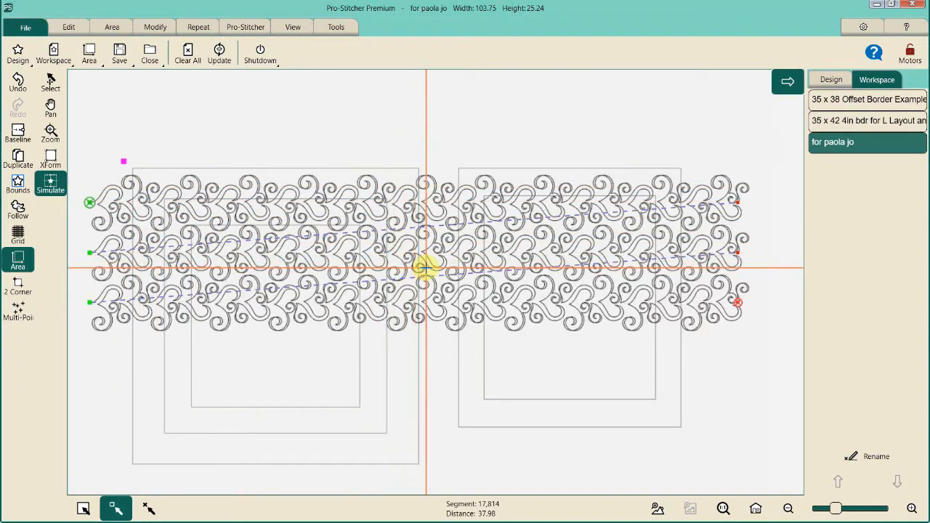
left_click(18, 285)
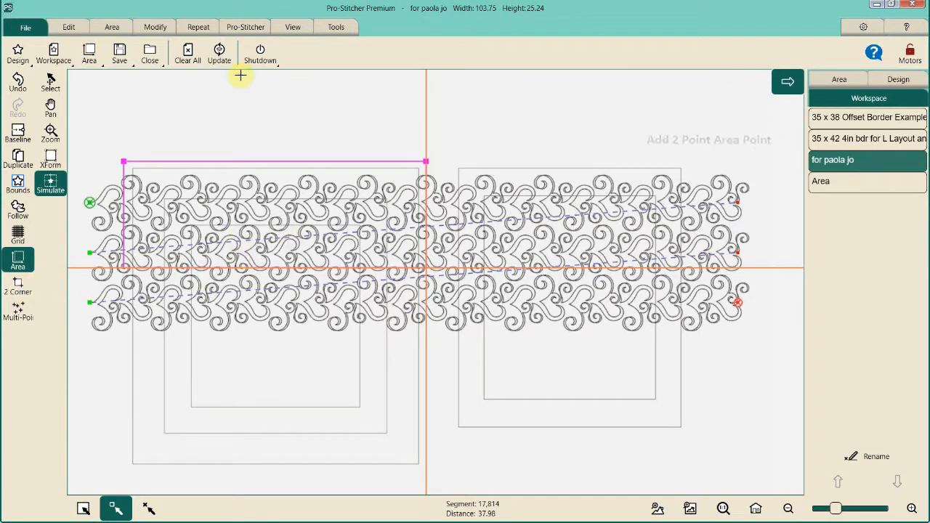
left_click(354, 311)
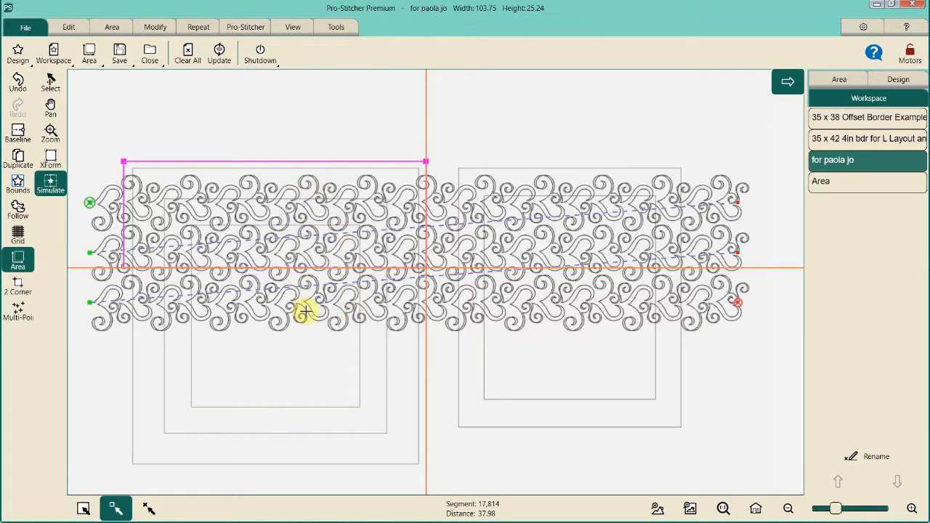
Set the height of the new two-corner area to 30.
left_click(851, 84)
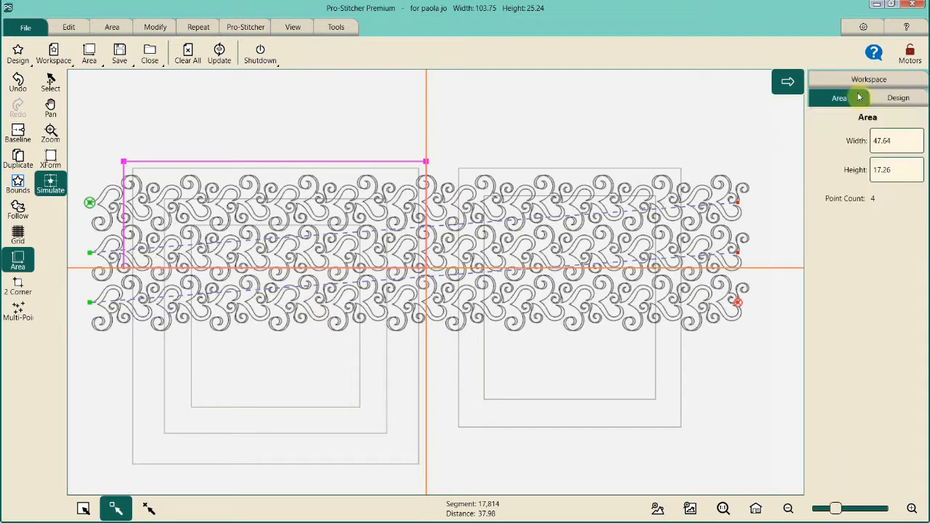
left_click(890, 173)
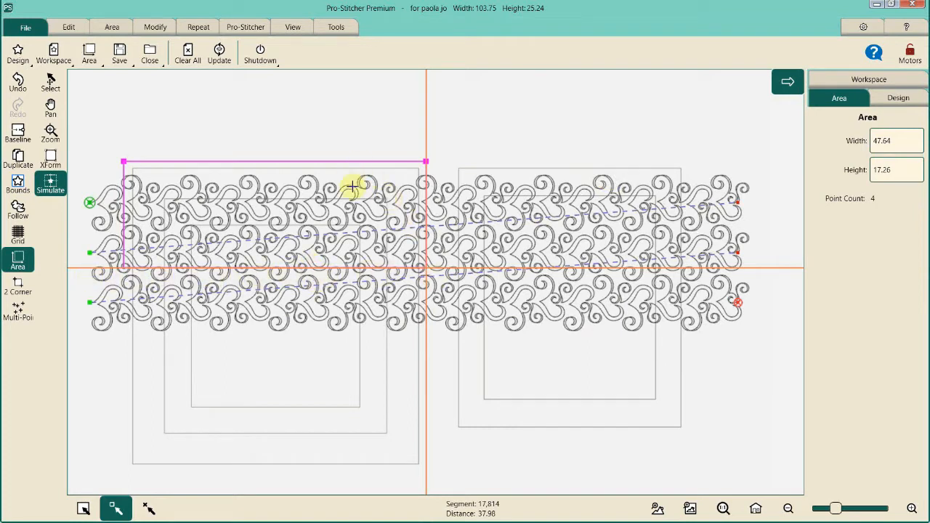
left_click(899, 175)
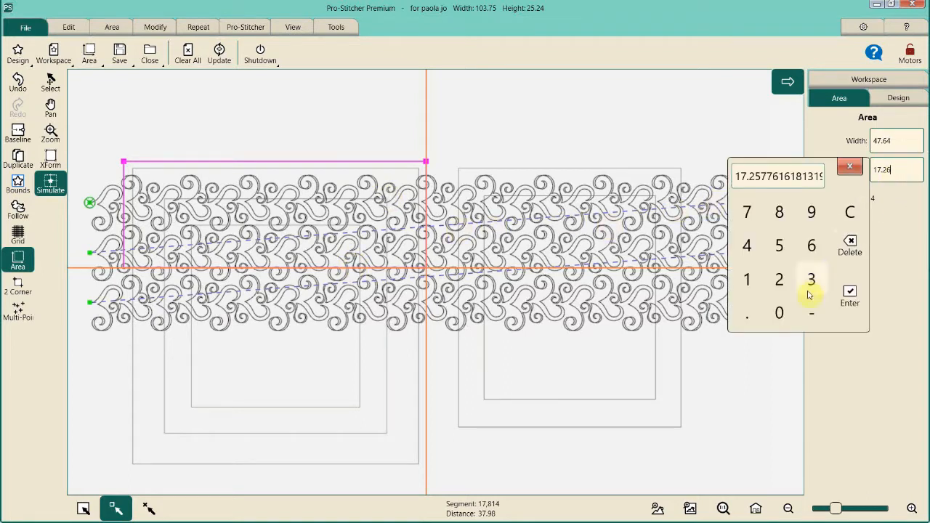
left_click(810, 279)
left_click(781, 312)
left_click(849, 299)
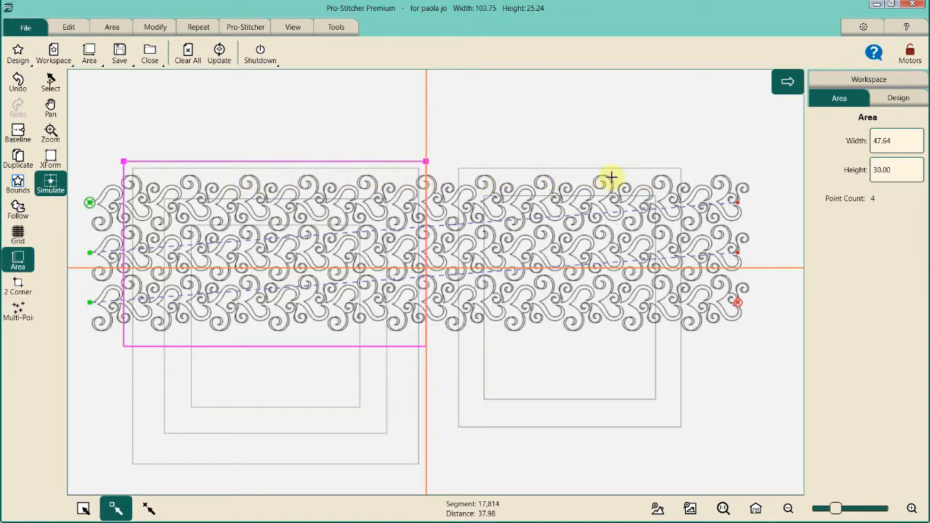
left_click(564, 170)
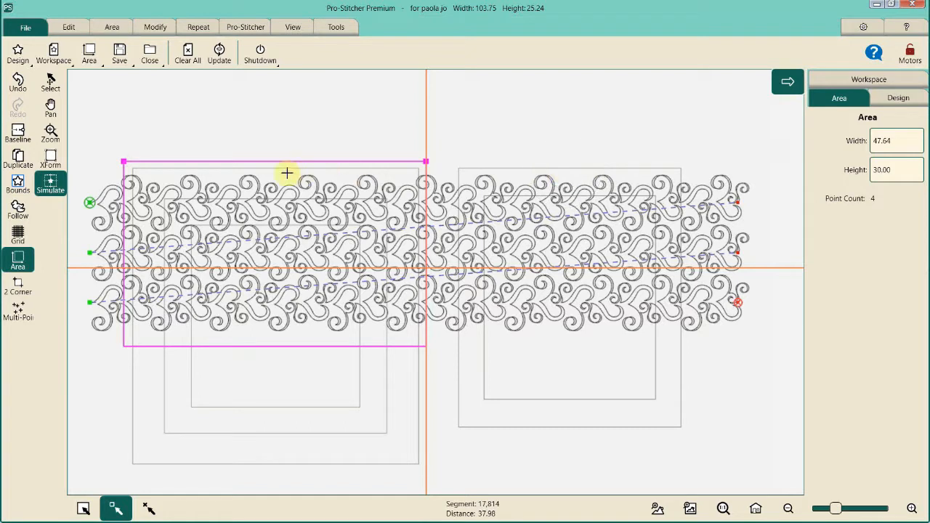
Align the pantograph rows vertically to the top of the area.
left_click(153, 29)
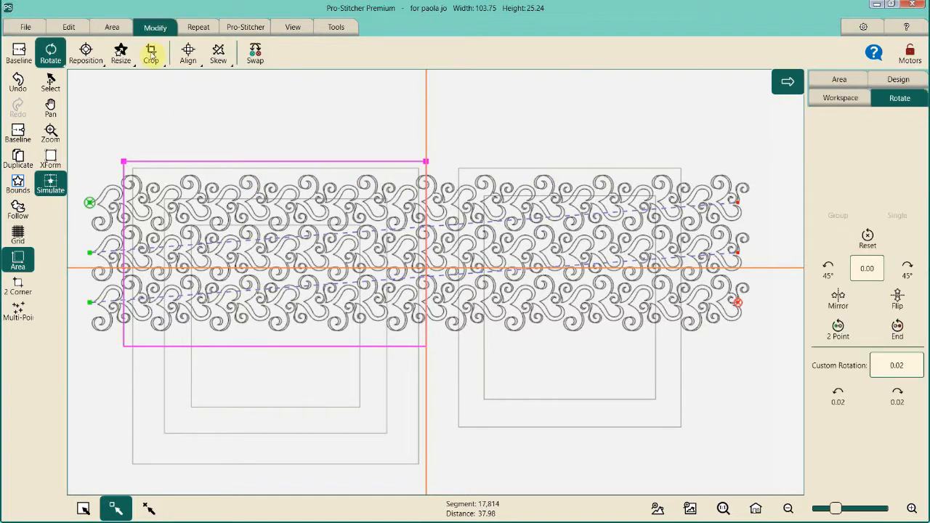
left_click(188, 54)
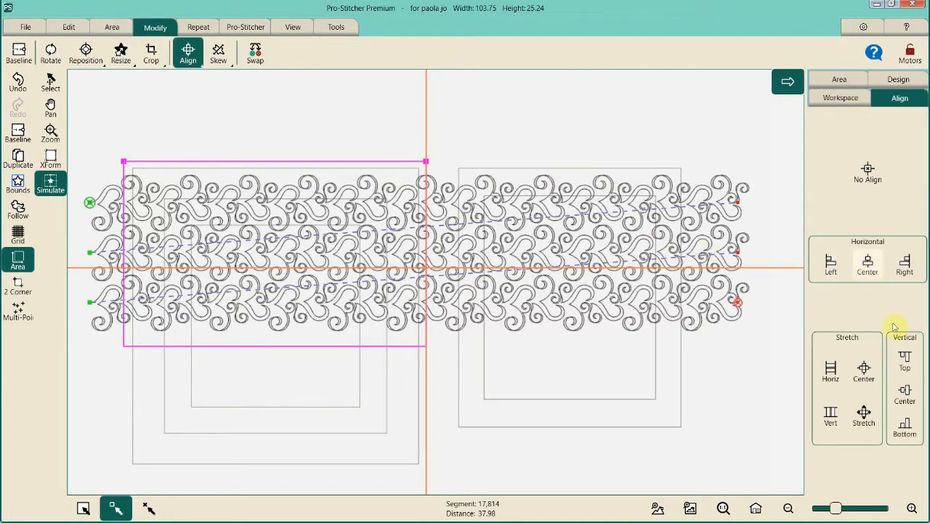
left_click(904, 360)
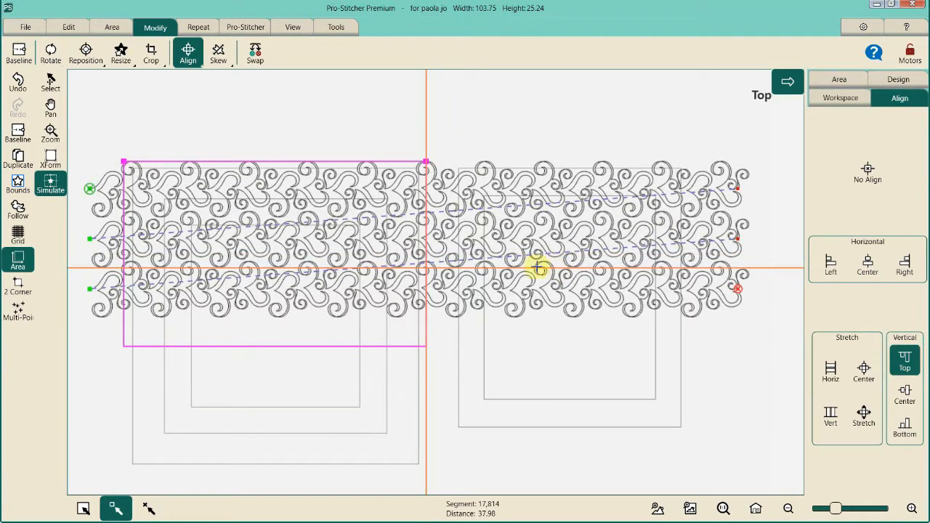
left_click(255, 174)
left_click(256, 160)
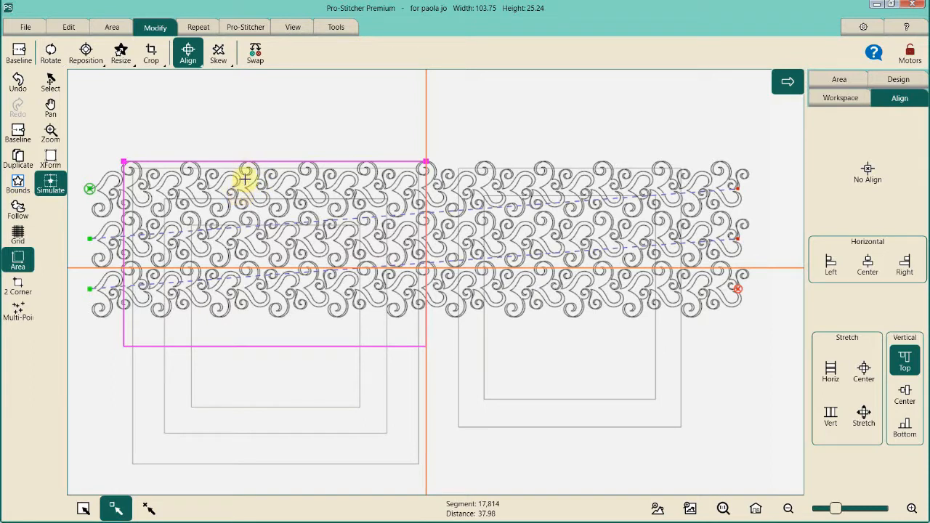
Reposition the aligned pantograph by nudging it down 0.01.
left_click(85, 52)
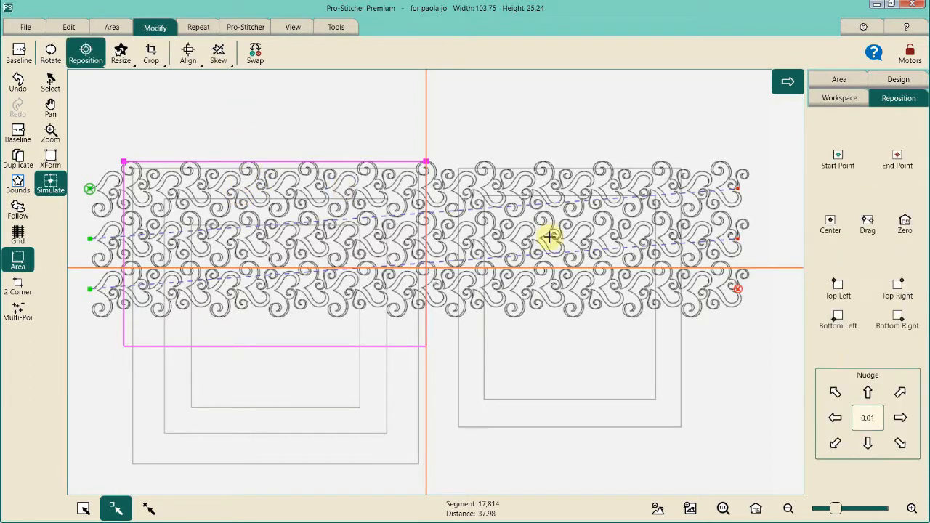
left_click(867, 444)
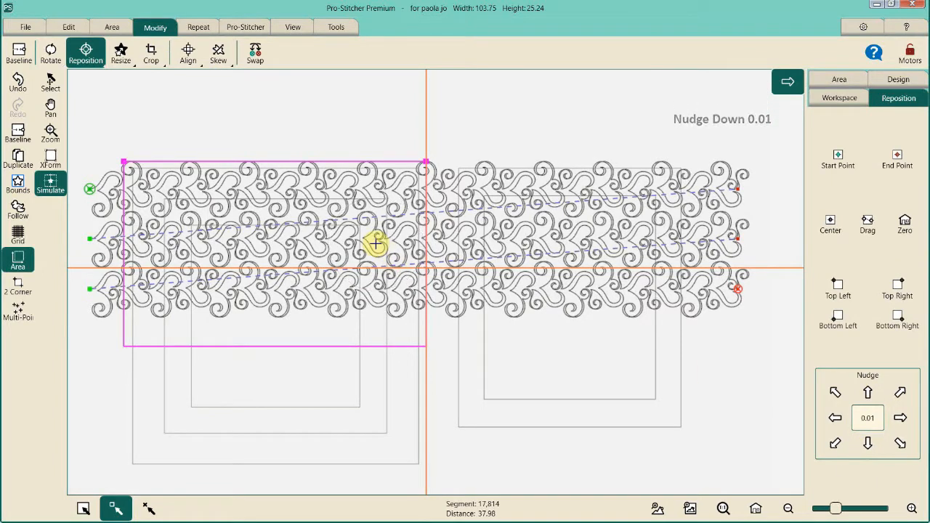
left_click(322, 156)
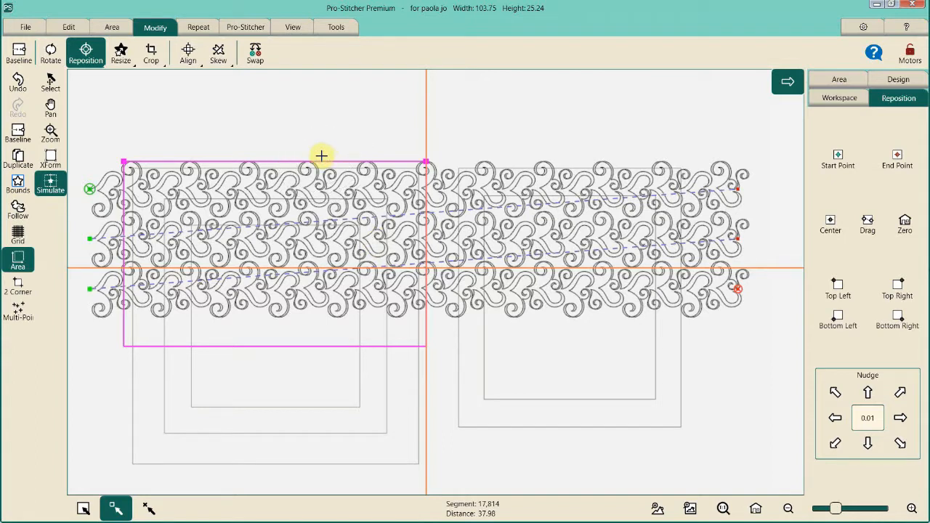
Crop away the pantograph stitching outside the area with the Edges option on, and baseline the cropped design.
left_click(153, 59)
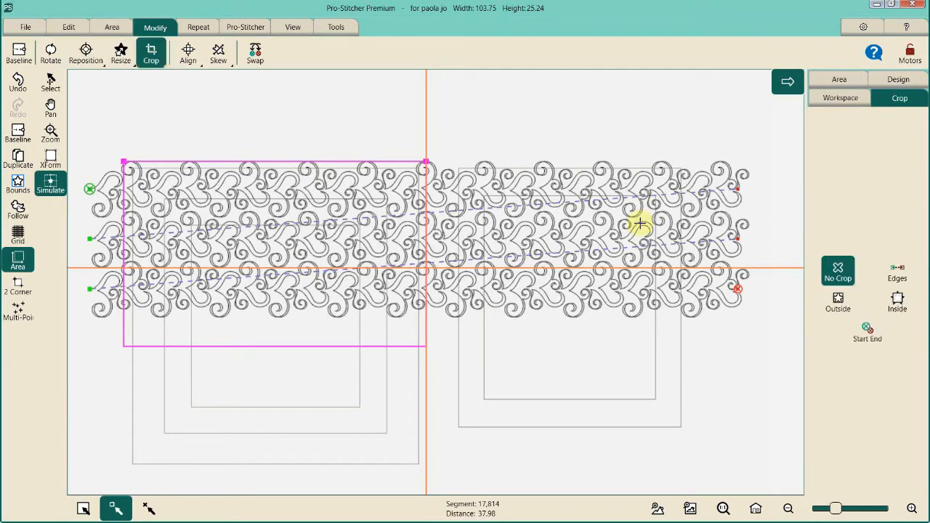
left_click(897, 273)
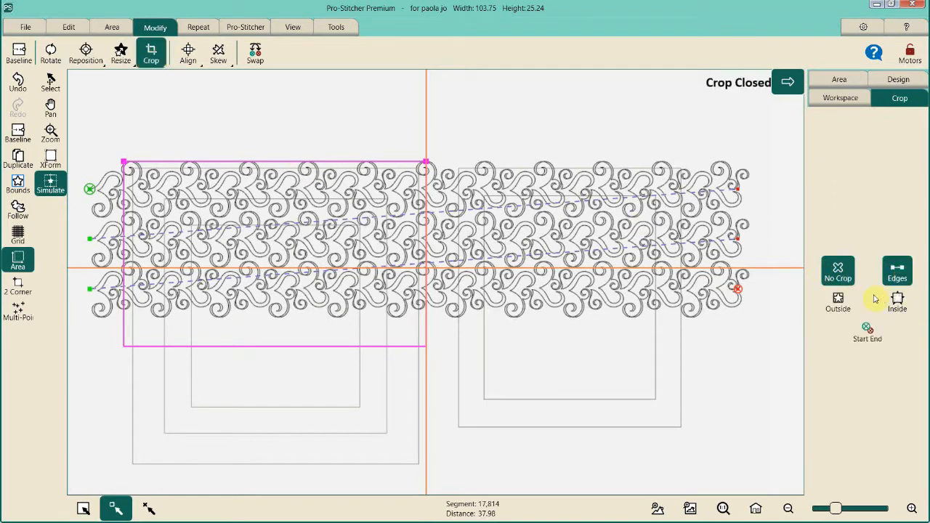
left_click(837, 301)
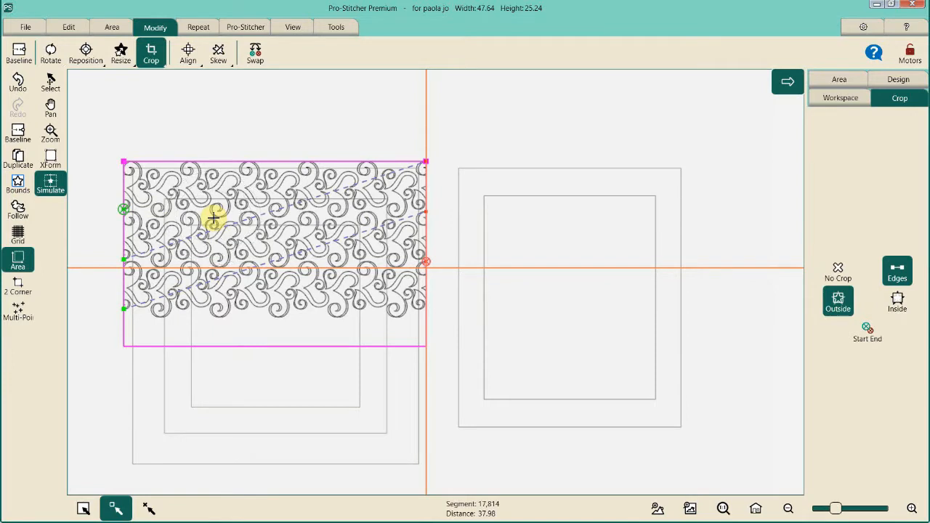
left_click(19, 52)
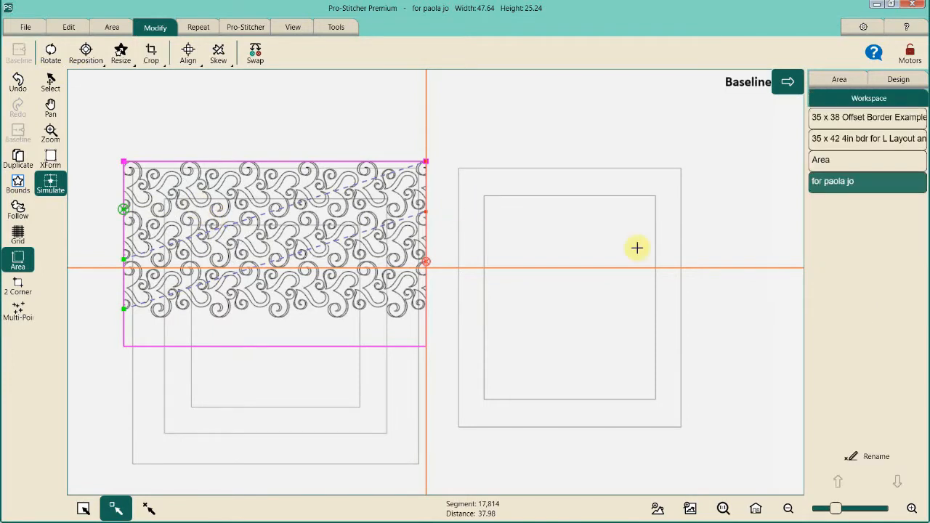
Rename the cropped pantograph design as "FOR THE LEFT".
left_click(855, 191)
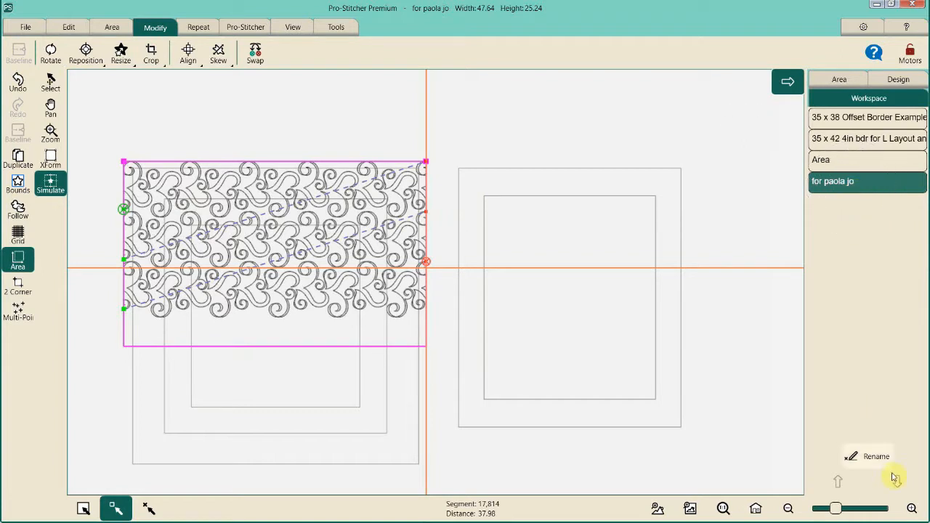
left_click(872, 456)
left_click(307, 344)
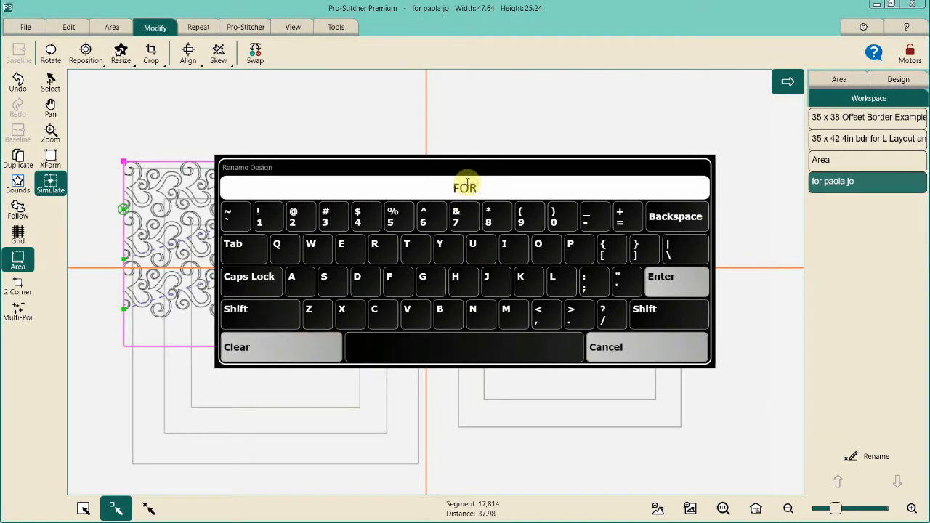
type("FOR THE LEFT")
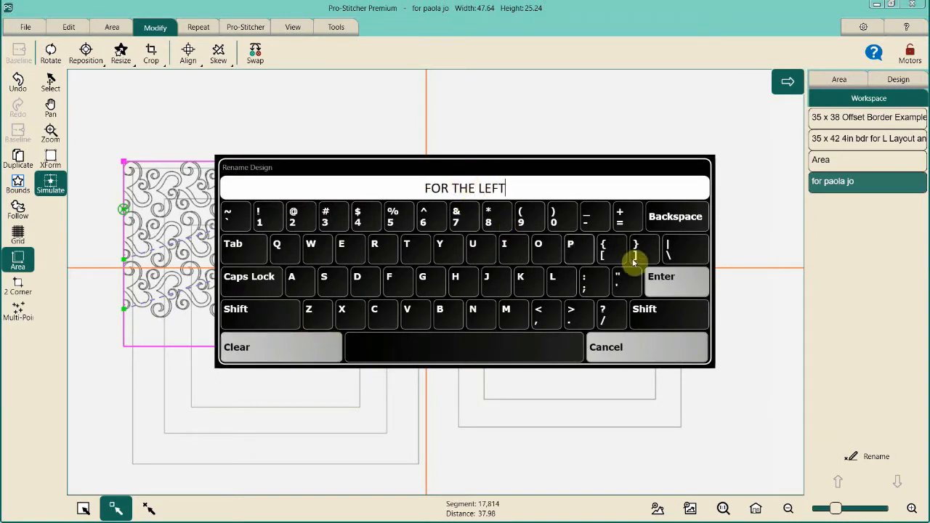
left_click(665, 282)
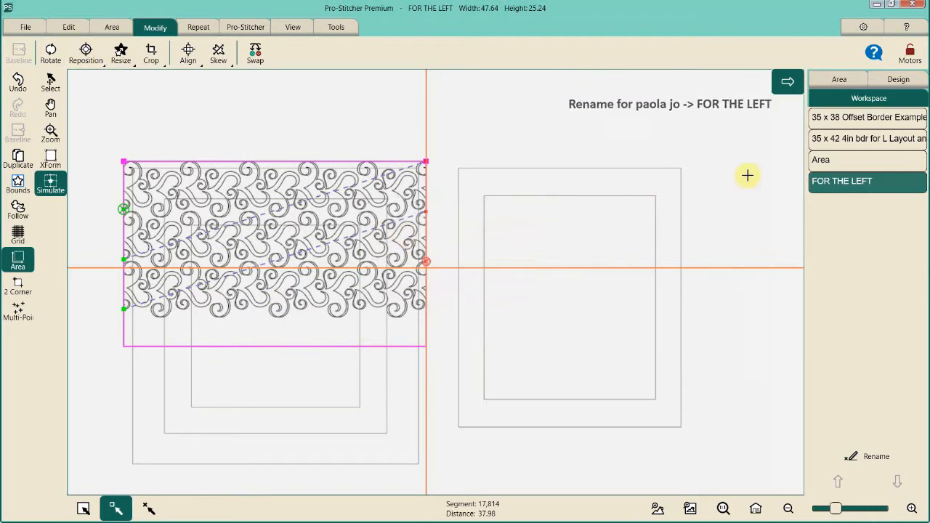
Save the selected design as FOR THE LEFT in HQF format, overwriting the existing file.
left_click(25, 31)
left_click(119, 53)
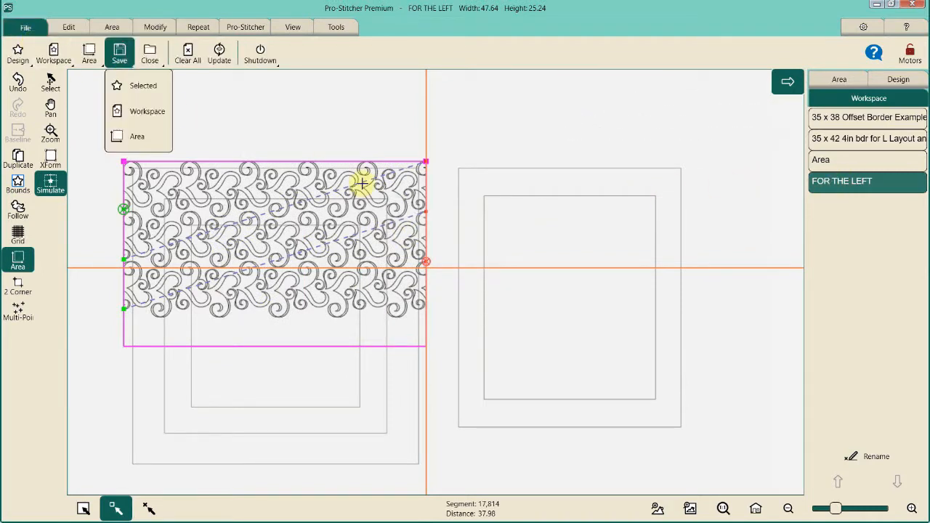
left_click(162, 93)
left_click(684, 425)
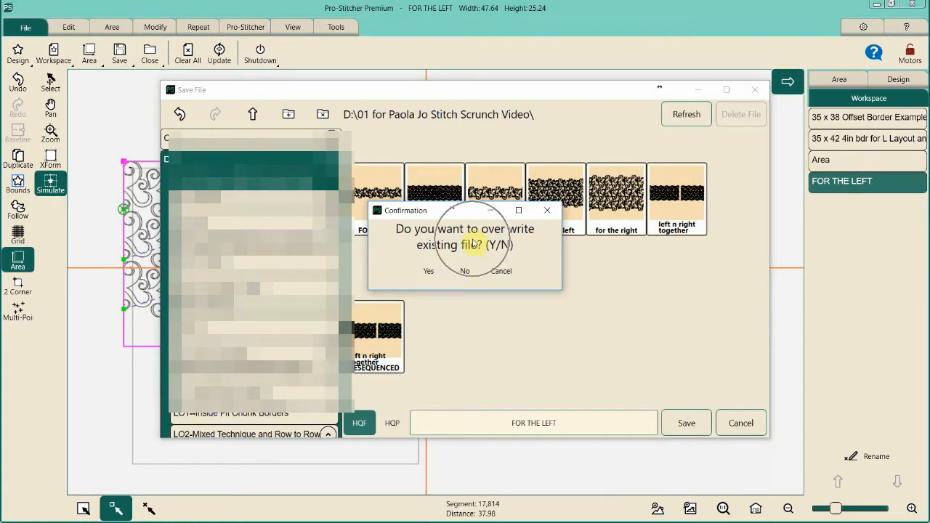
left_click(431, 270)
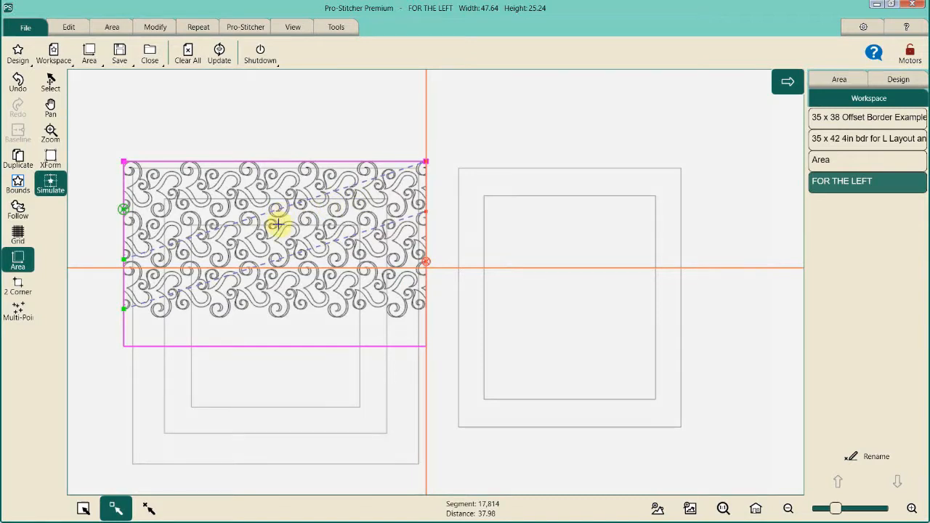
left_click(541, 216)
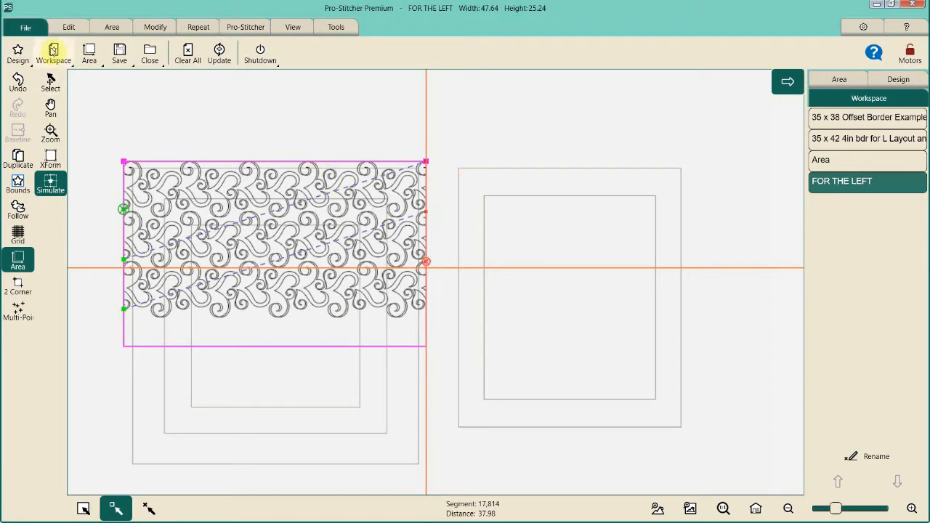
Revert the edit history to the latest Nudge Down 0.01 entry, before the crop, to restore the full-width pantograph.
left_click(68, 26)
left_click(17, 57)
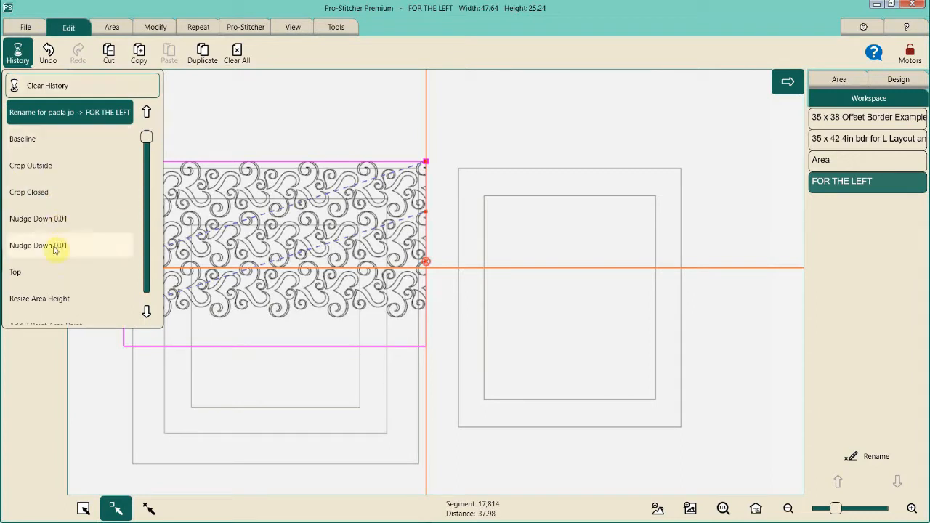
left_click(52, 221)
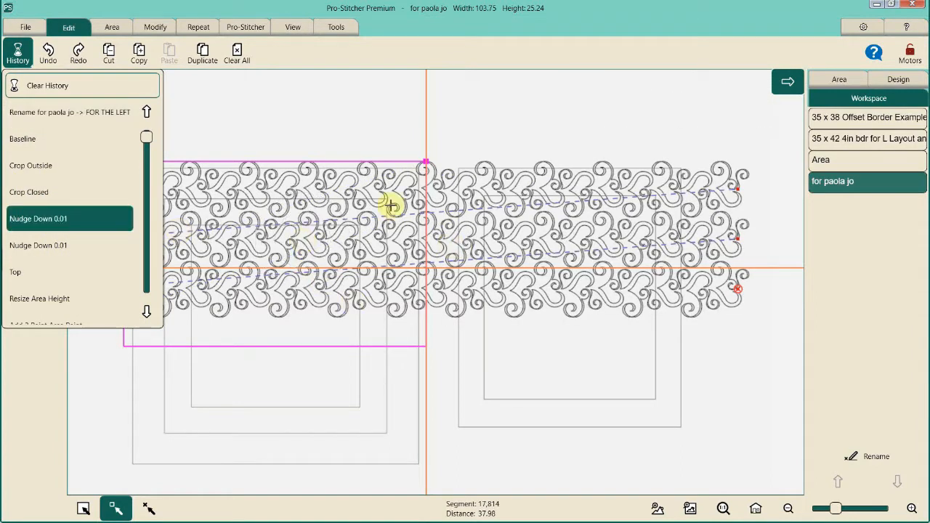
left_click(494, 150)
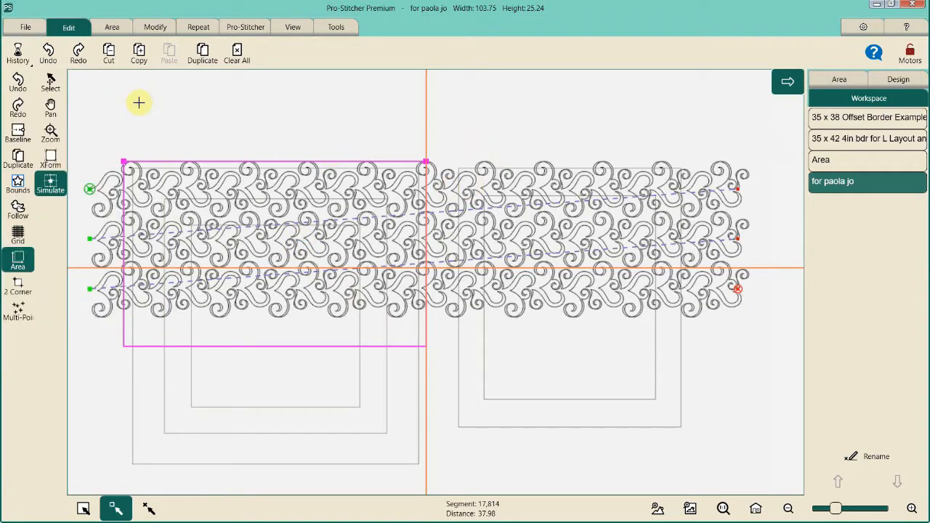
Clear the left quilt's area and define a two-corner area about 37.19 wide over the right quilt, with a height of 30.
left_click(110, 28)
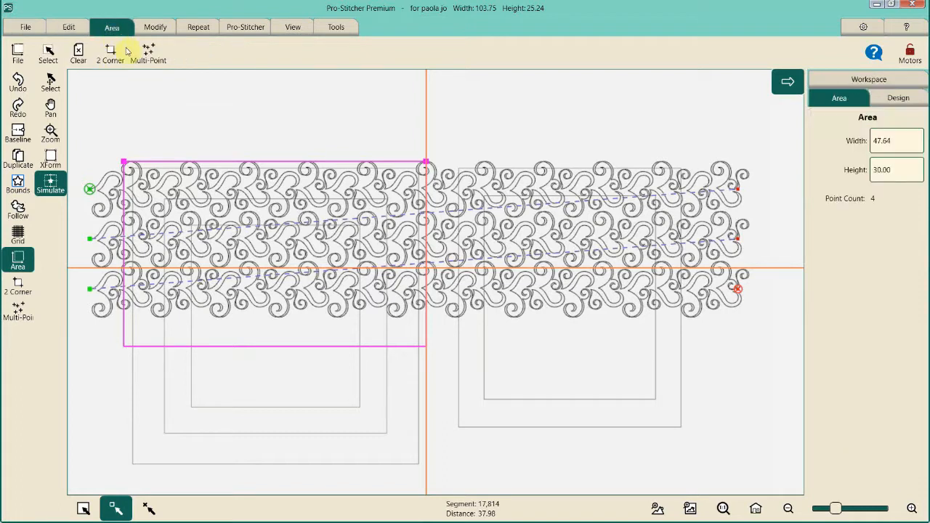
left_click(78, 55)
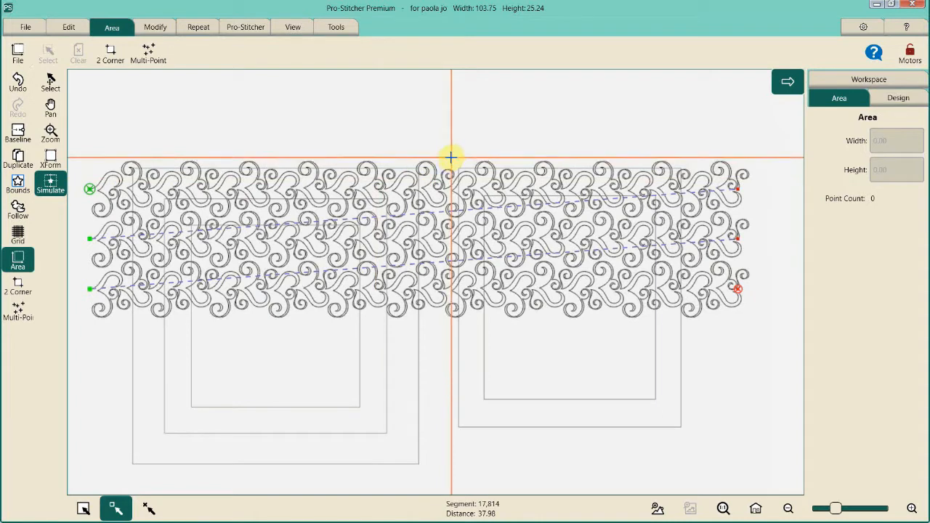
left_click(451, 157)
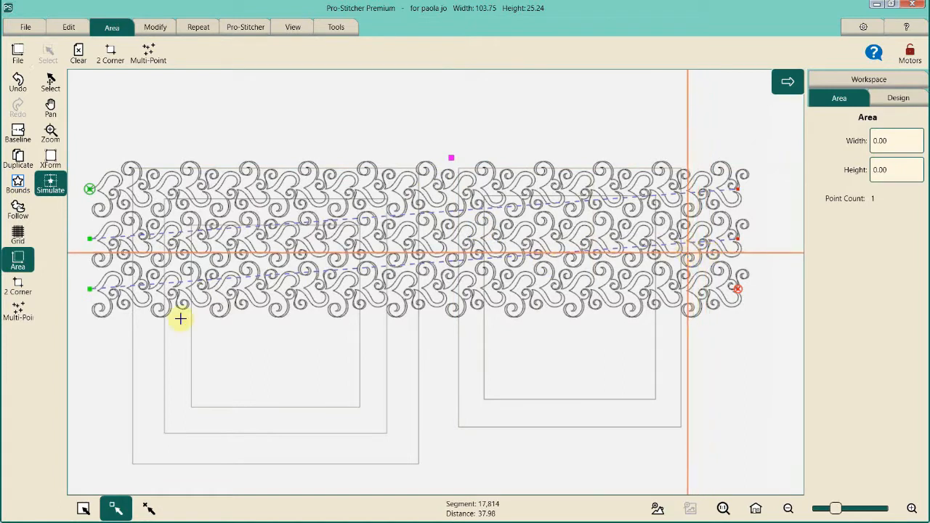
left_click(20, 295)
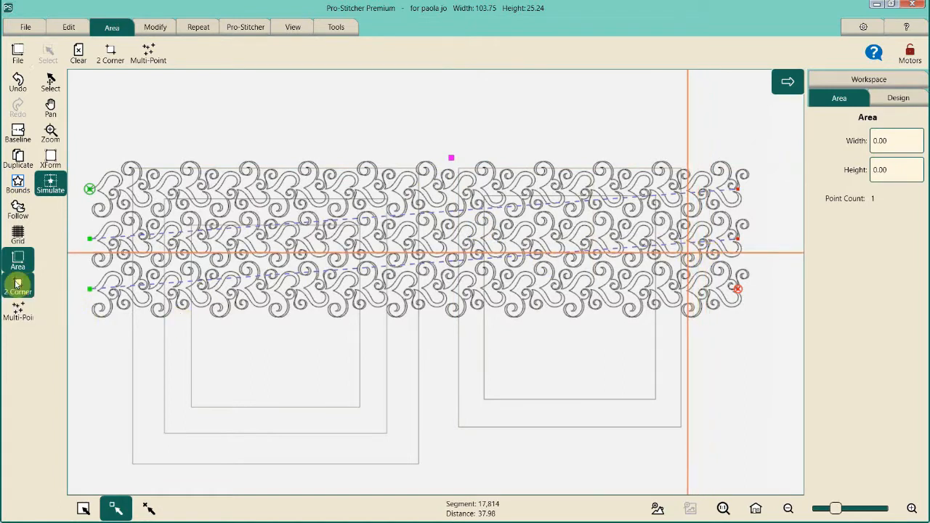
left_click(890, 172)
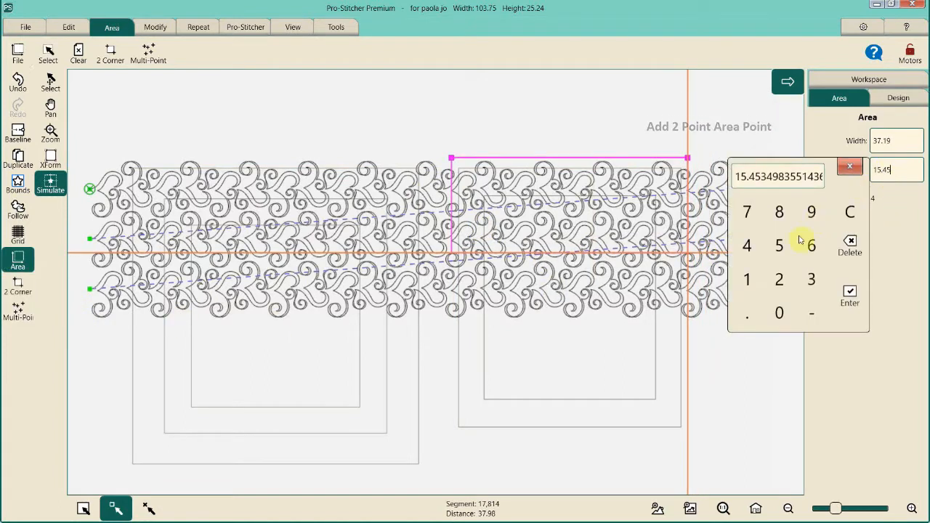
left_click(779, 312)
left_click(849, 297)
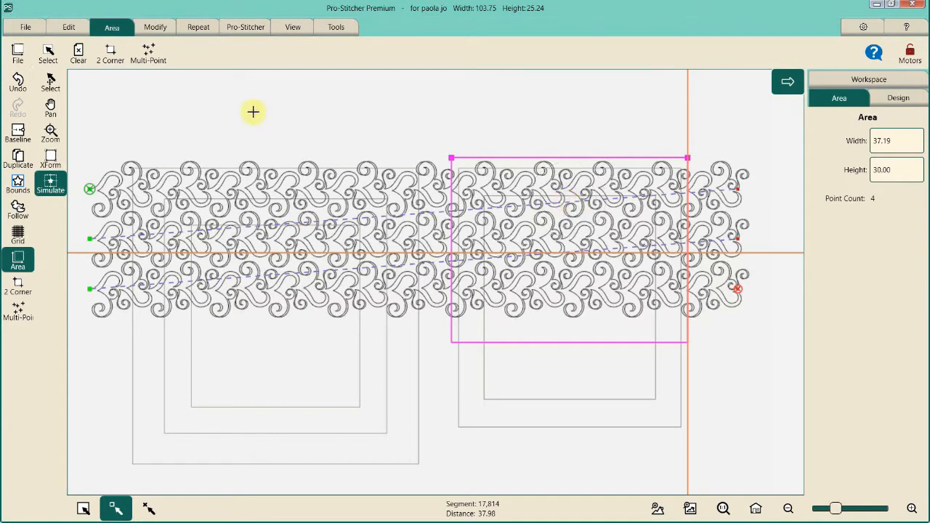
Crop away the pantograph stitching outside the right quilt's area with the Edges option on, and baseline the result.
left_click(154, 27)
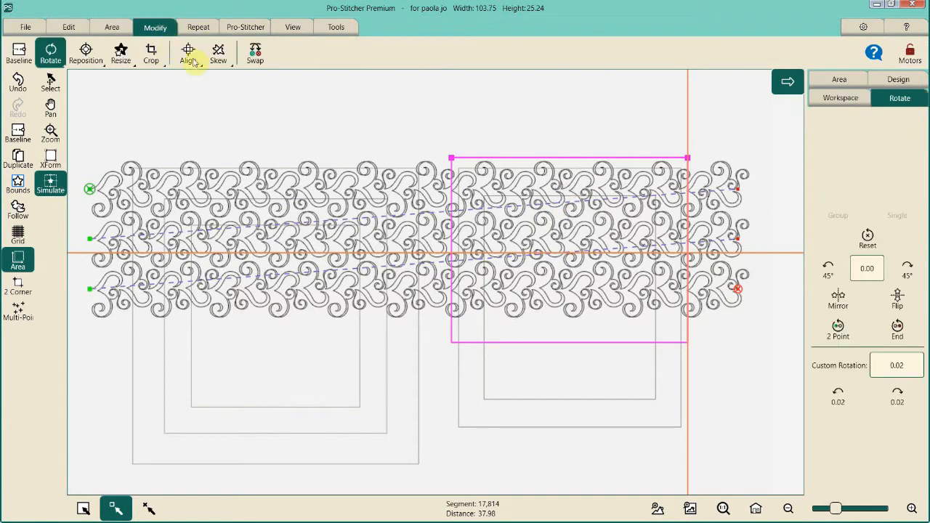
left_click(152, 54)
left_click(895, 272)
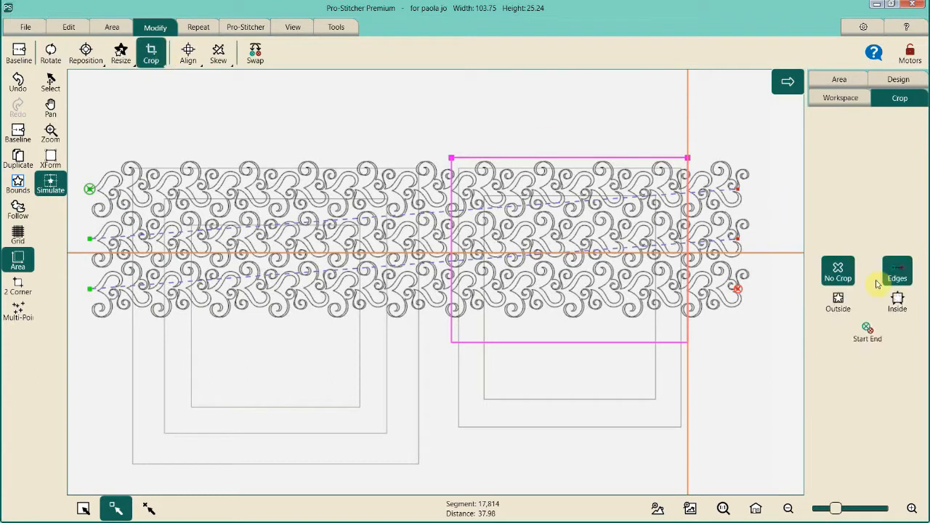
left_click(838, 304)
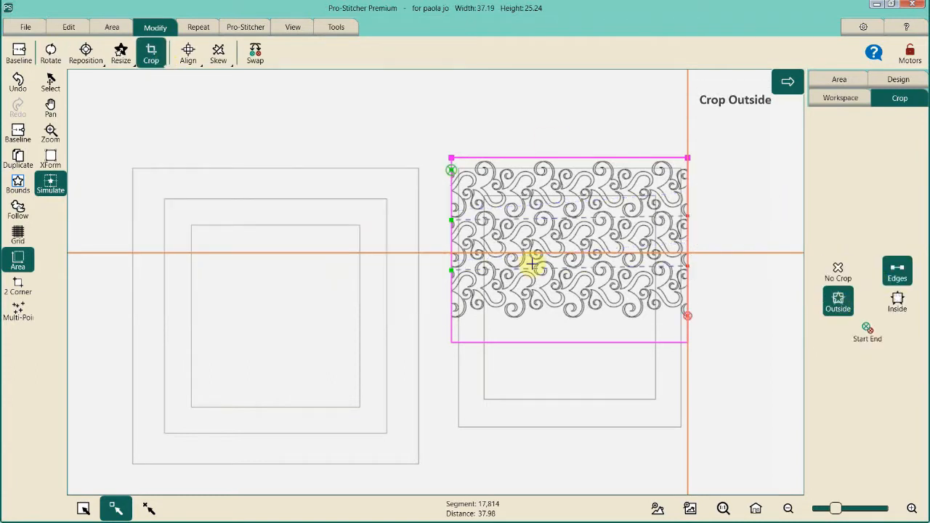
left_click(19, 53)
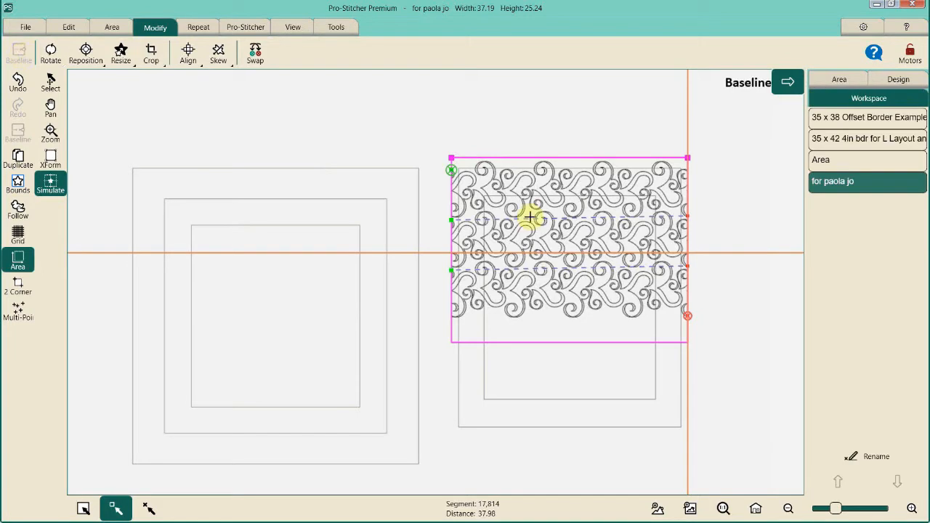
Rename the cropped pantograph for the right quilt as "FOR THE RIGHT".
left_click(833, 188)
left_click(876, 456)
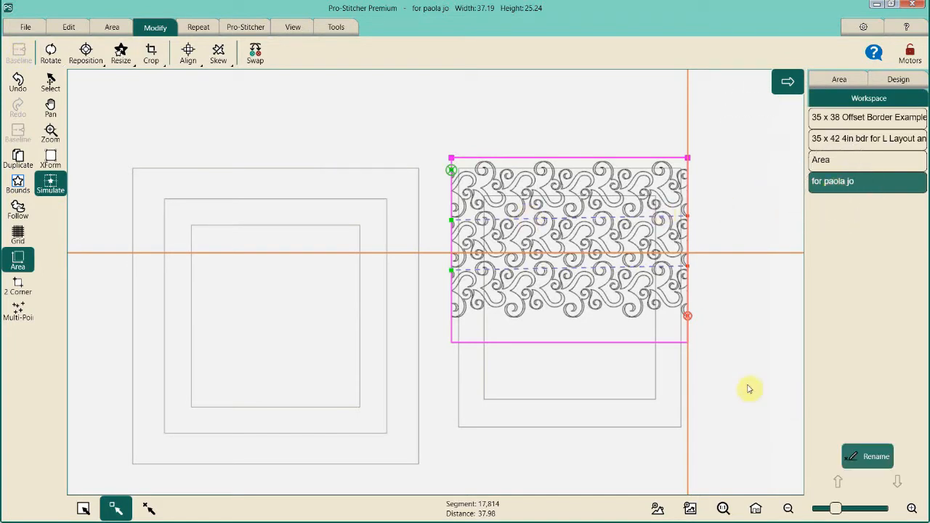
left_click(338, 342)
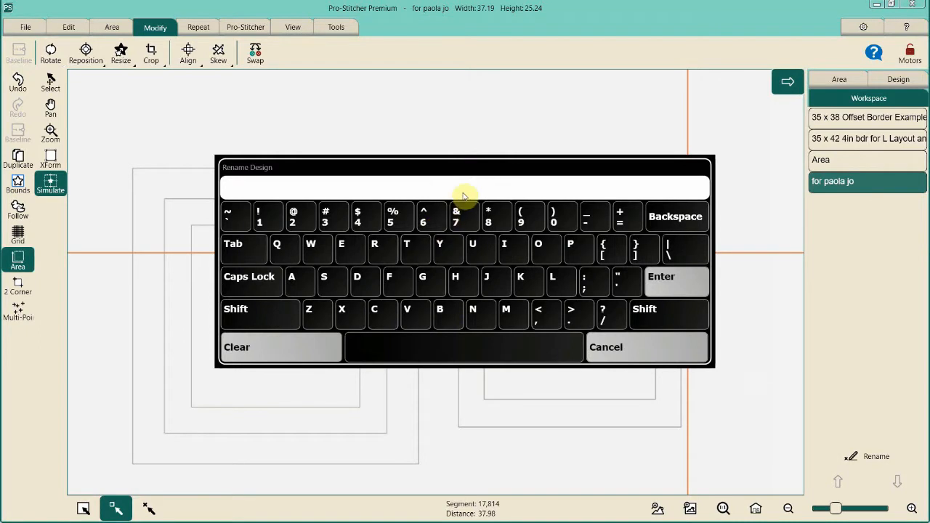
type("FOR THE R")
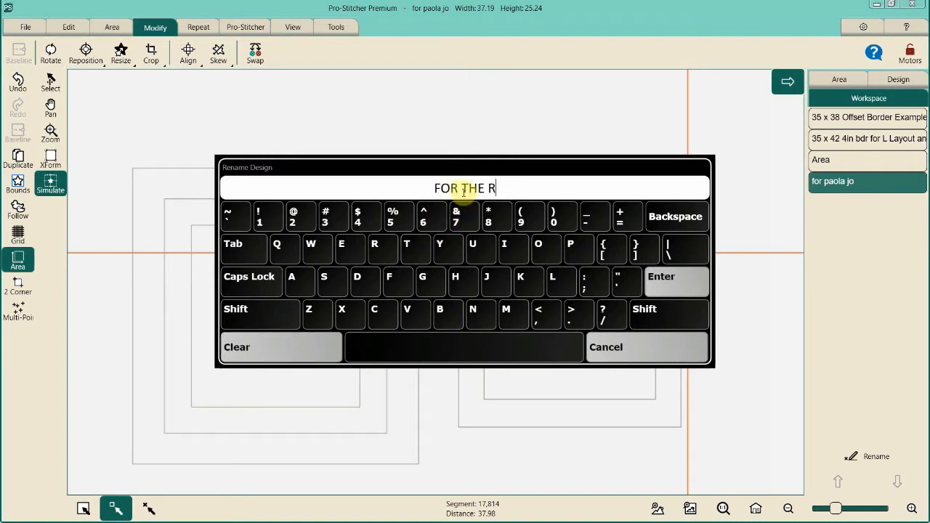
type("IGHT")
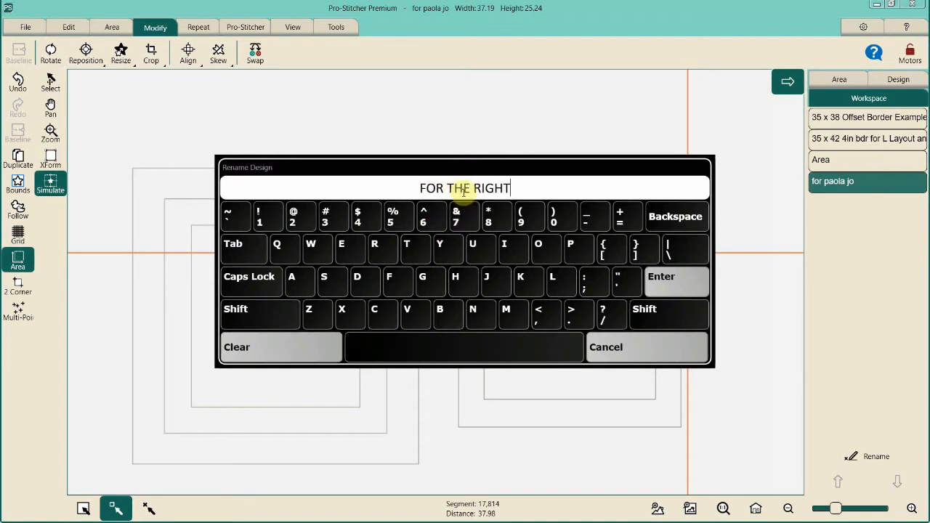
left_click(661, 276)
Save the selected design as FOR THE RIGHT in HQF format, overwriting the existing file.
left_click(25, 27)
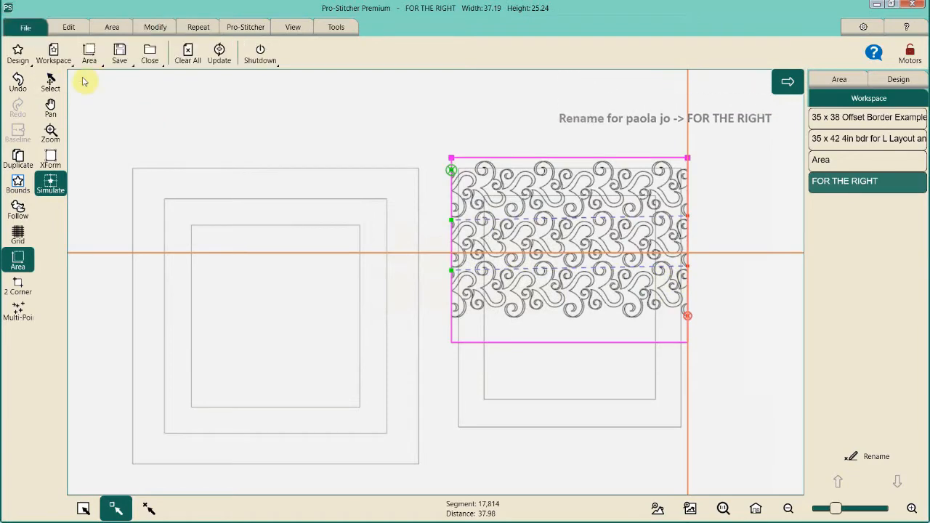
left_click(120, 62)
left_click(142, 86)
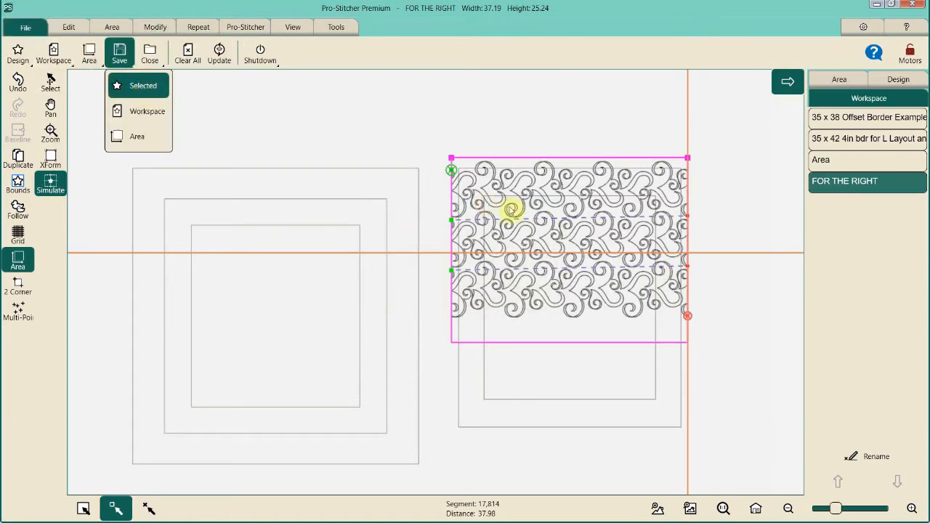
left_click(689, 422)
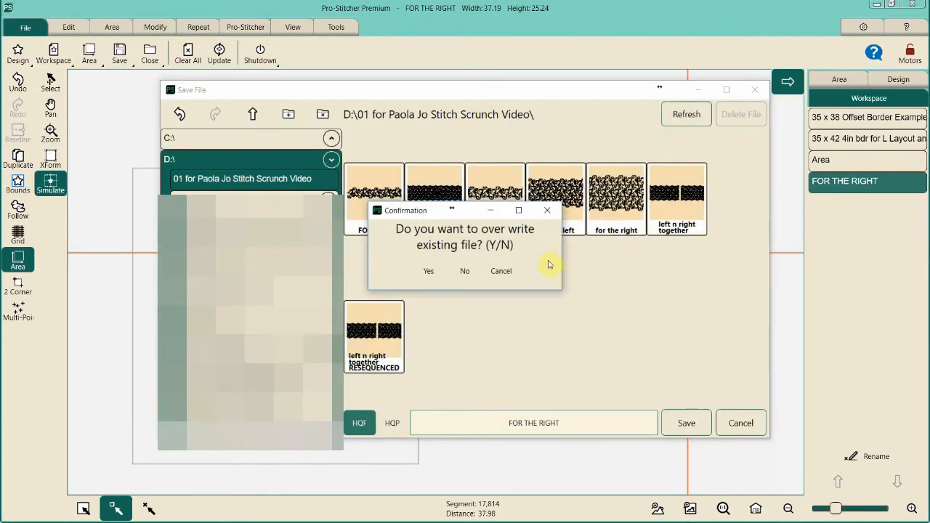
left_click(431, 274)
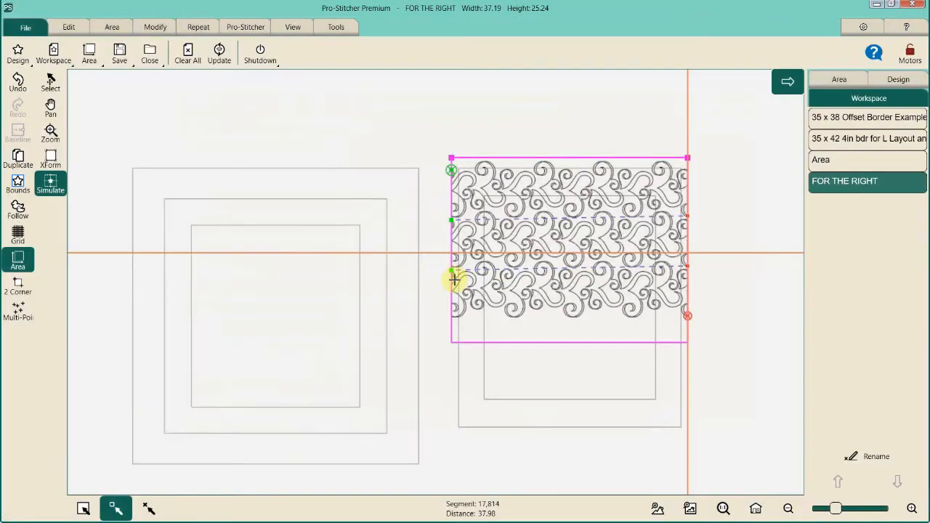
key("ctrl")
key("ctrl")
key("ctrl")
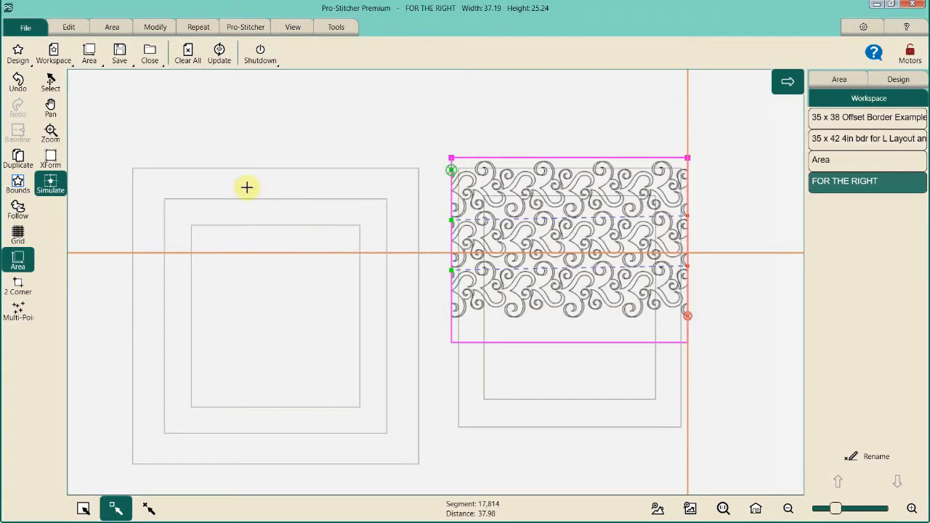
Open the recent design FOR THE LEFT alongside the right one, and clear the area around the right quilt.
left_click(17, 53)
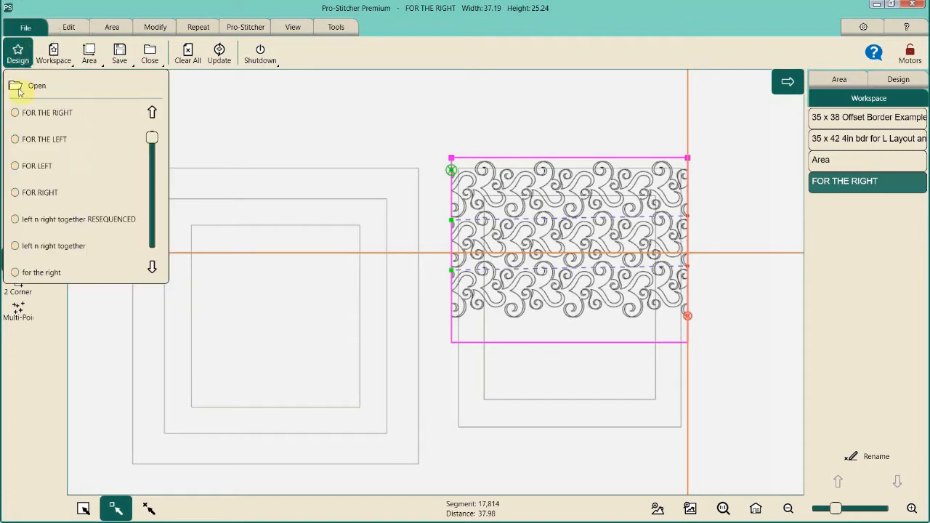
left_click(40, 140)
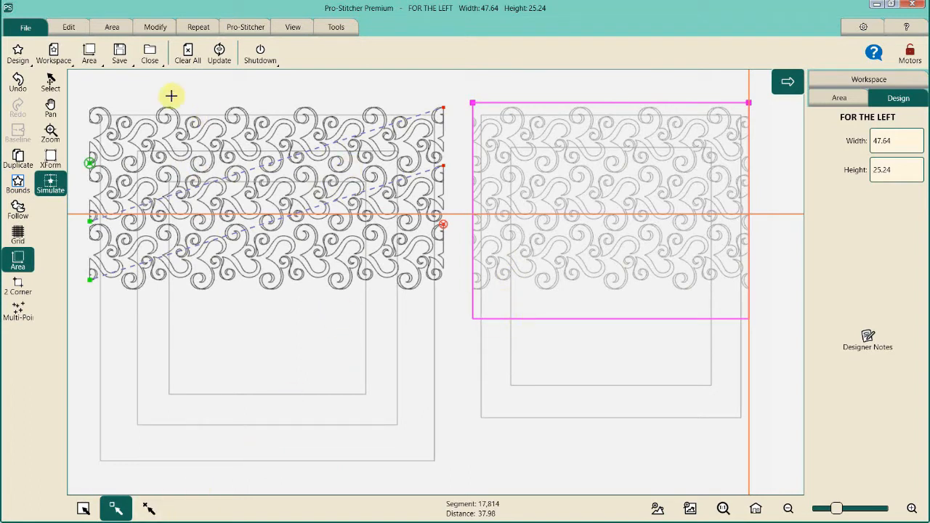
left_click(112, 27)
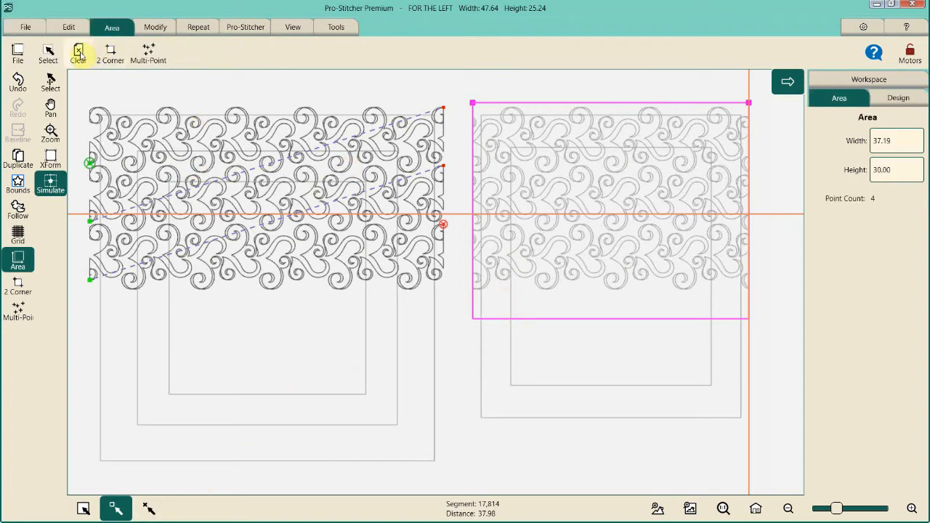
left_click(78, 55)
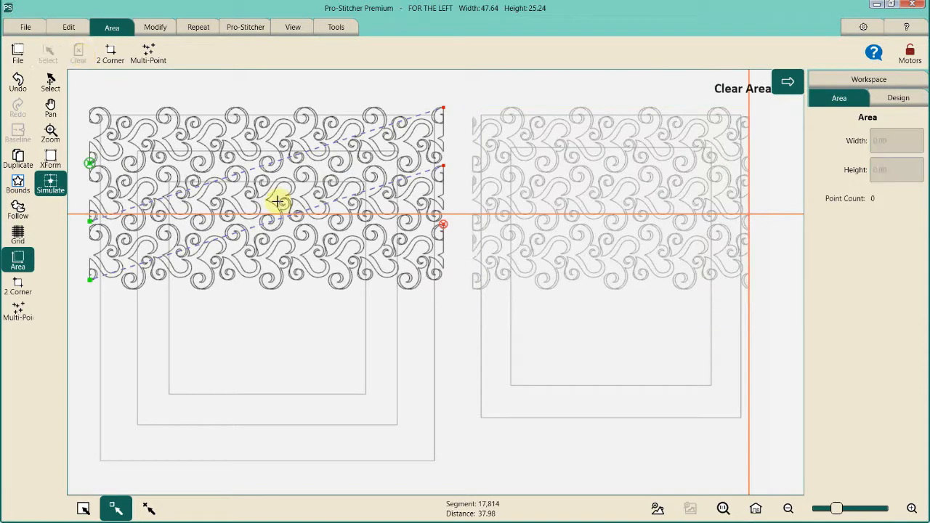
Deselect all designs, and reselect FOR THE LEFT from the workspace list.
left_click(149, 508)
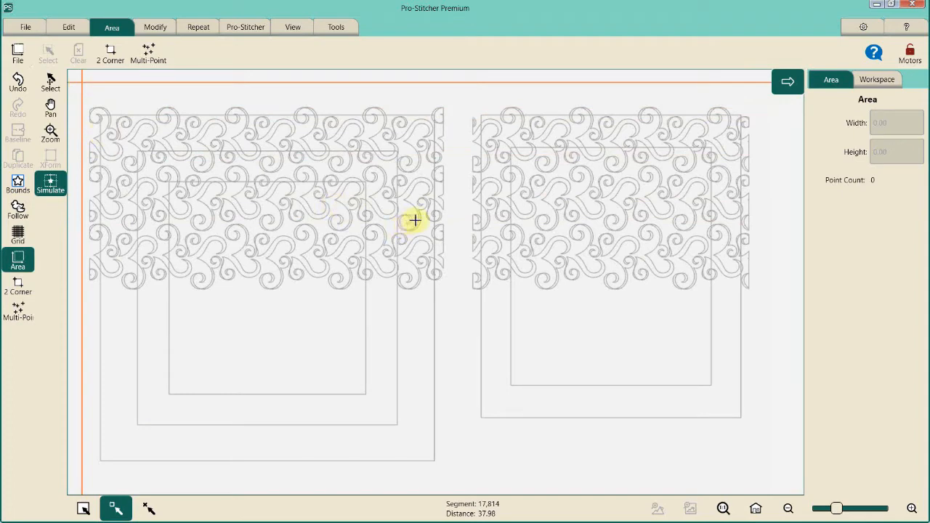
left_click(255, 179)
left_click(256, 179)
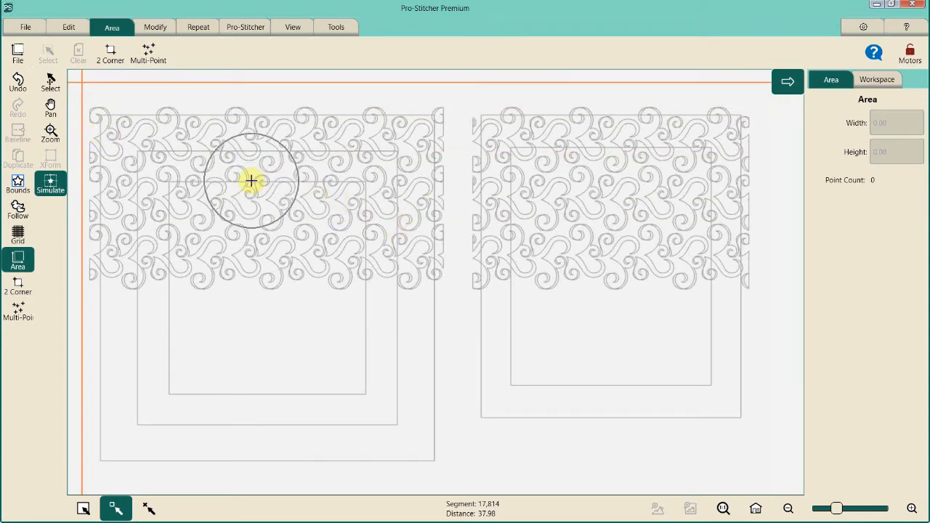
left_click(881, 83)
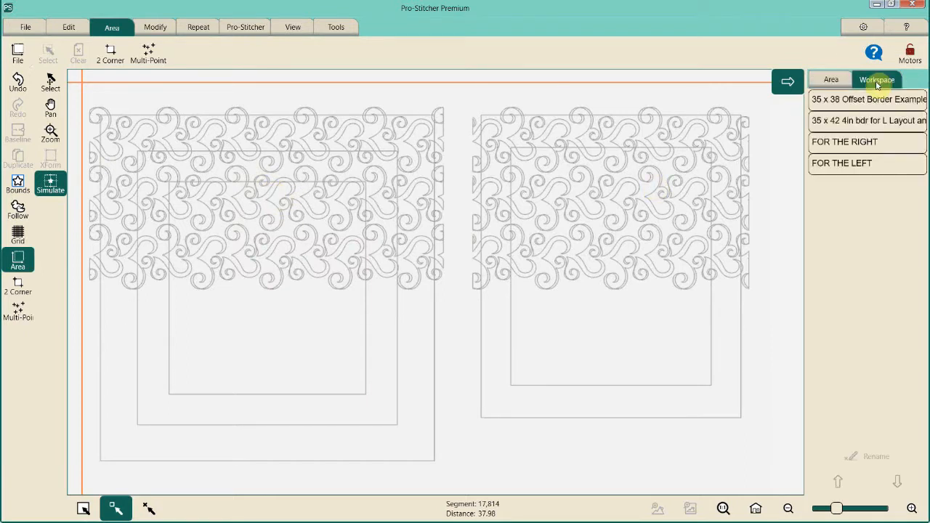
left_click(834, 169)
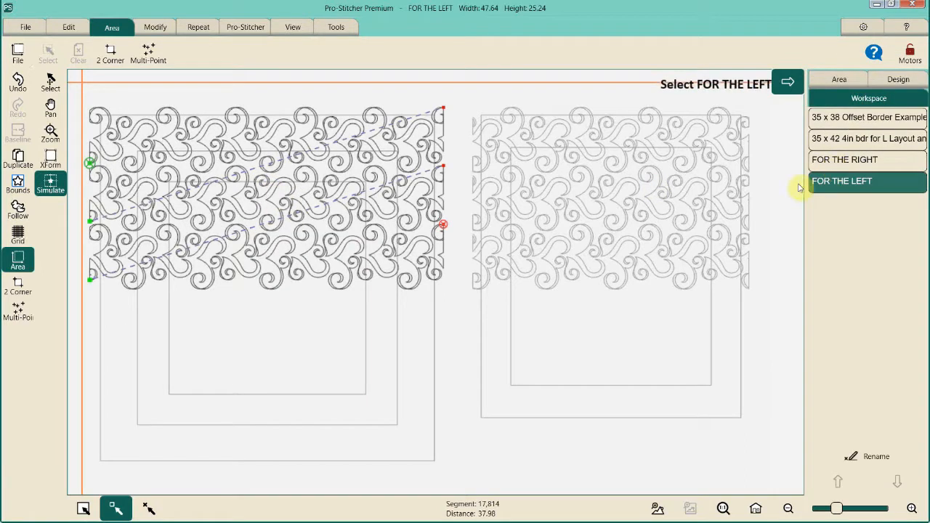
left_click(194, 182)
left_click(194, 182)
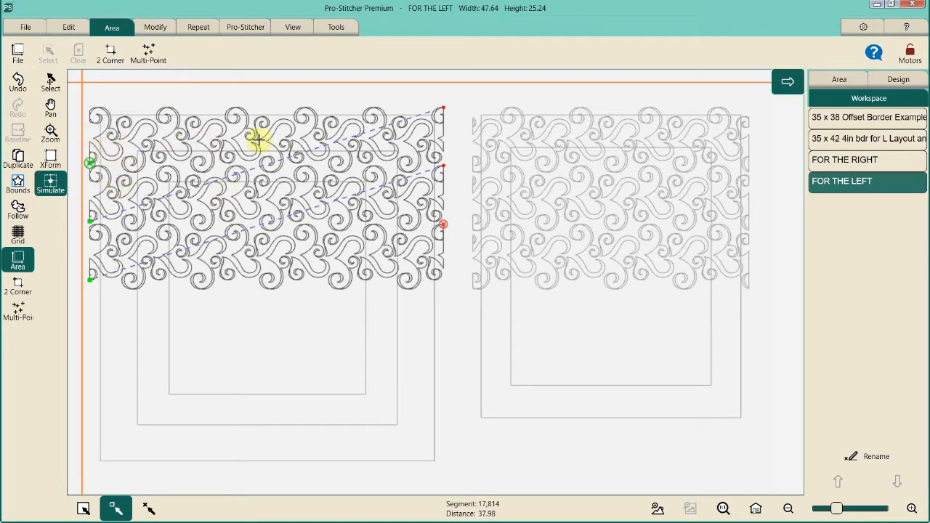
left_click(441, 107)
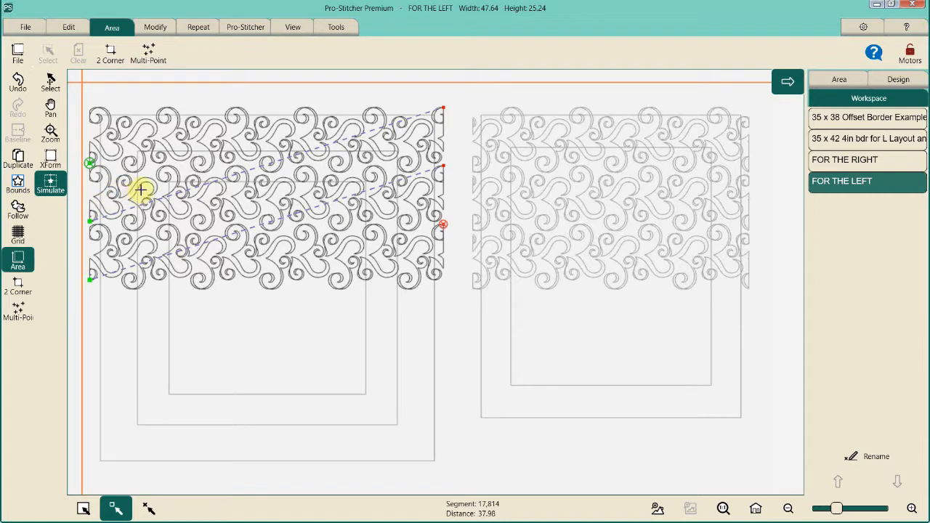
left_click(238, 142)
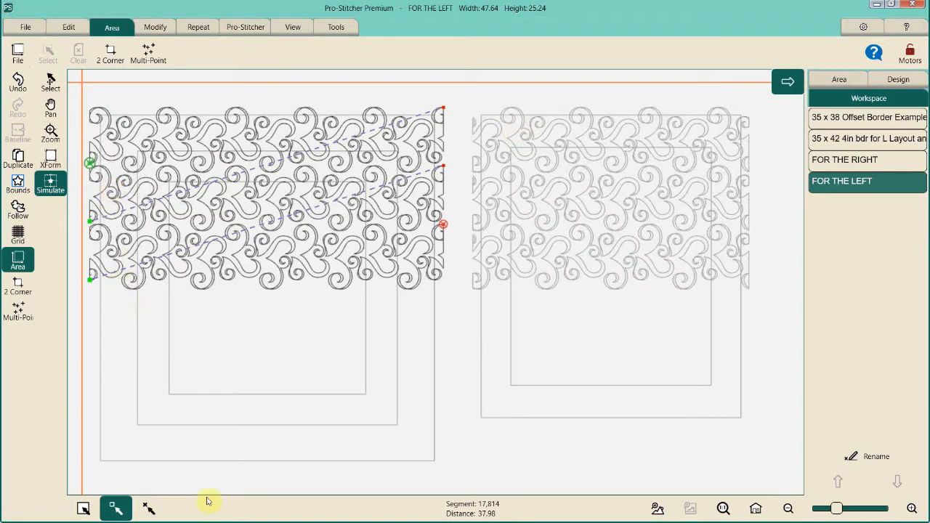
left_click(538, 170)
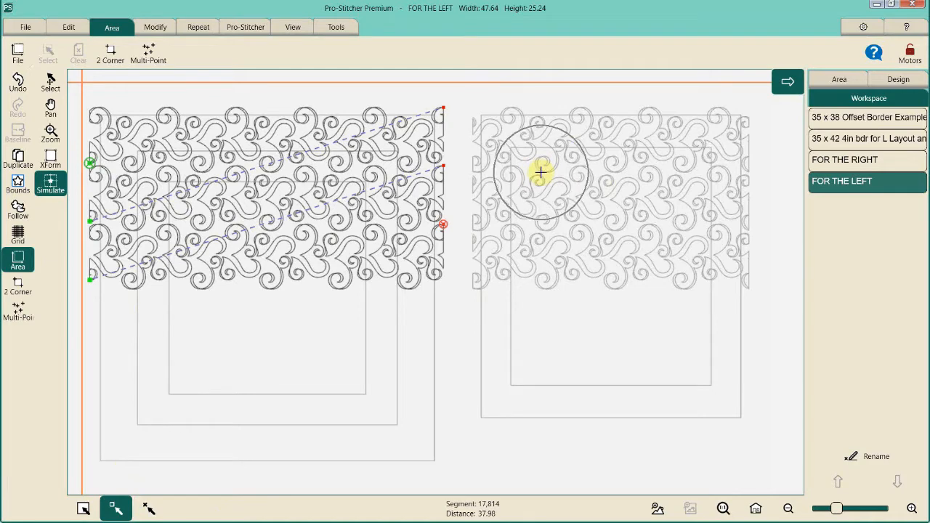
Add FOR THE RIGHT to the current selection so it forms one group with FOR THE LEFT.
left_click(124, 508)
left_click(125, 511)
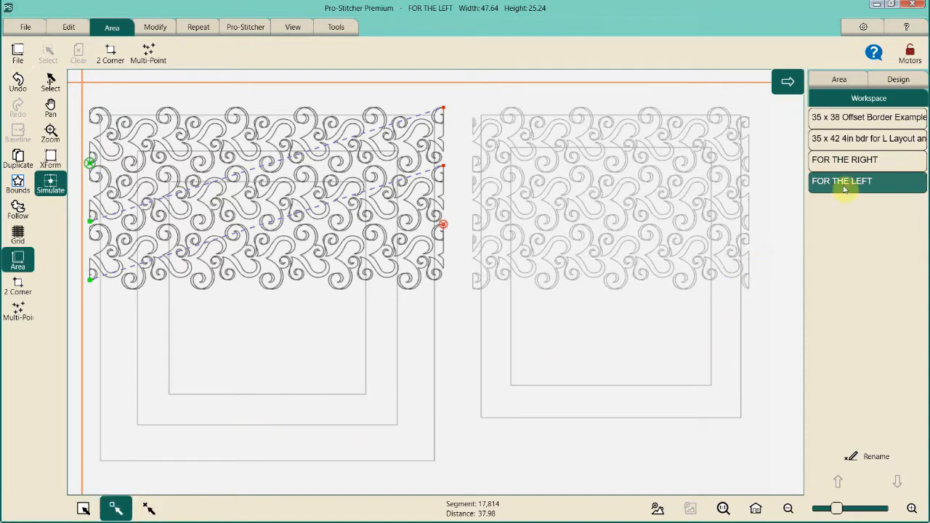
left_click(845, 163)
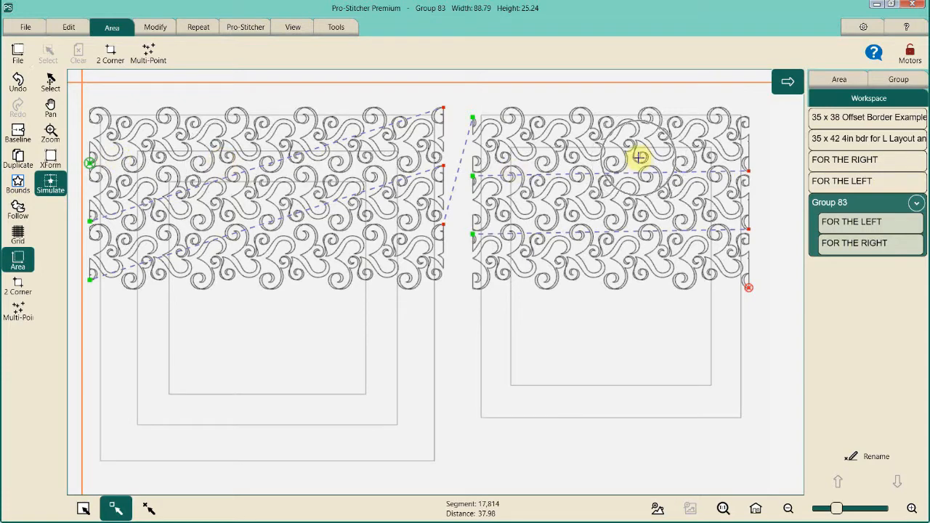
Using New Start & End, jump the group's start point row by row to the left quilt's last row, segment 9304.
left_click(245, 28)
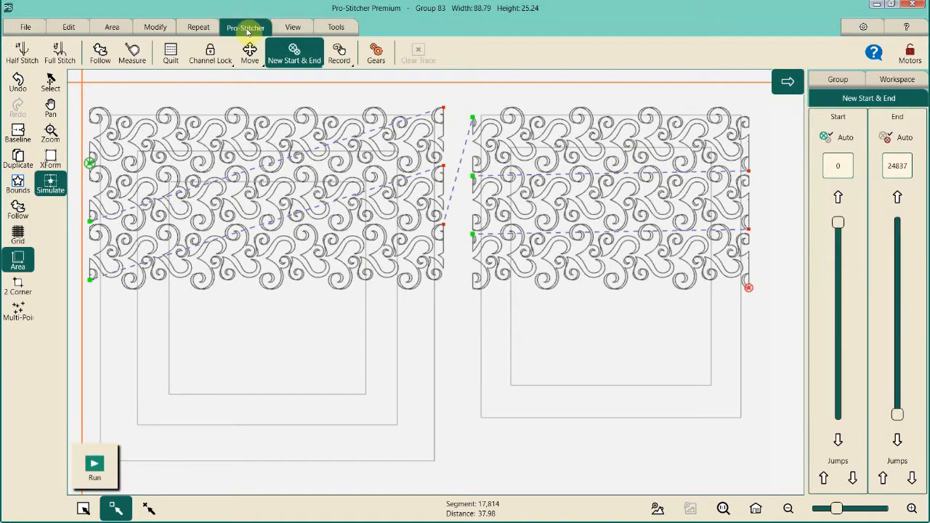
left_click(293, 51)
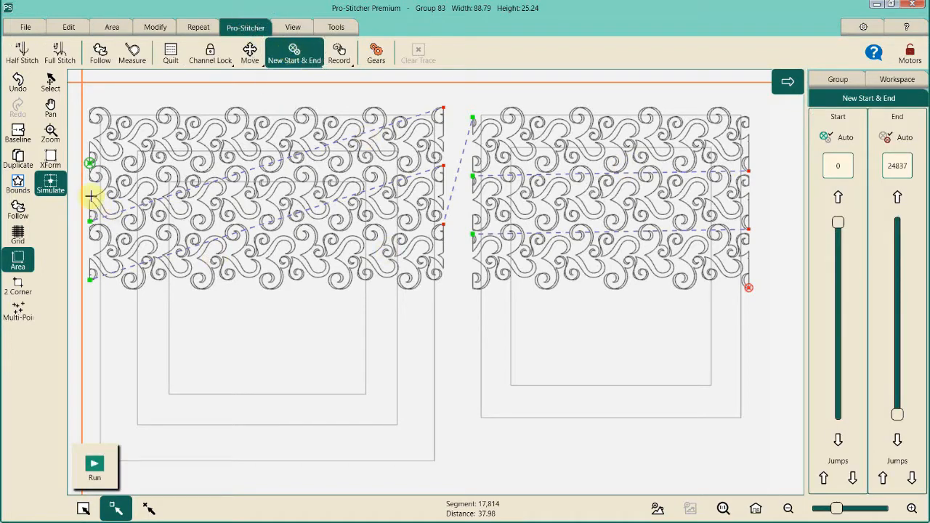
left_click(93, 164)
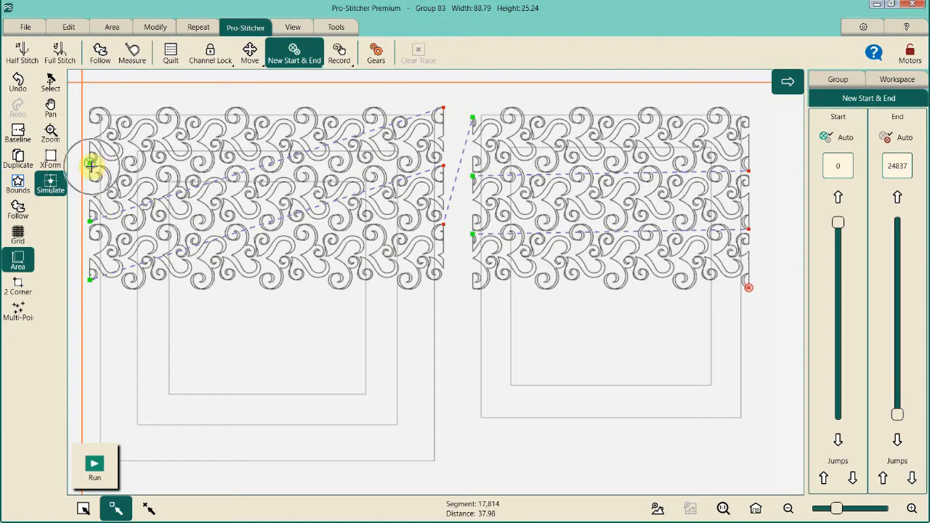
left_click(853, 477)
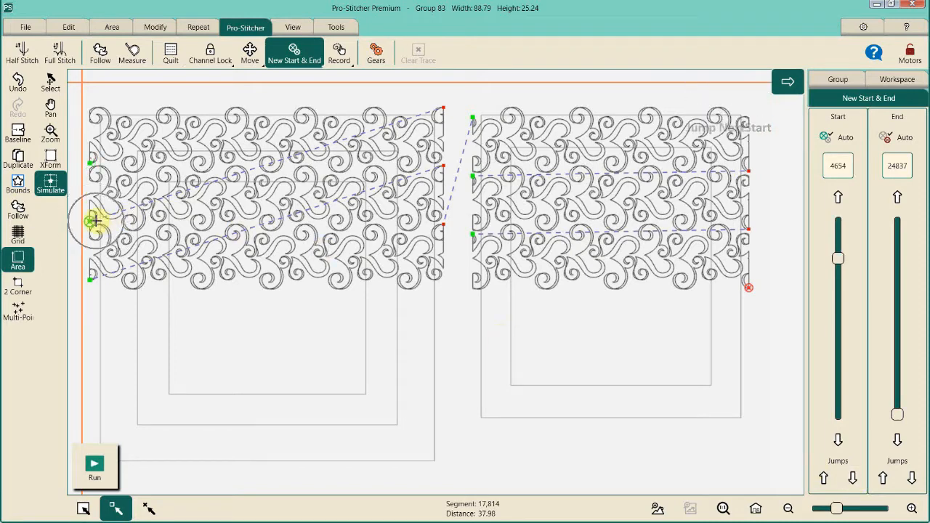
left_click(855, 481)
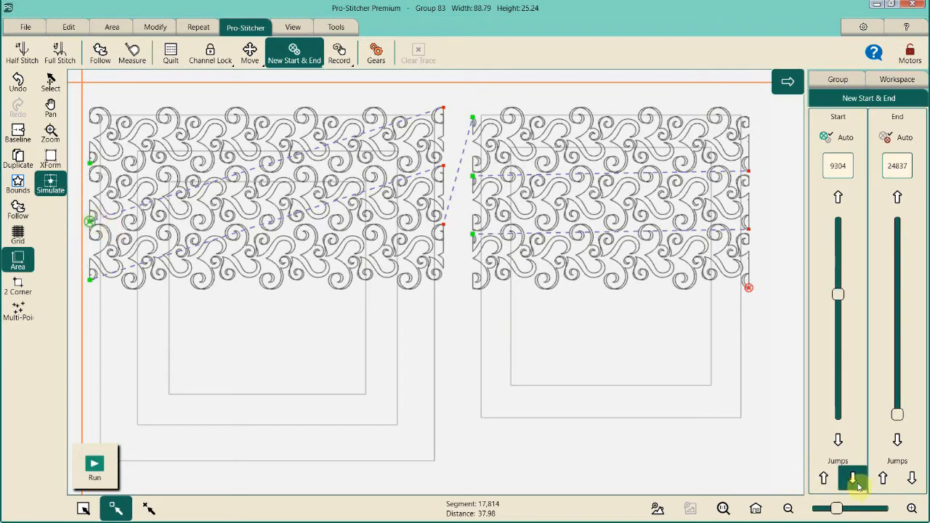
left_click(91, 279)
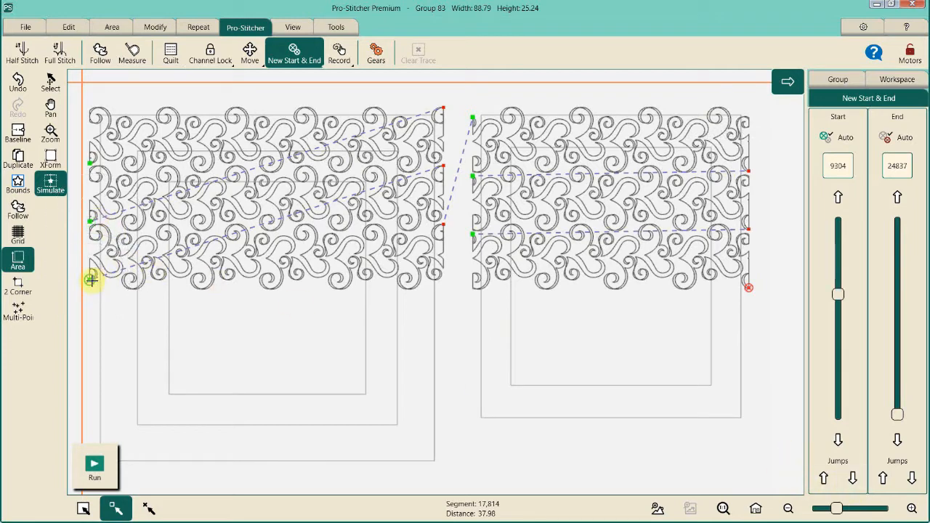
left_click(85, 271)
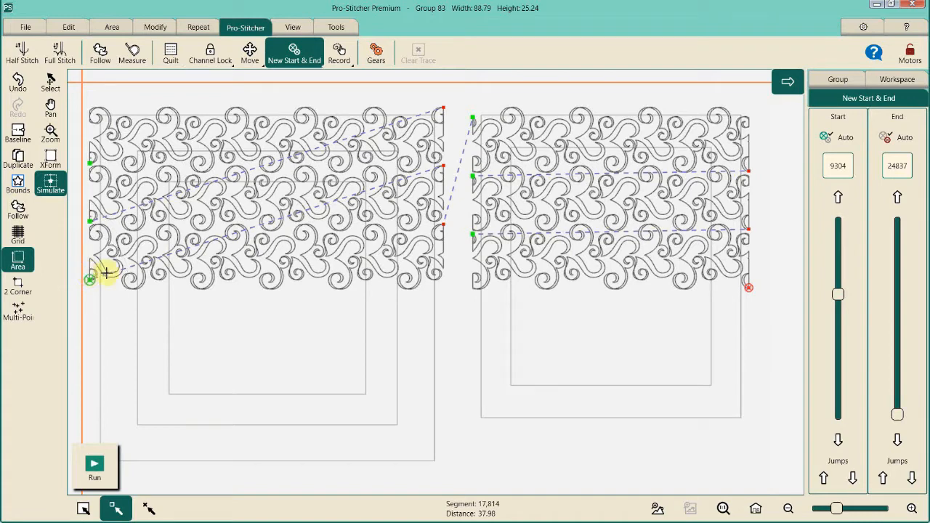
Jump the start point onward through the right quilt's rows to its last row, segment 21211.
left_click(850, 478)
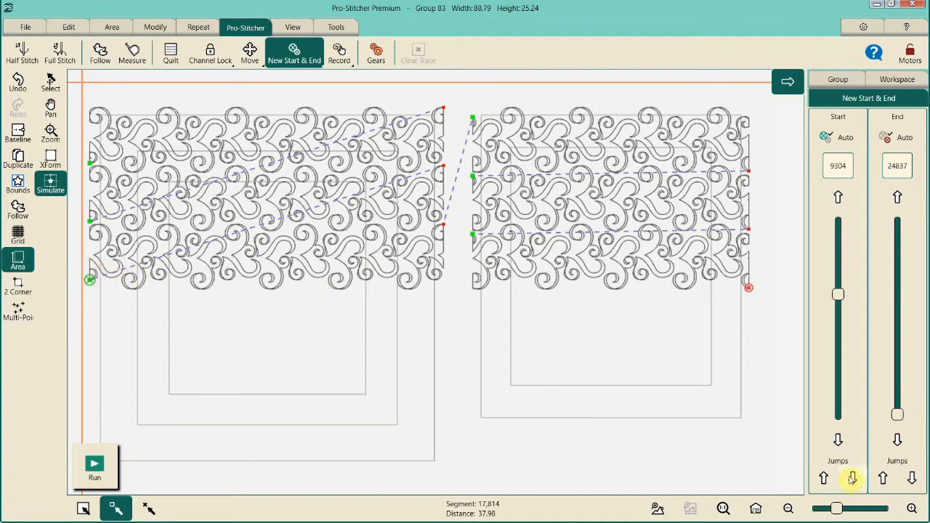
left_click(489, 129)
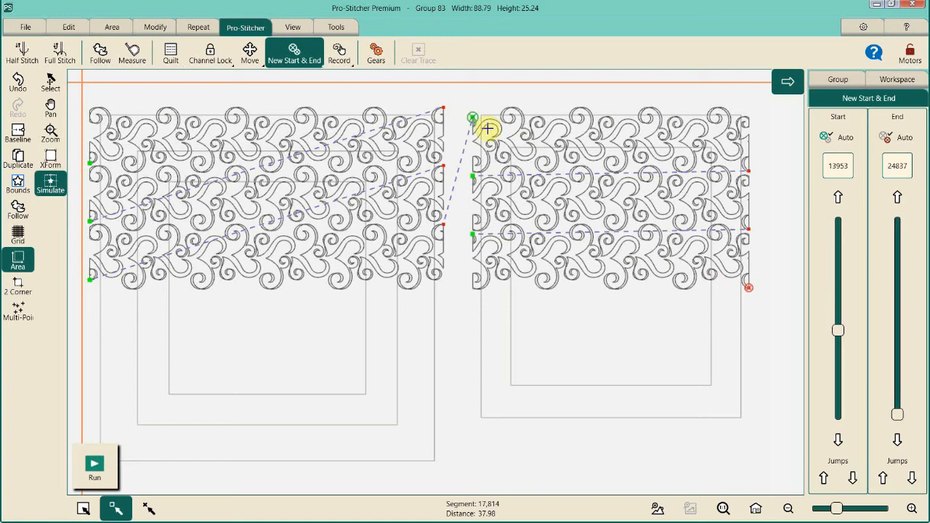
left_click(852, 478)
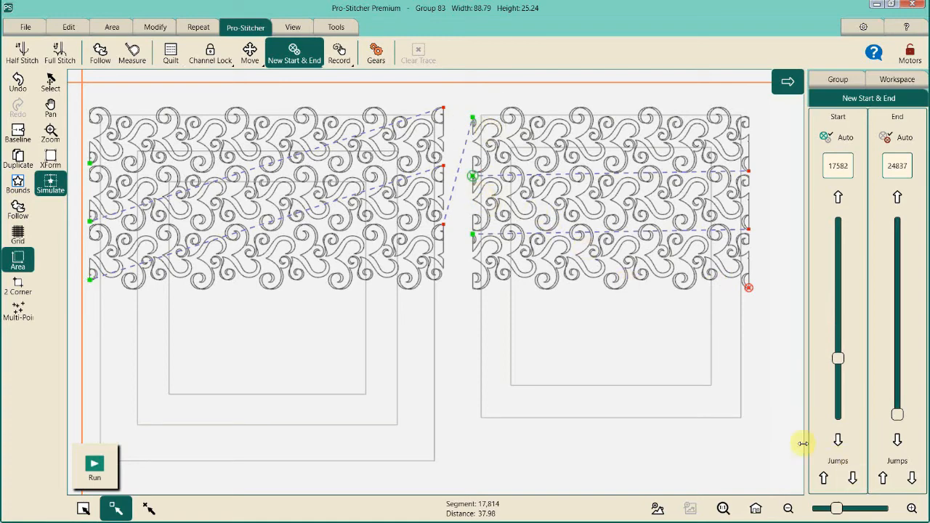
left_click(852, 478)
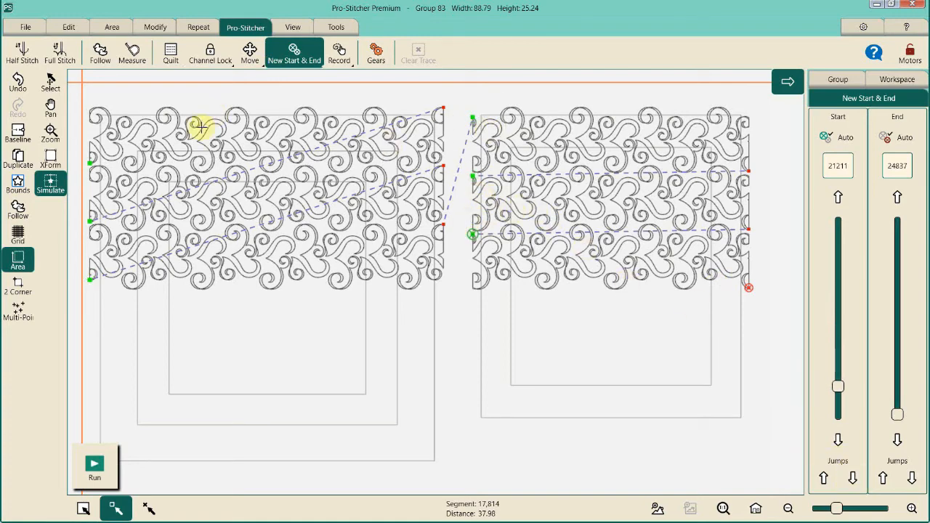
Examine the stitching order and the dashed jump lines between the rows of the left and right designs.
left_click(119, 167)
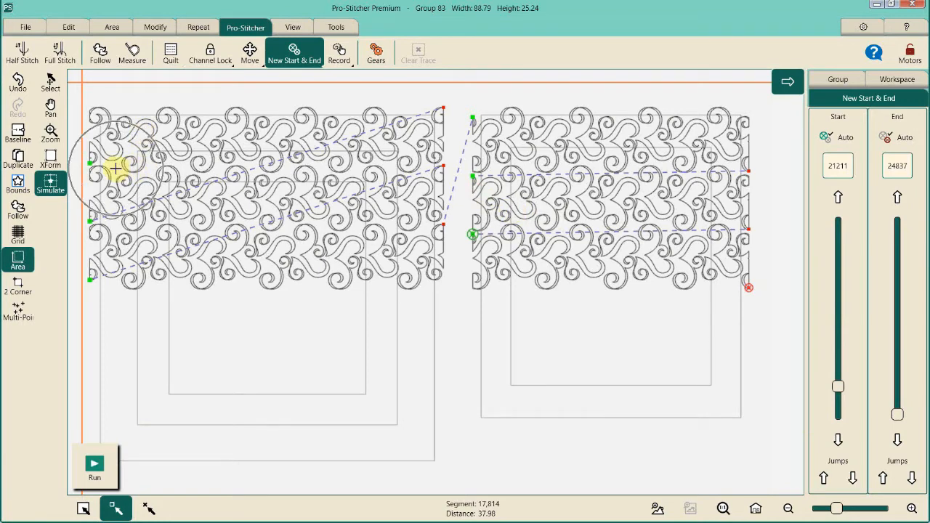
left_click(548, 142)
left_click(547, 165)
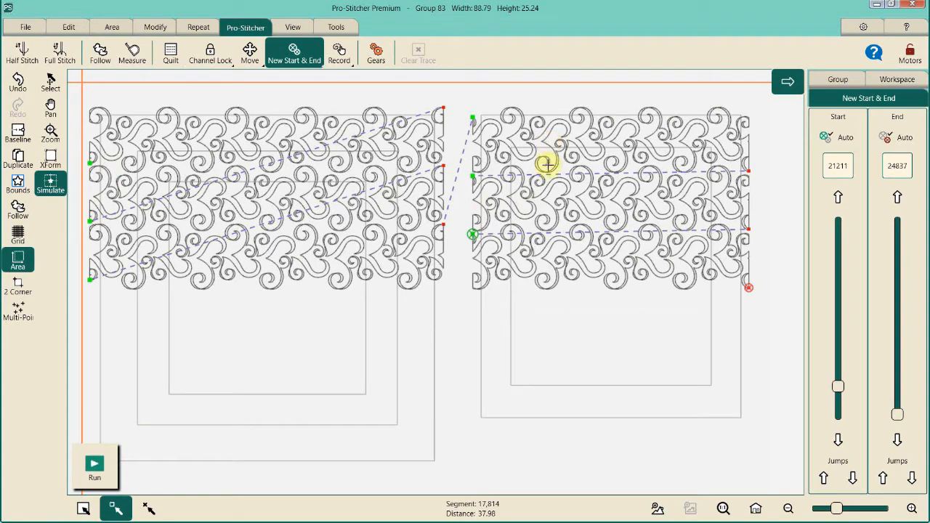
left_click(468, 160)
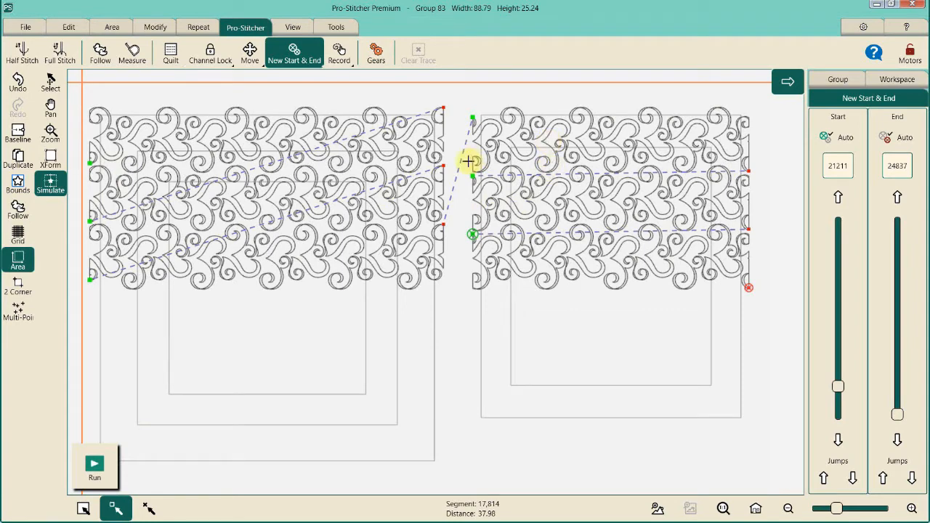
left_click(440, 112)
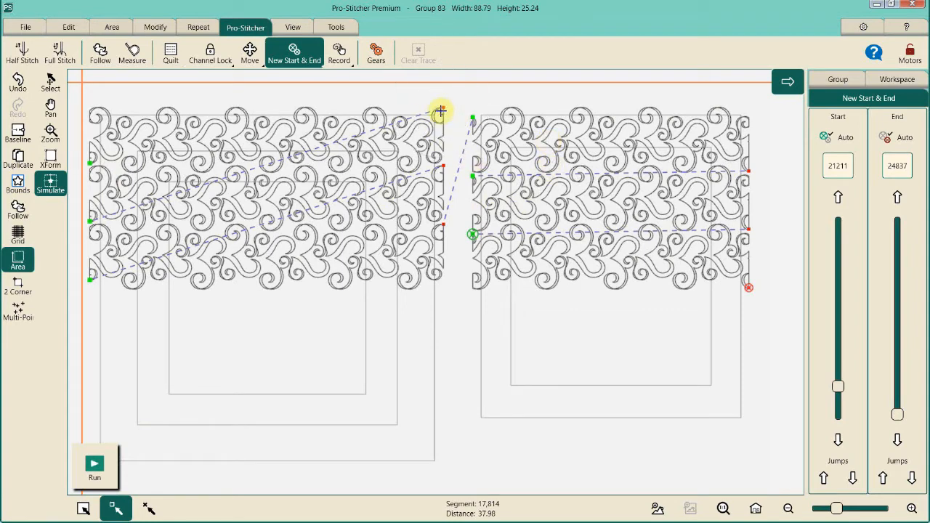
left_click(441, 113)
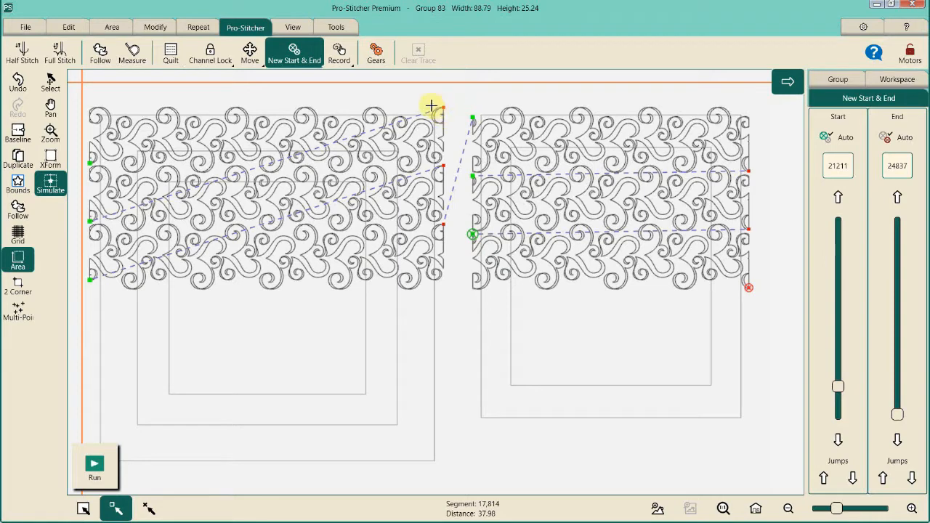
left_click(472, 120)
left_click(472, 120)
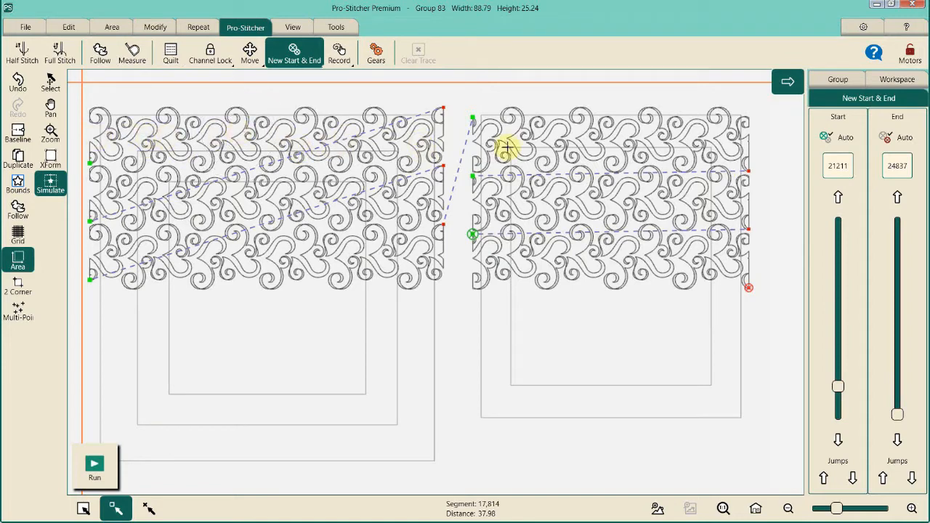
left_click(581, 136)
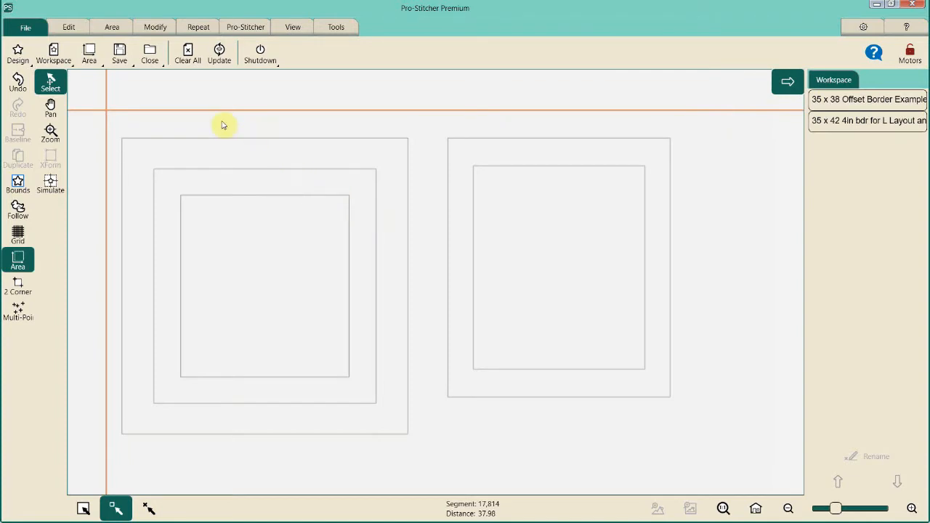
Open the design "left n right together RESEQUENCED" from the 01 for Paola Jo Stitch Scrunch Video folder.
left_click(17, 52)
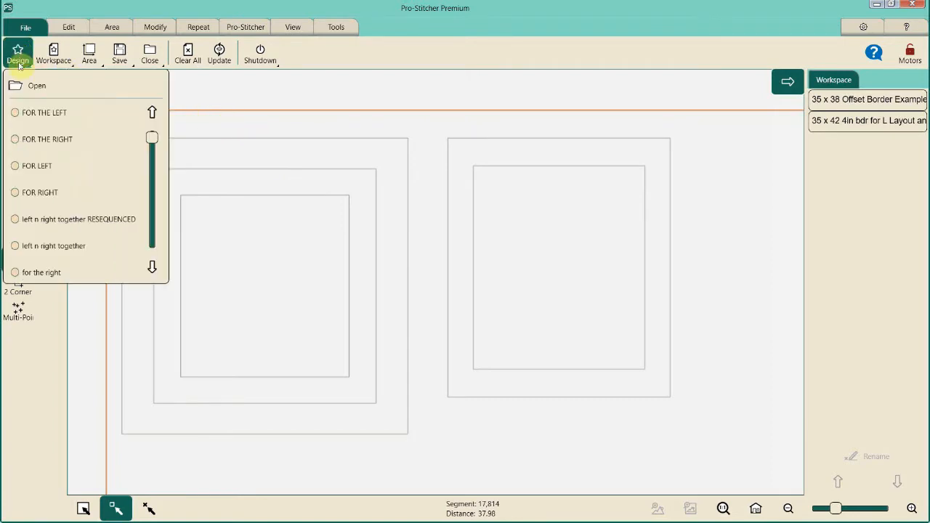
left_click(34, 88)
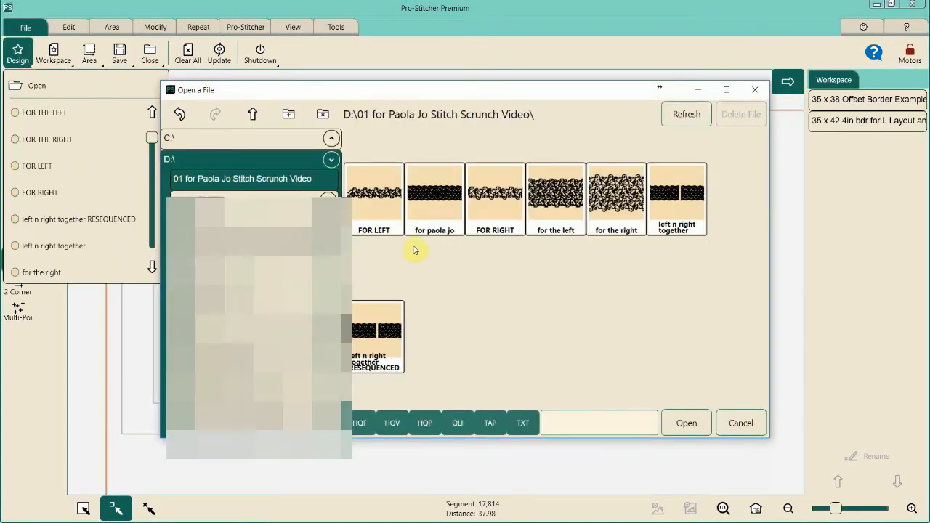
left_click(371, 335)
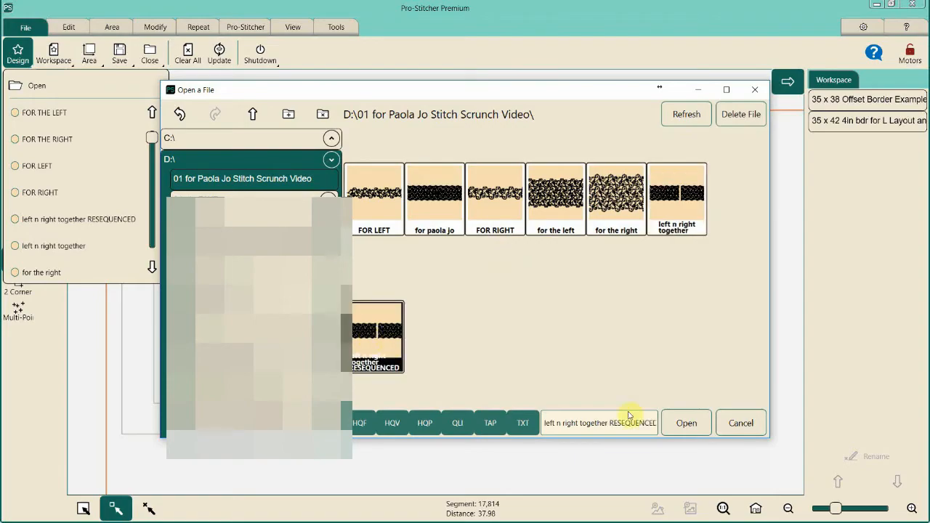
left_click(687, 424)
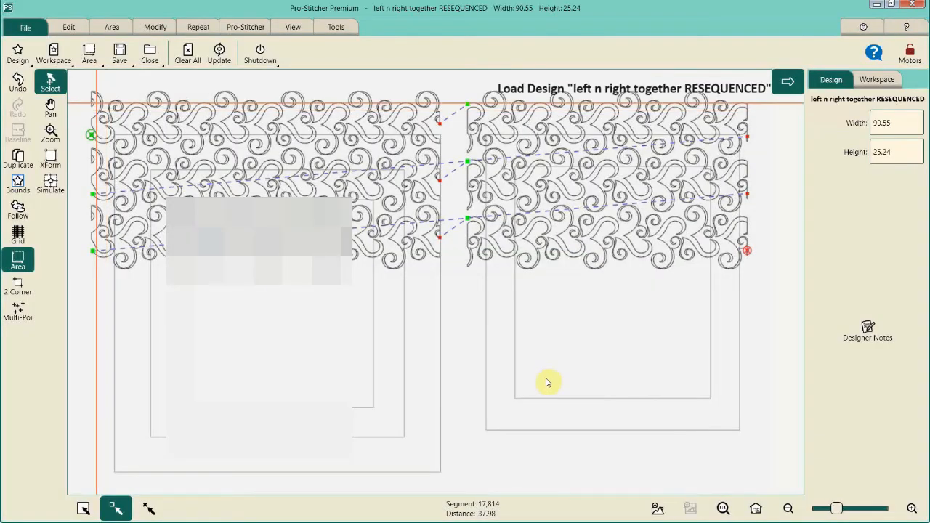
Deselect the resequenced design, turn on Simulate, and reselect the design from the workspace list.
left_click(116, 509)
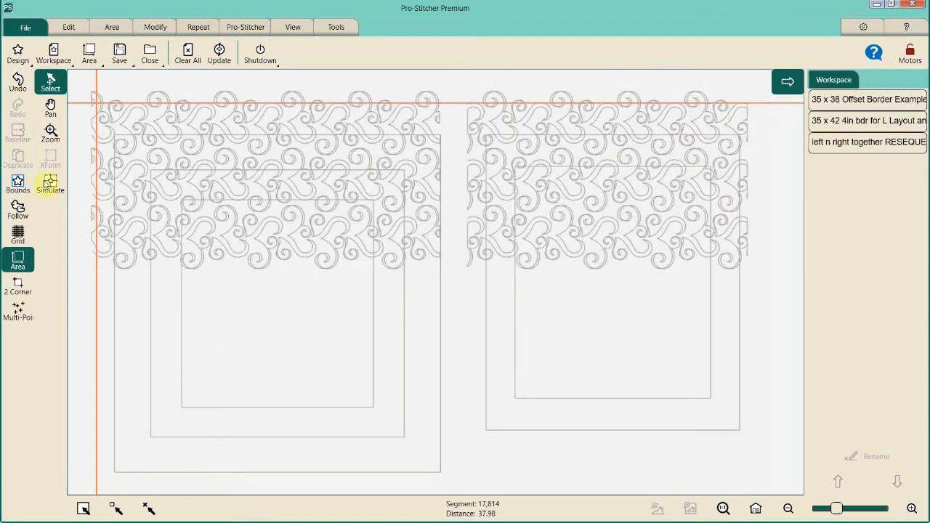
left_click(61, 188)
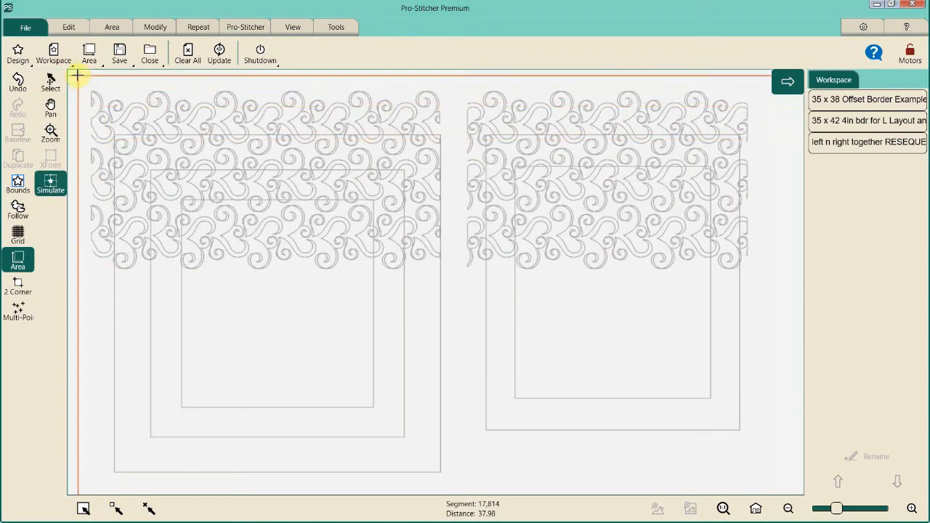
left_click(538, 130)
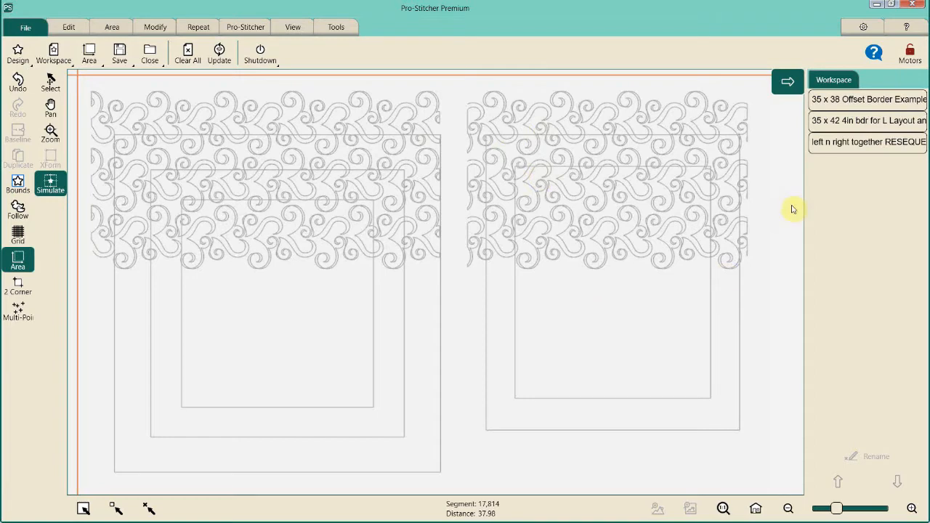
left_click(840, 153)
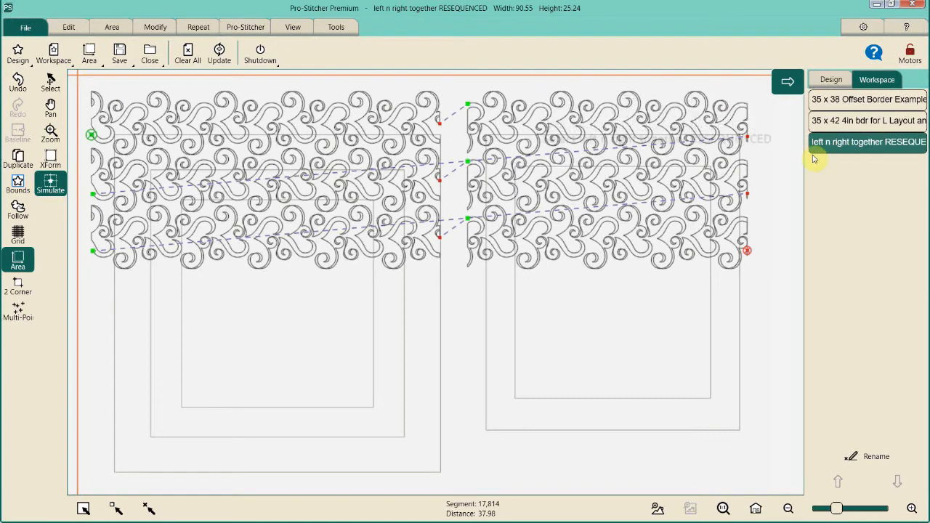
Start New Start & End on the resequenced design and jump the start point to the right quilt's first row, segment 4664.
left_click(246, 27)
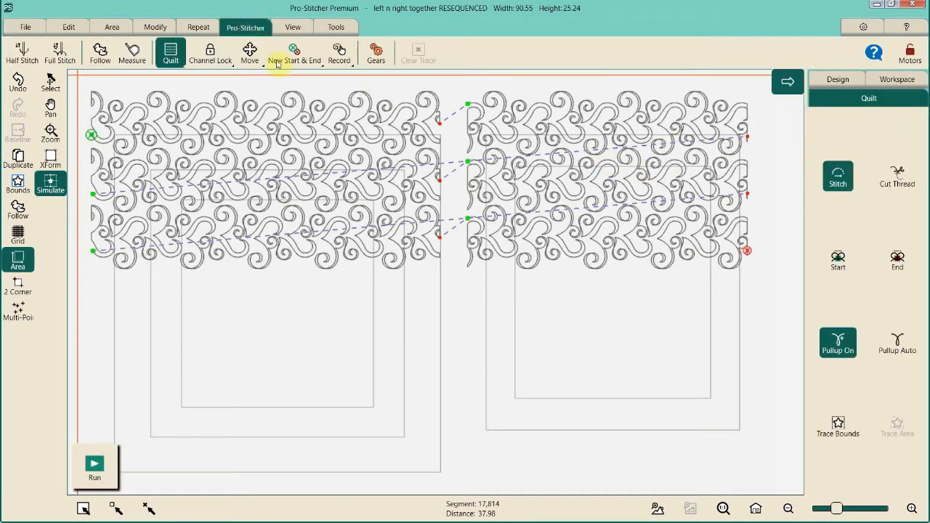
left_click(292, 61)
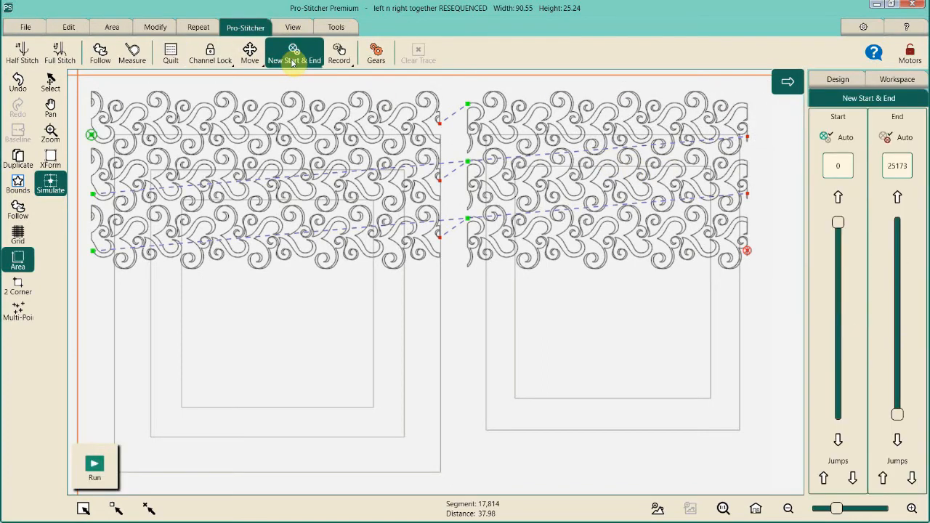
left_click(98, 137)
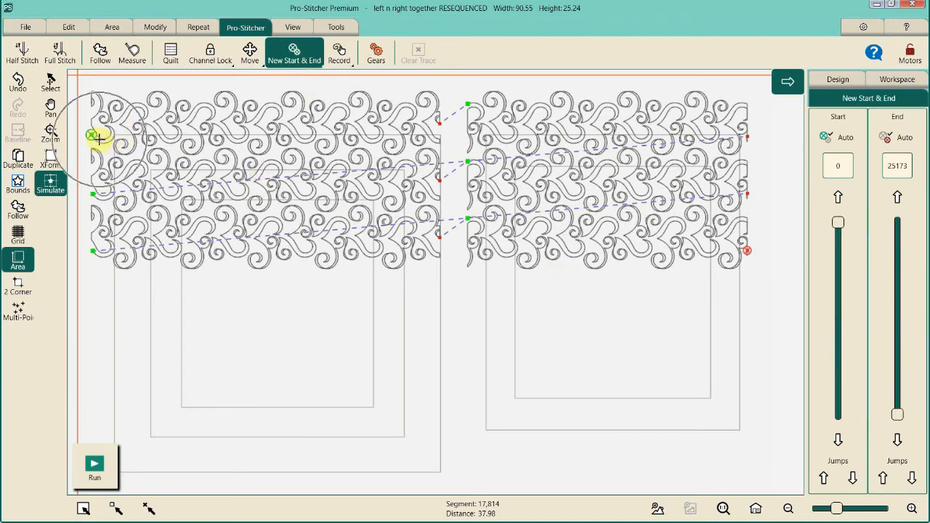
key("ctrl")
key("ctrl")
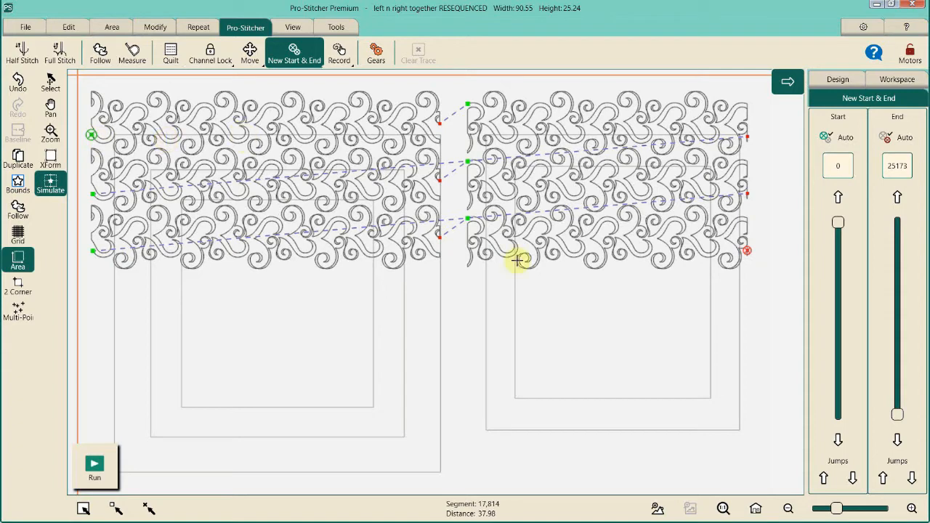
key("ctrl")
key("ctrl")
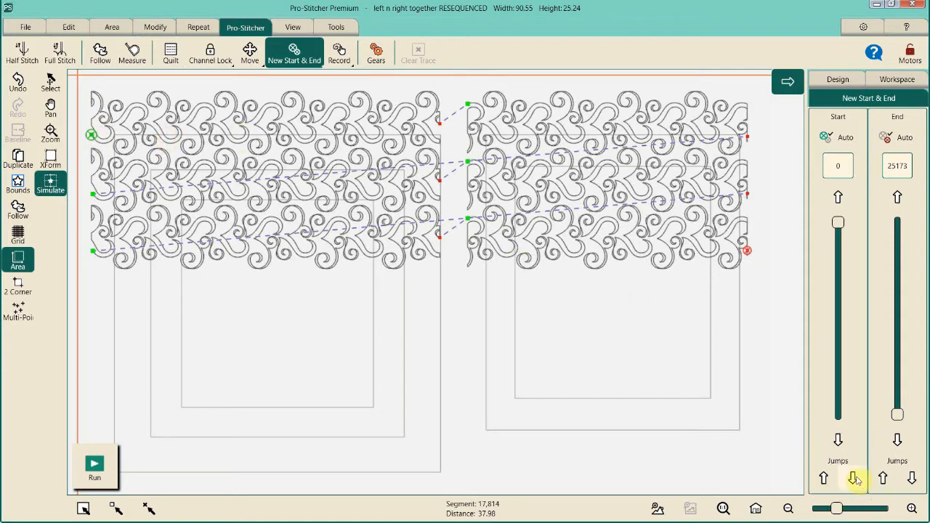
key("ctrl")
key("ctrl")
left_click(852, 476)
key("ctrl")
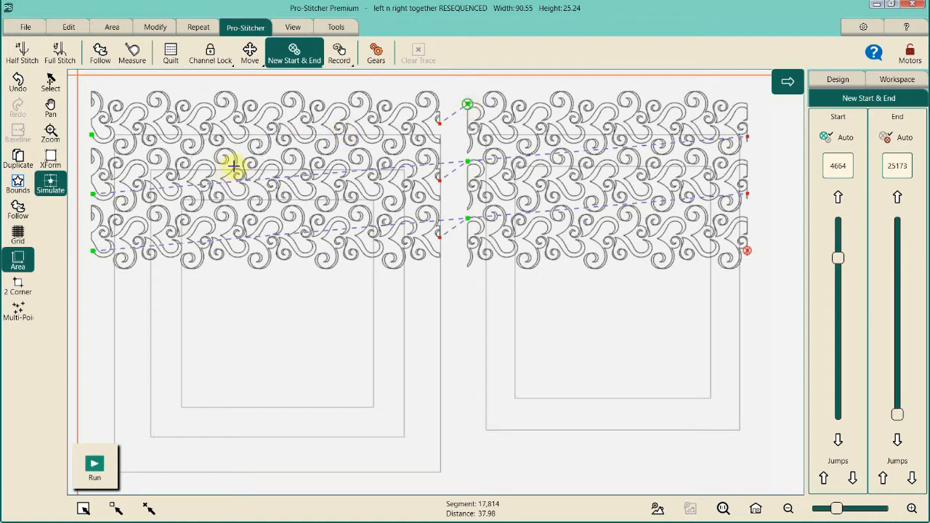
Jump the start point onward to the left quilt's second row, segment 8396, and the right quilt's second row, segment 13054.
left_click(467, 106)
left_click(853, 478)
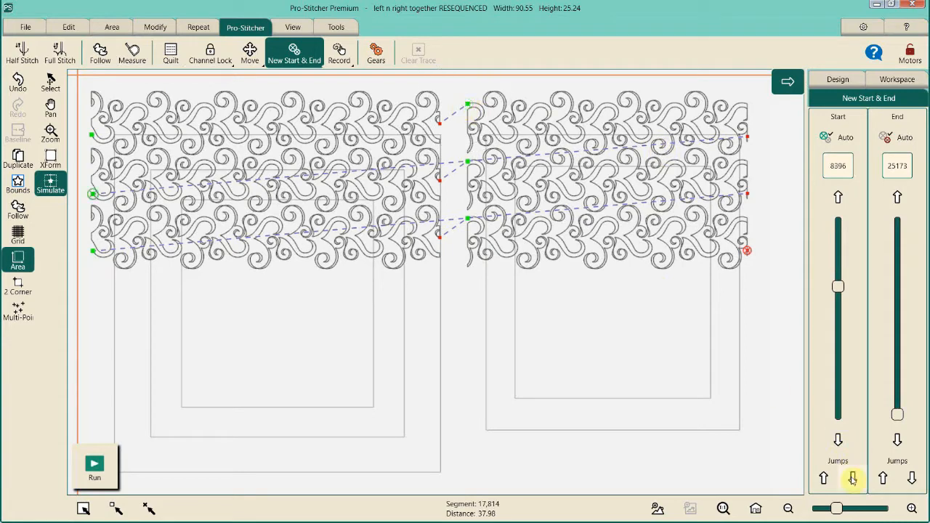
left_click(96, 191)
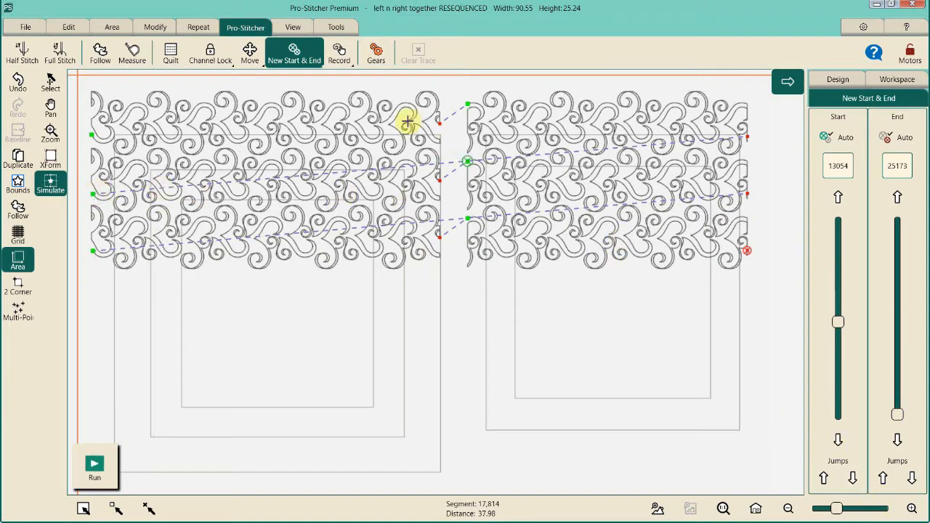
left_click(462, 161)
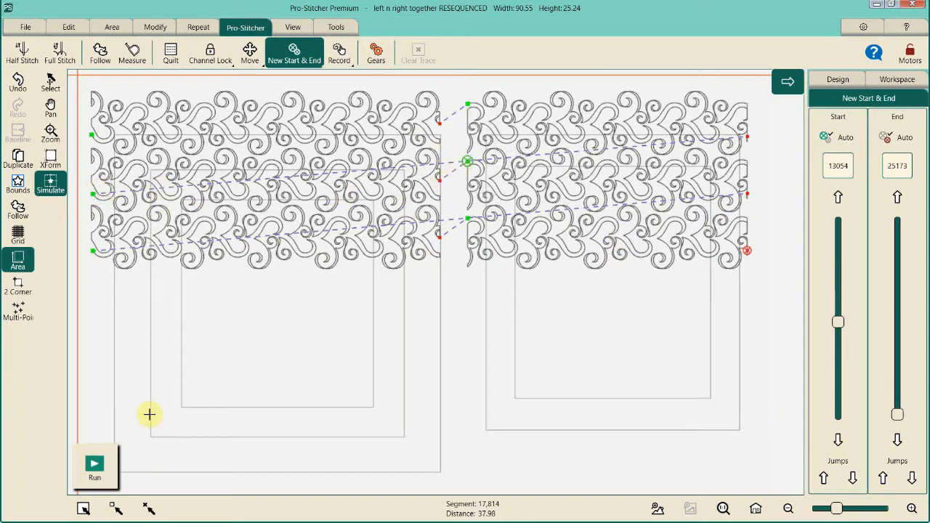
Deselect the resequenced design and examine its first row across the left and right quilts.
left_click(148, 509)
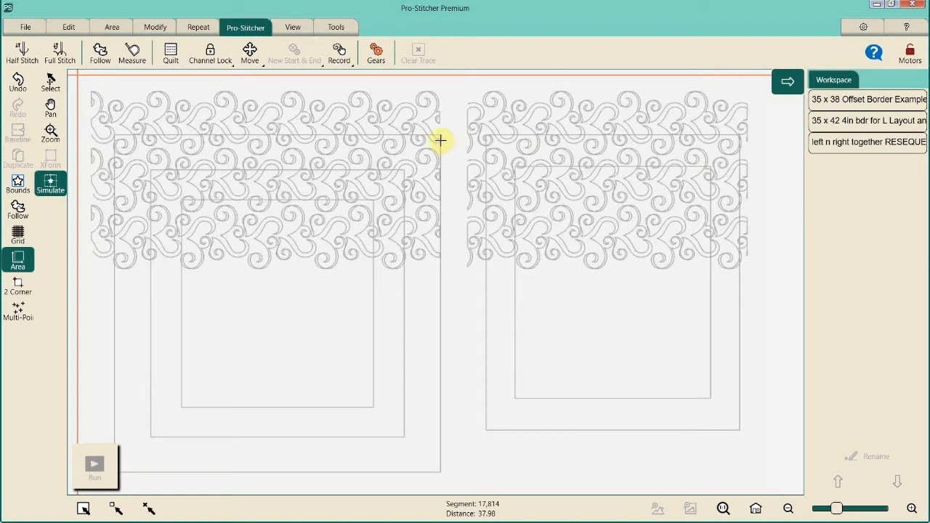
left_click(399, 118)
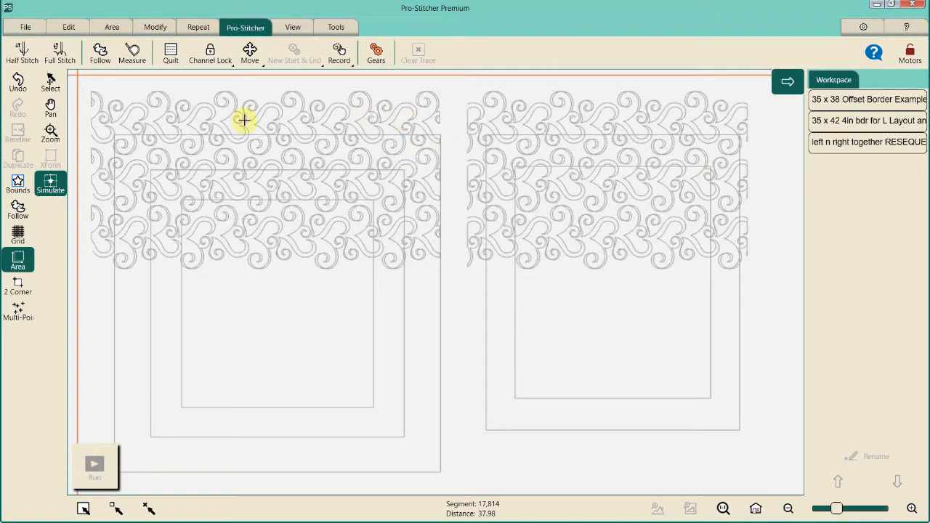
left_click(200, 115)
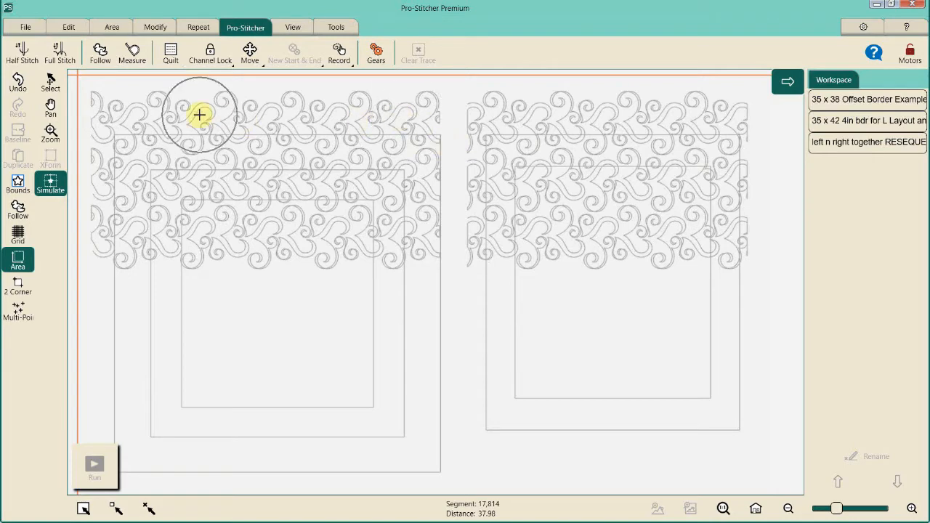
left_click(200, 115)
left_click(199, 115)
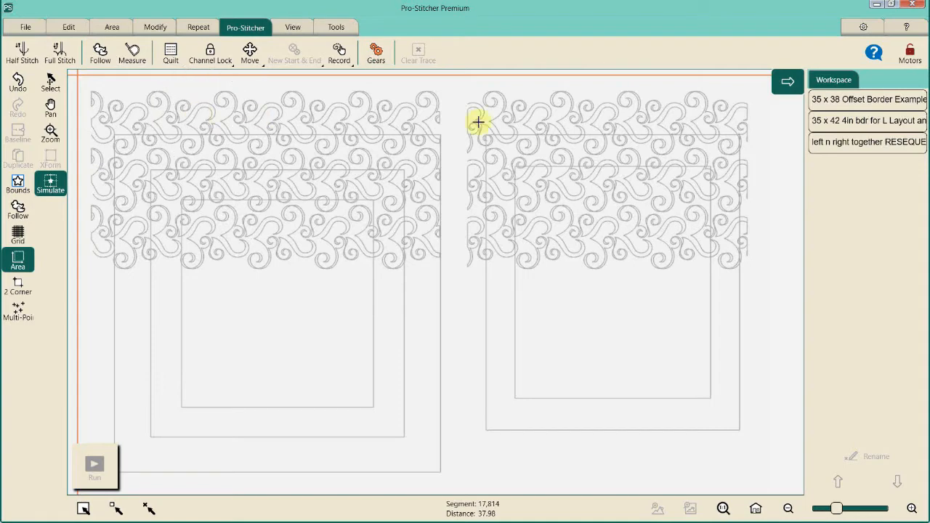
left_click(571, 123)
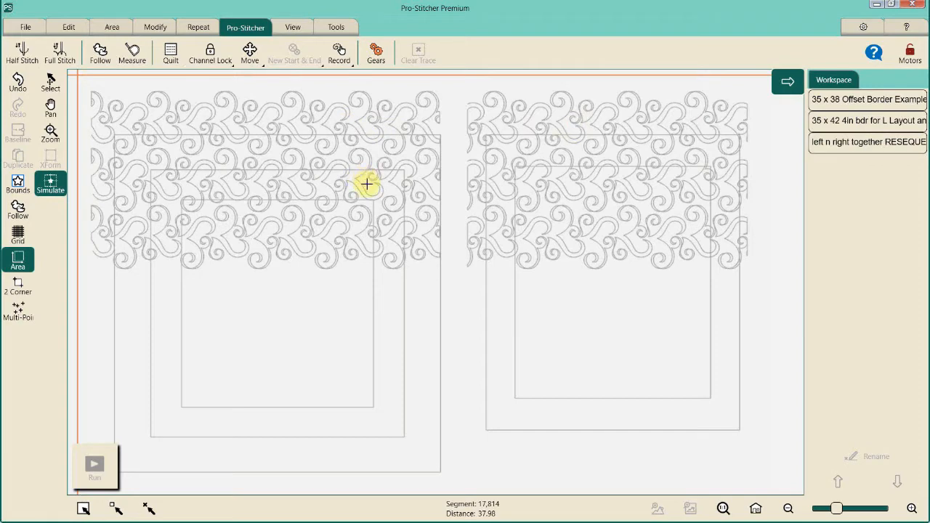
Reselect the design "left n right together RESEQUENCED" and close it, keeping both quilt layouts in the workspace.
left_click(860, 143)
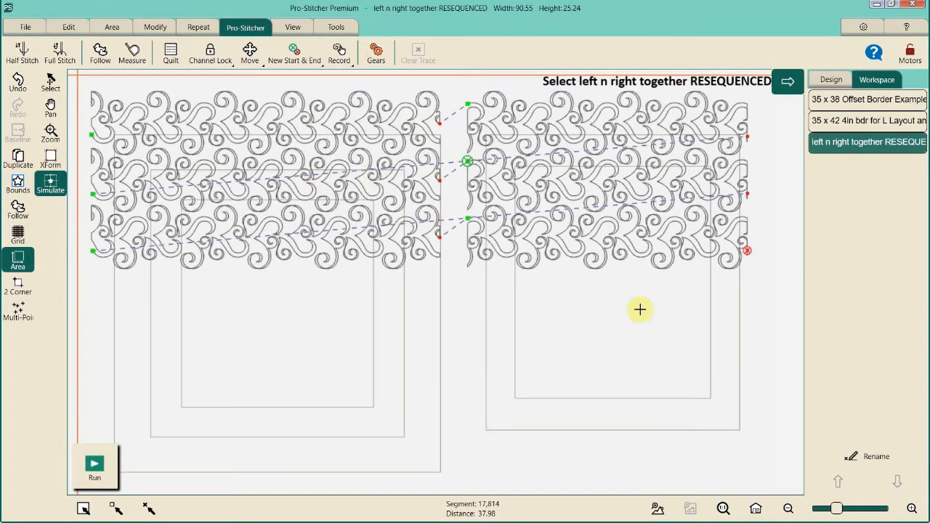
left_click(26, 27)
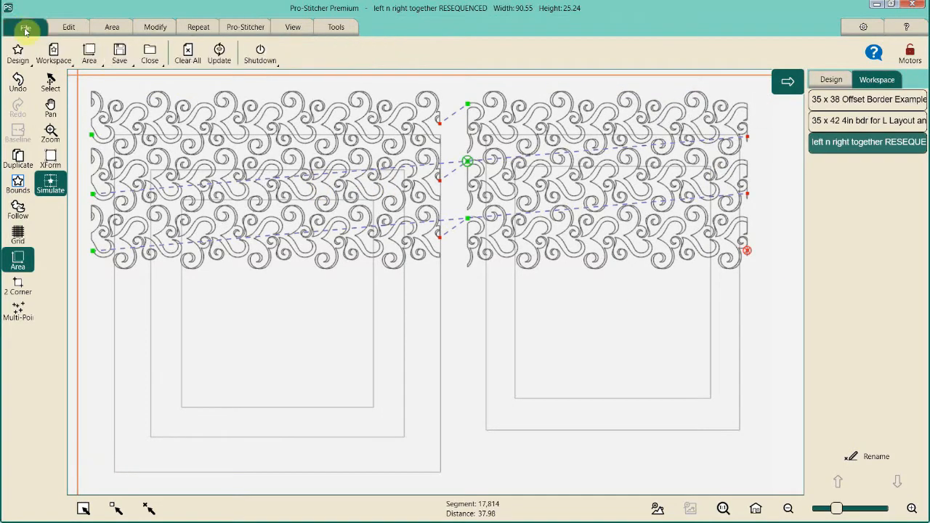
left_click(149, 55)
left_click(174, 89)
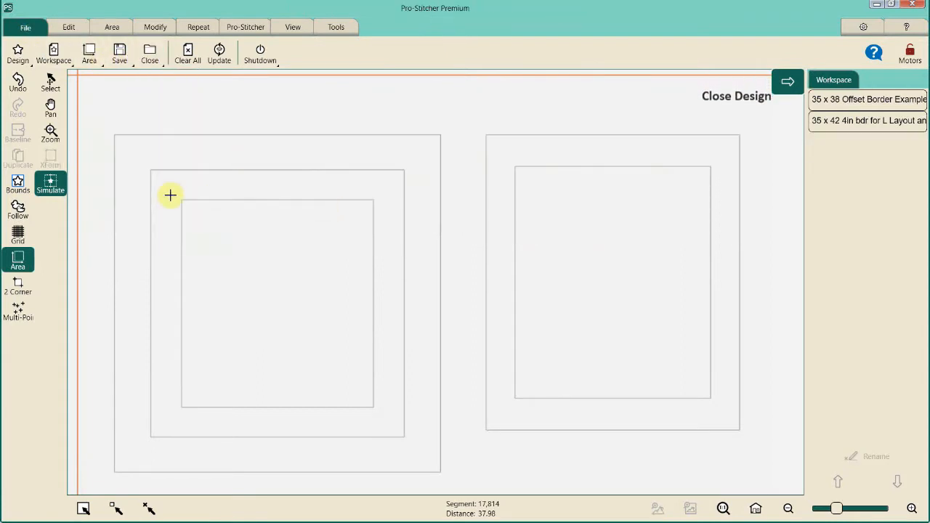
left_click(18, 53)
left_click(30, 85)
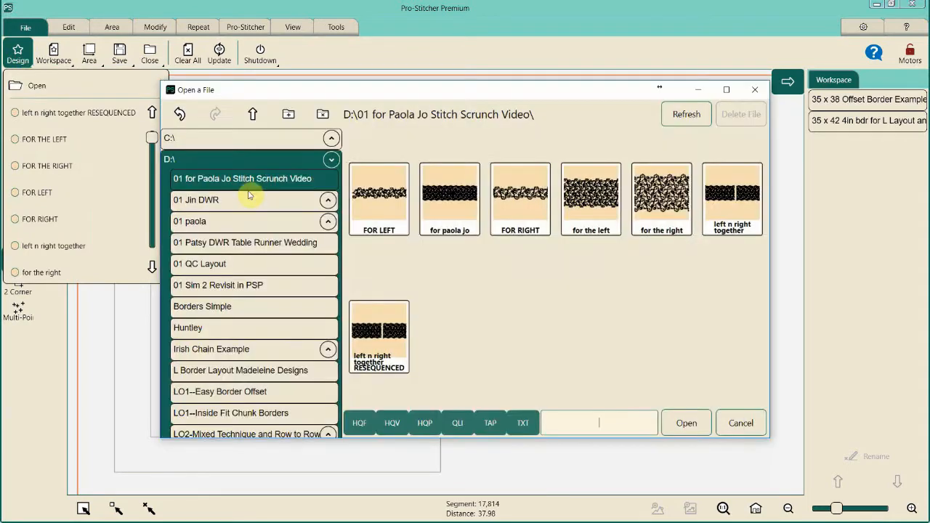
left_click(432, 218)
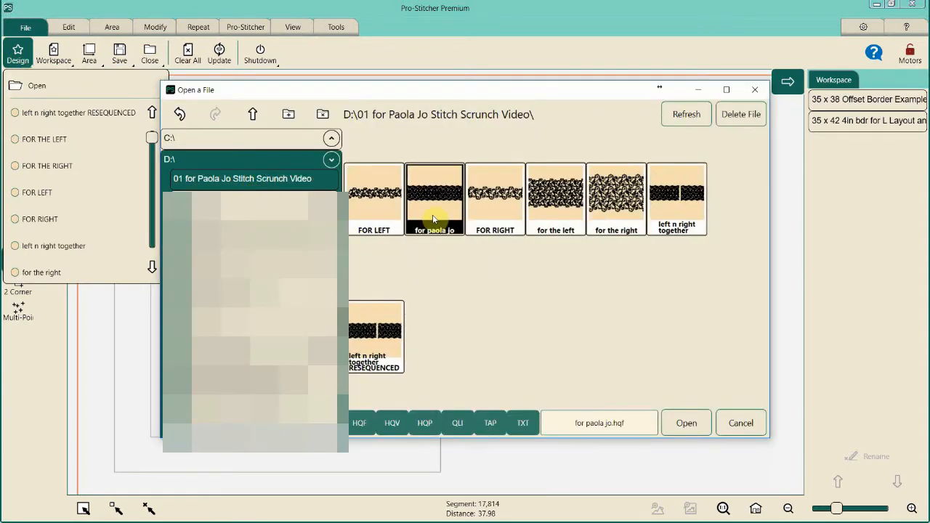
left_click(686, 422)
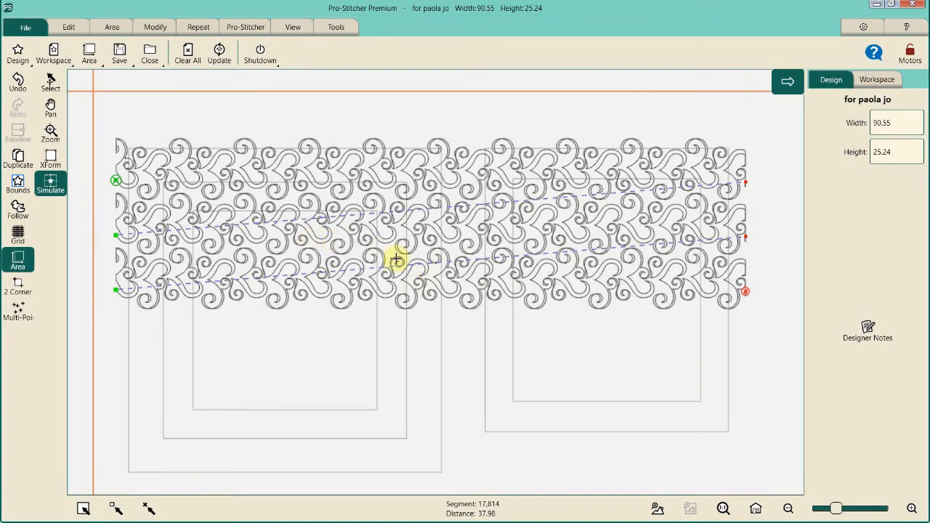
left_click(523, 287)
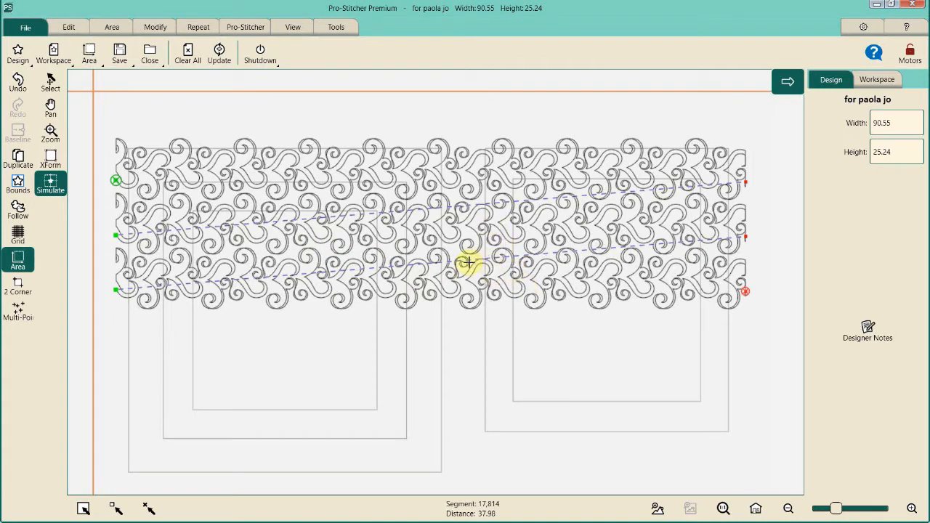
Jump the pantograph's end point back to the end of its first row, segment 8758, keeping the start at 0.
left_click(240, 28)
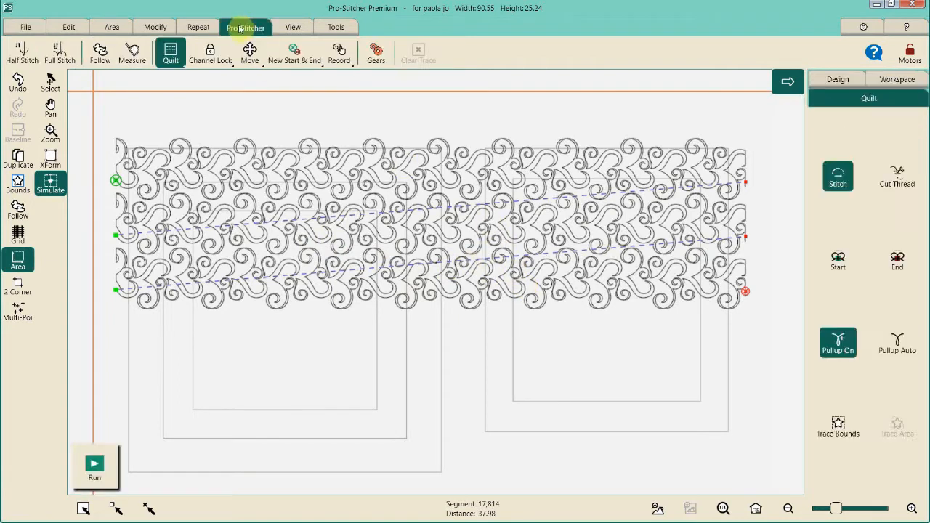
left_click(297, 61)
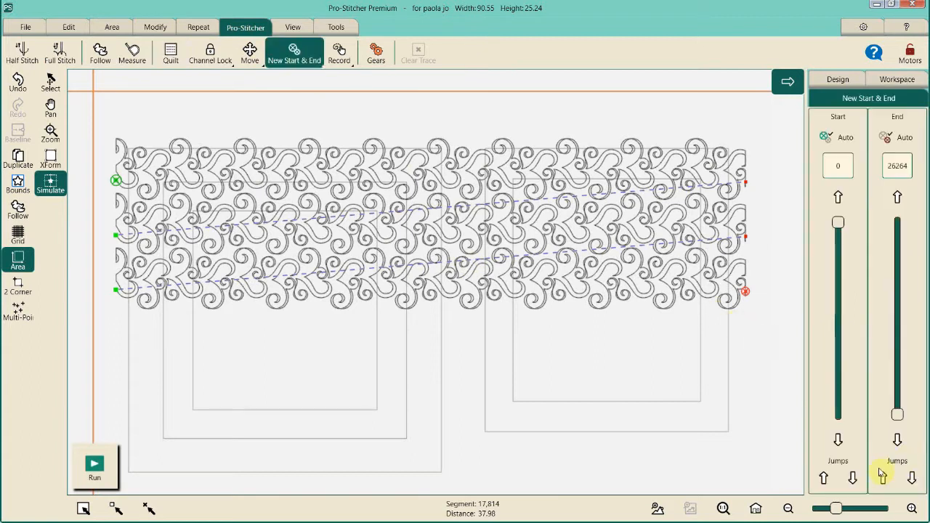
left_click(883, 477)
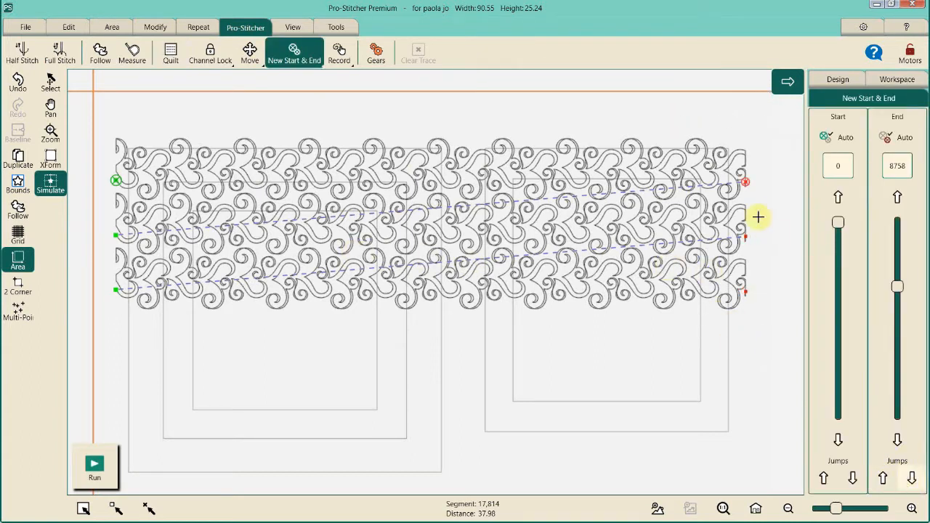
left_click(745, 182)
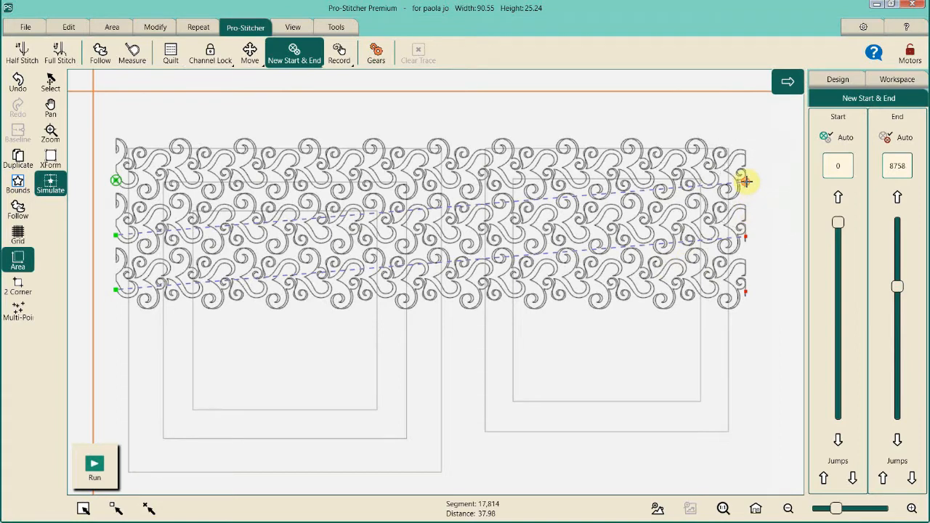
left_click(743, 181)
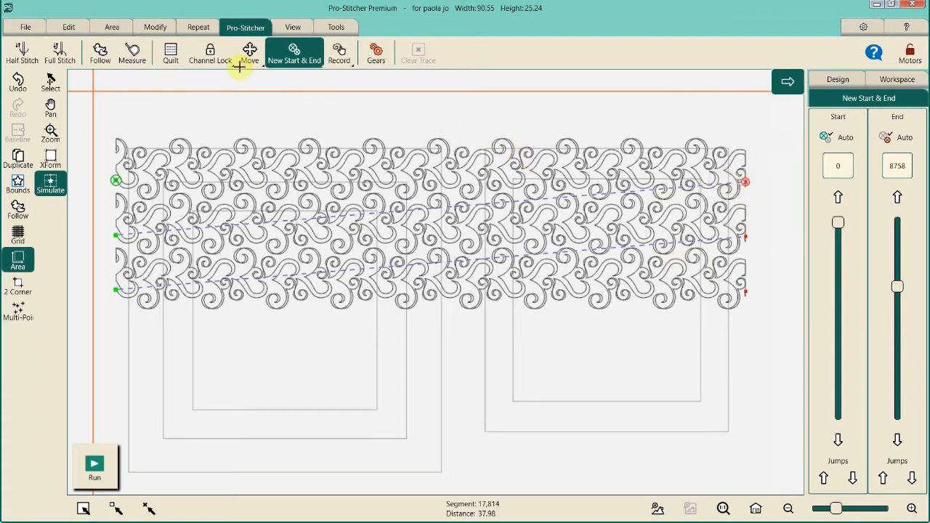
Crop the pantograph to its start and end points, leaving only the first row, and baseline the result.
left_click(155, 27)
left_click(150, 52)
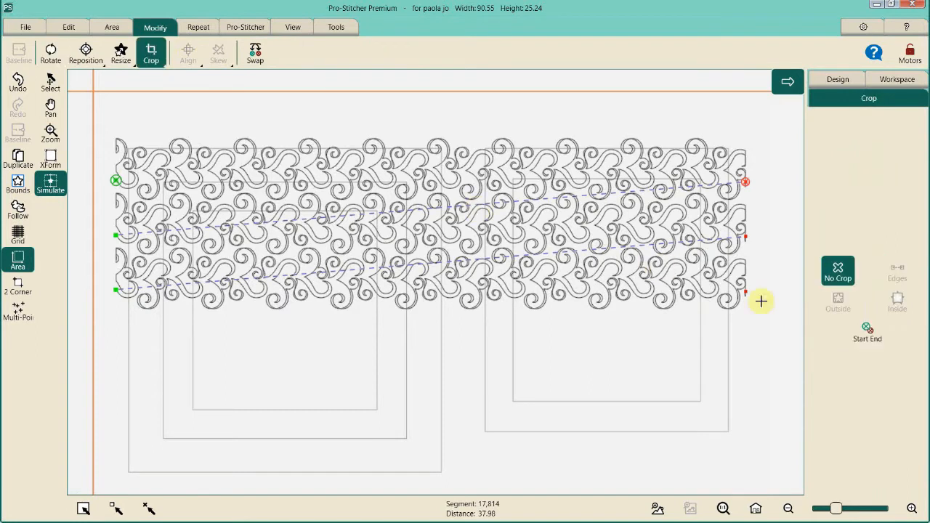
left_click(868, 336)
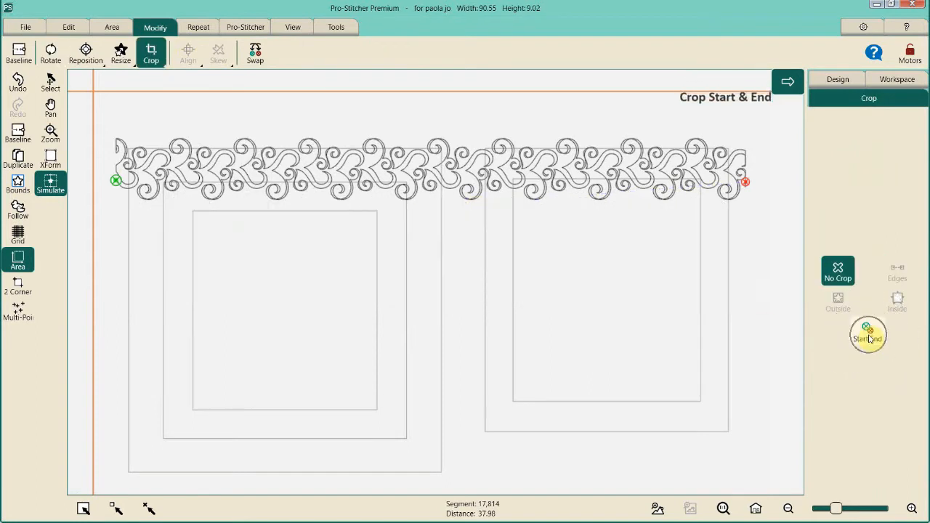
left_click(440, 175)
left_click(439, 175)
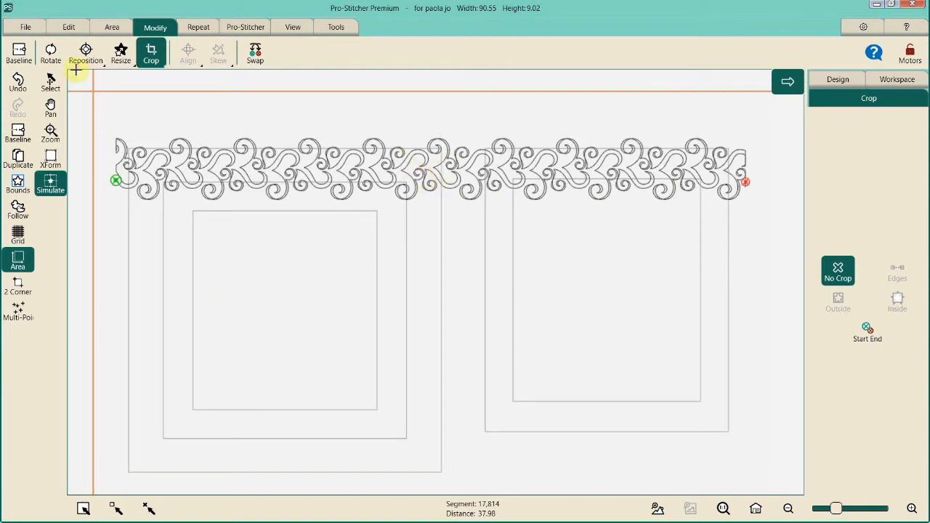
left_click(18, 50)
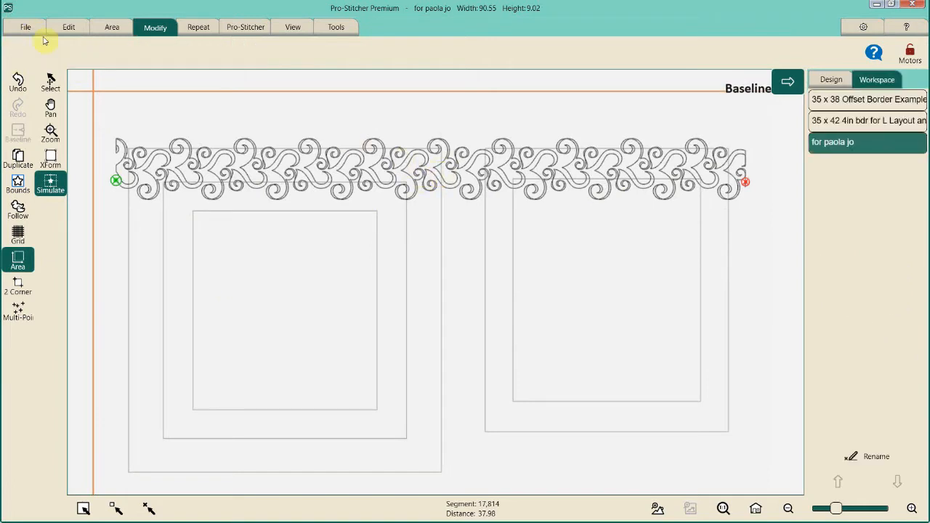
left_click(26, 27)
left_click(125, 62)
left_click(149, 85)
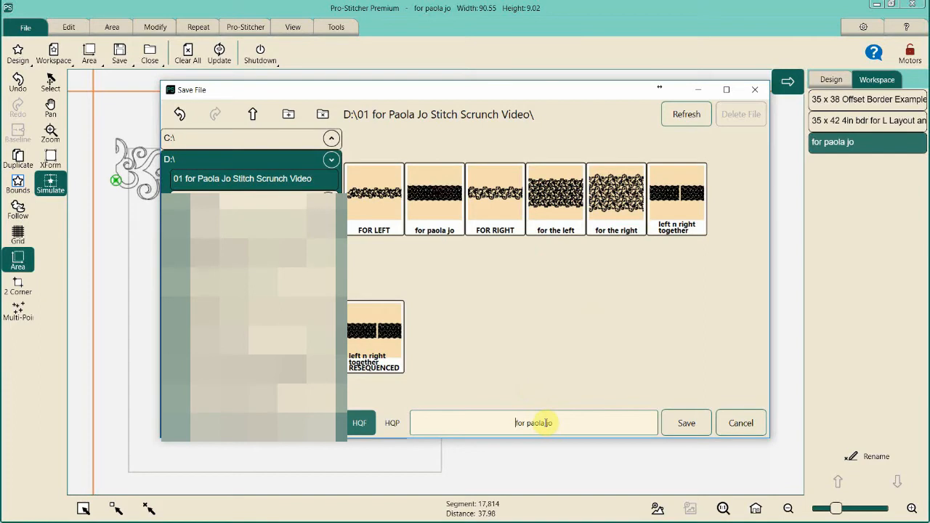
left_click(440, 207)
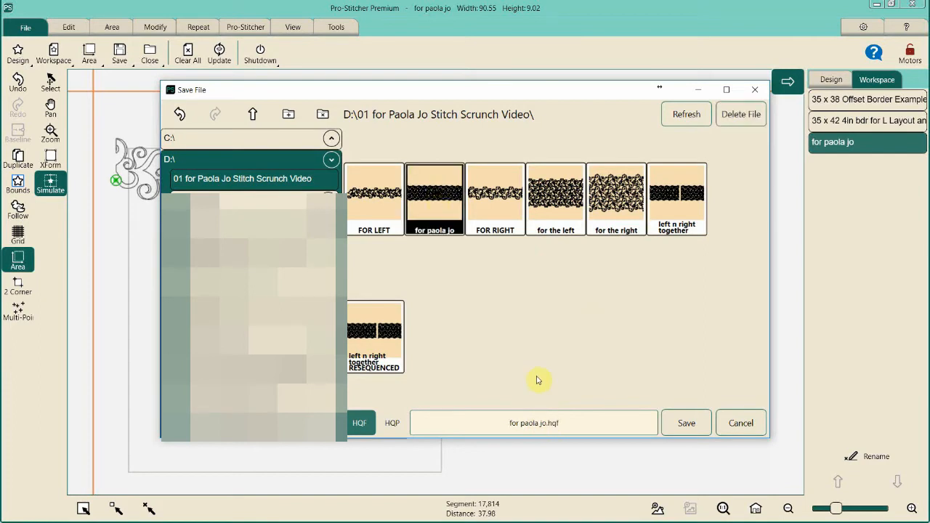
left_click(570, 422)
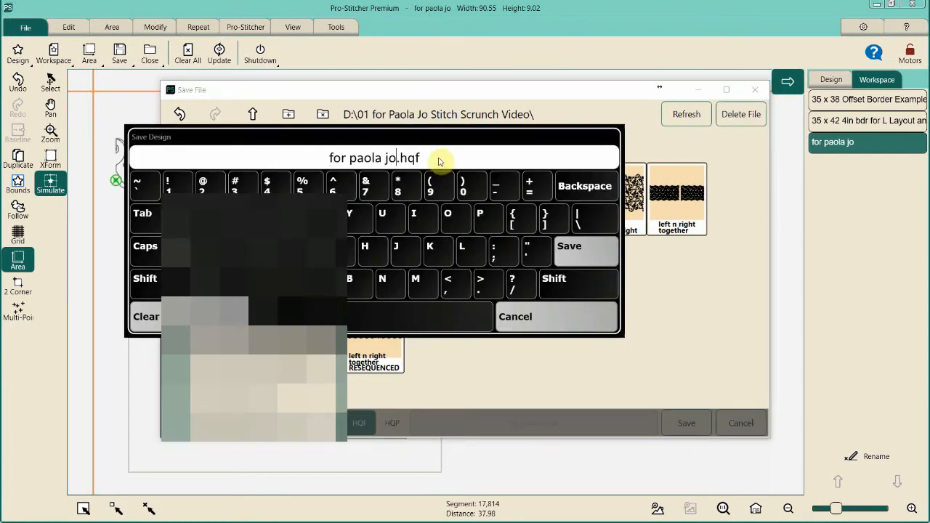
type("1 ROW")
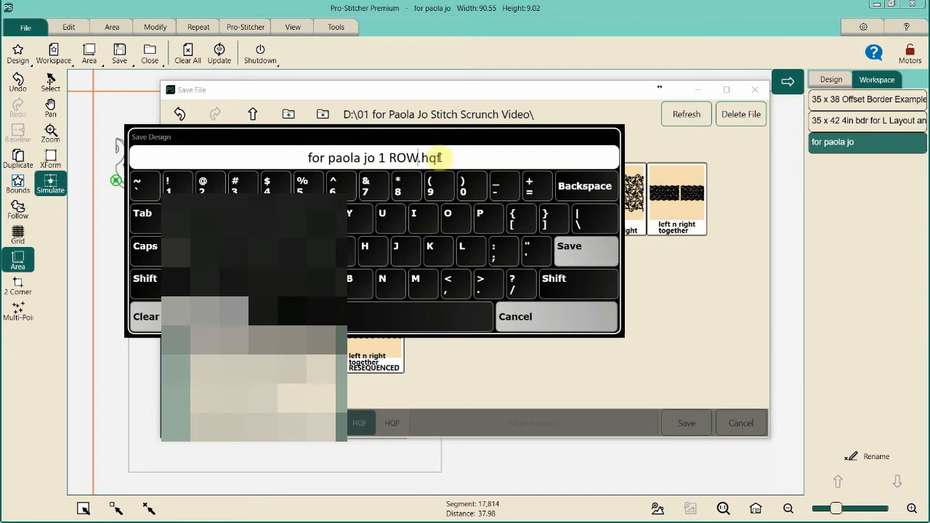
left_click(583, 256)
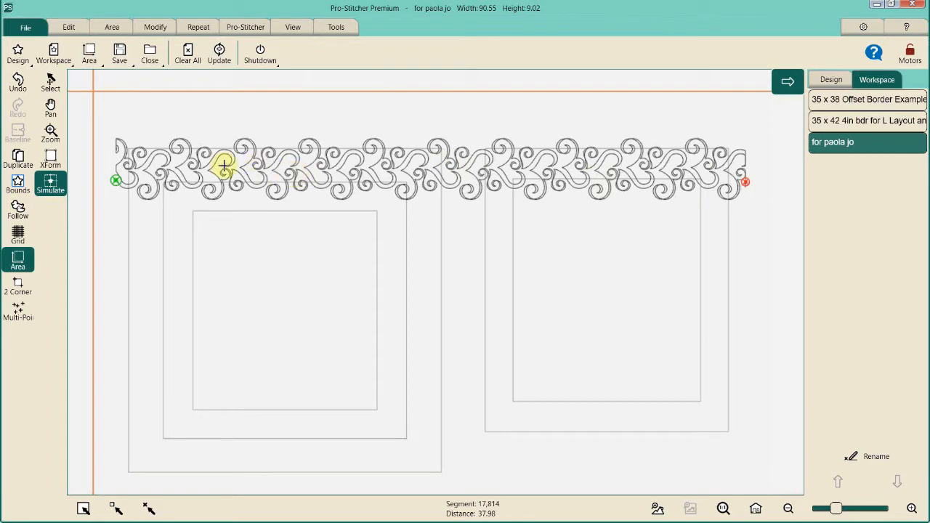
Define a two-corner area about 47.44 wide by 9.68 high around the part of the row over the left quilt.
mouse_move(208, 174)
left_mouse_down()
mouse_move(181, 170)
mouse_move(119, 195)
mouse_move(105, 136)
mouse_move(120, 142)
left_mouse_up()
left_click(16, 260)
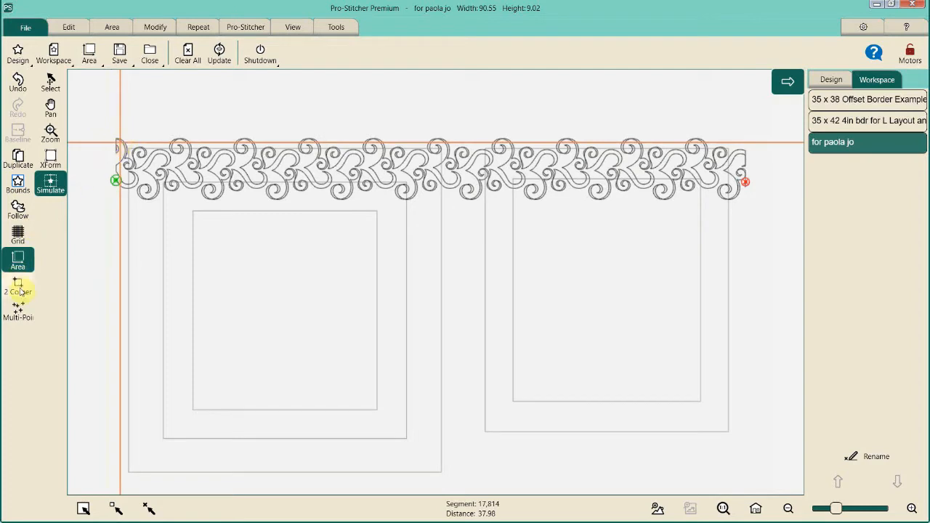
left_click(19, 287)
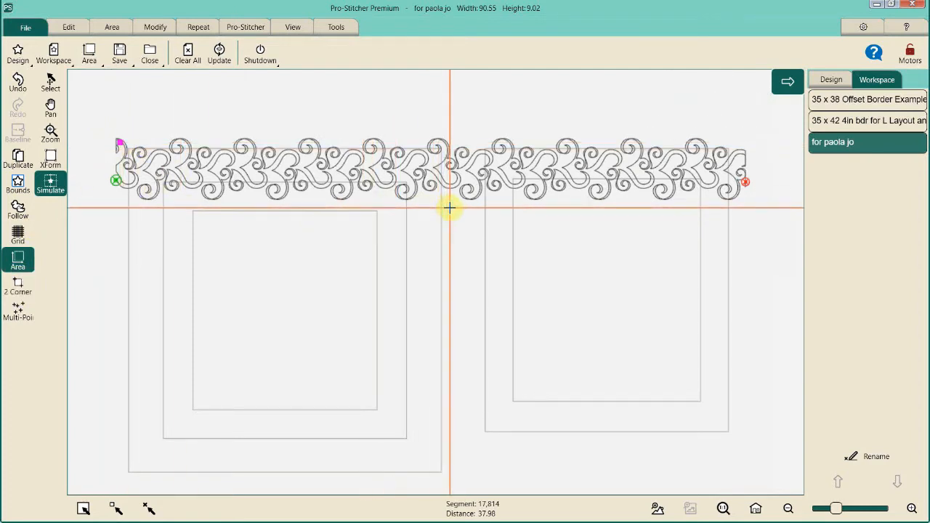
left_click(21, 292)
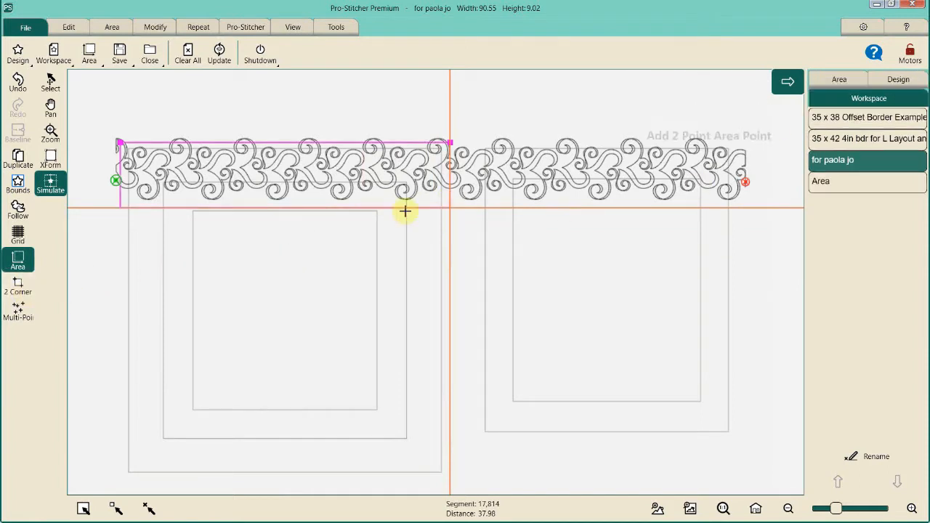
Align the pantograph row vertically to the area's top and nudge it down twice by 0.01.
left_click(157, 29)
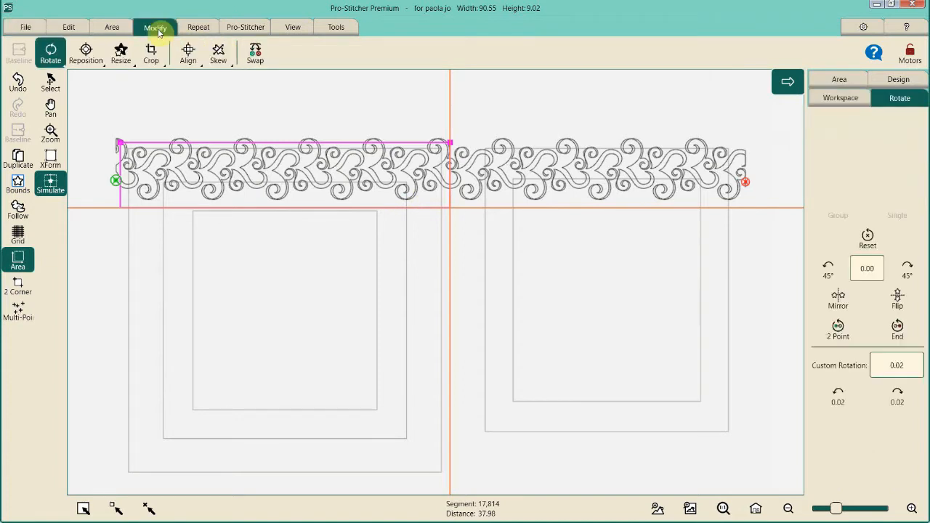
left_click(188, 53)
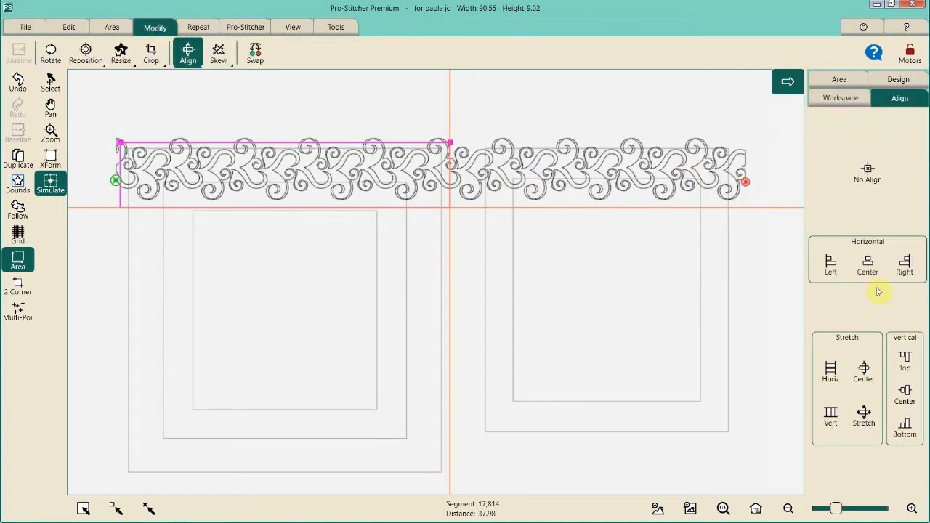
left_click(905, 361)
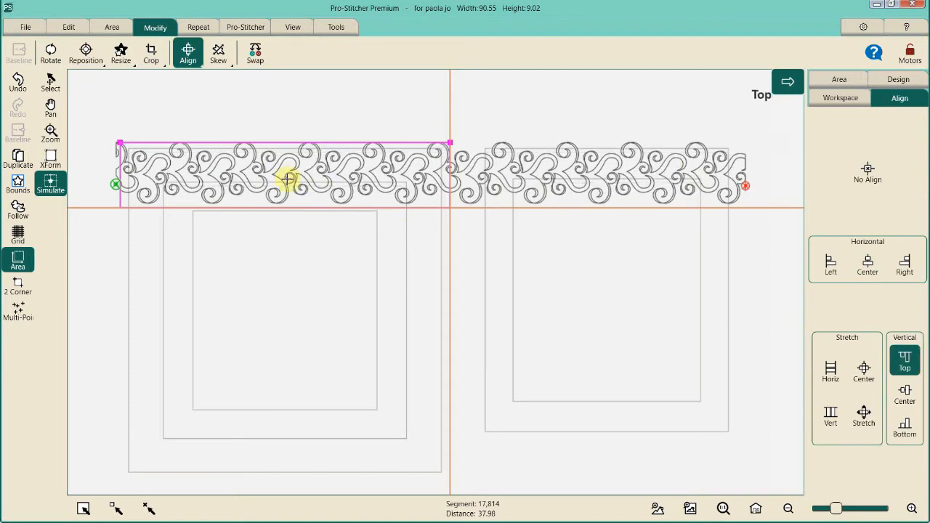
left_click(87, 56)
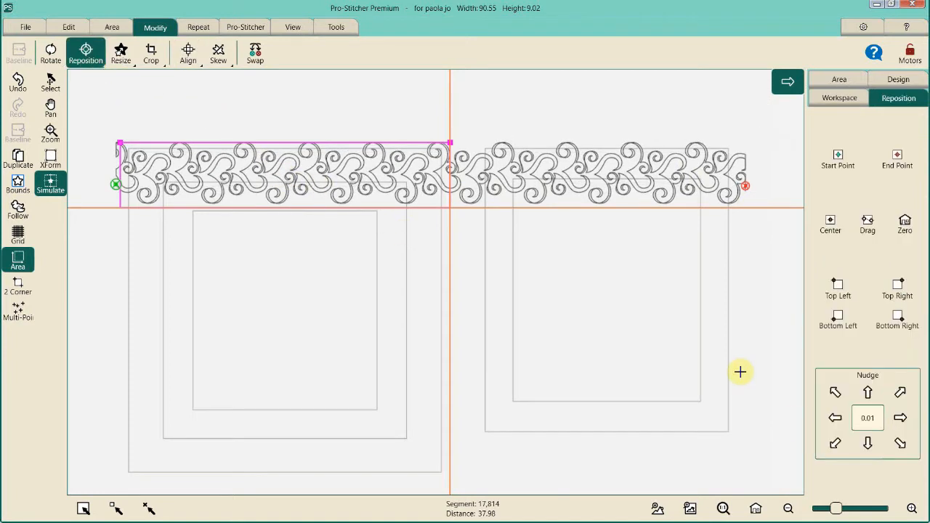
left_click(867, 445)
left_click(867, 444)
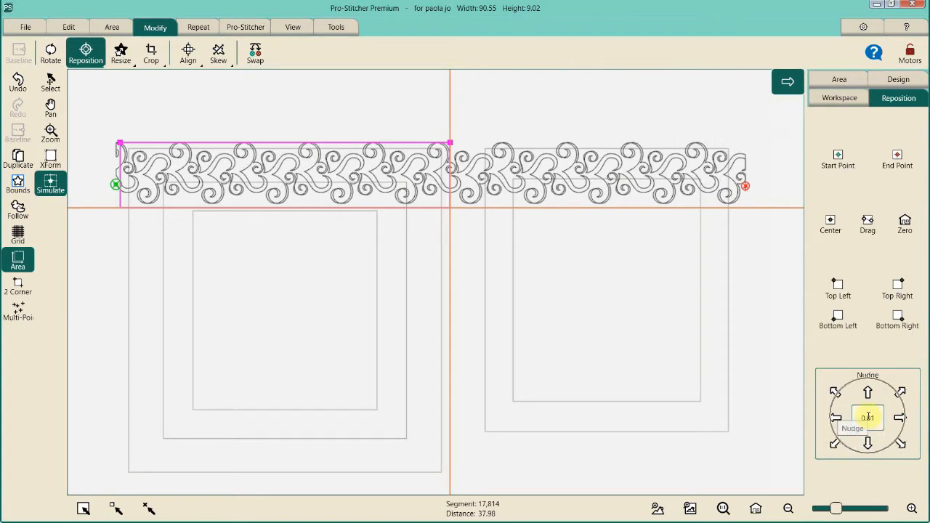
Crop away the pantograph outside the left quilt's area with connected edges and baseline the result.
left_click(152, 51)
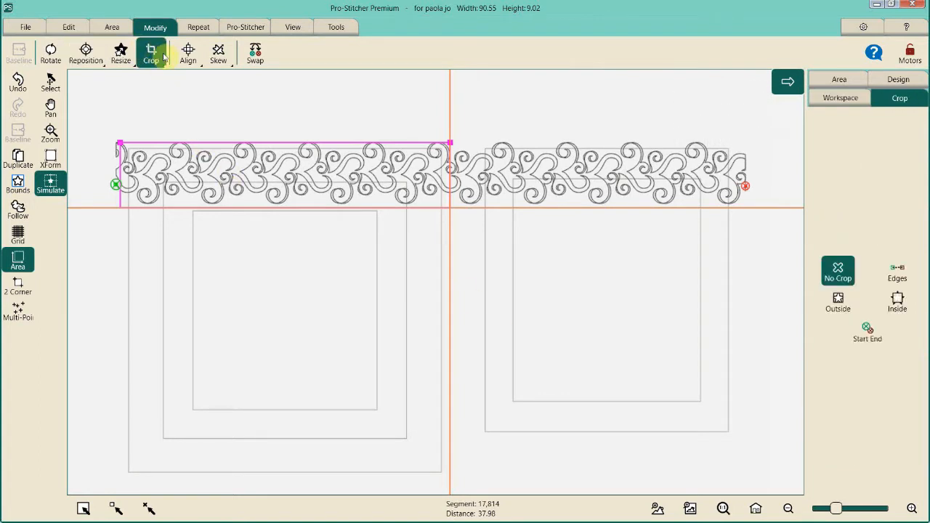
left_click(895, 276)
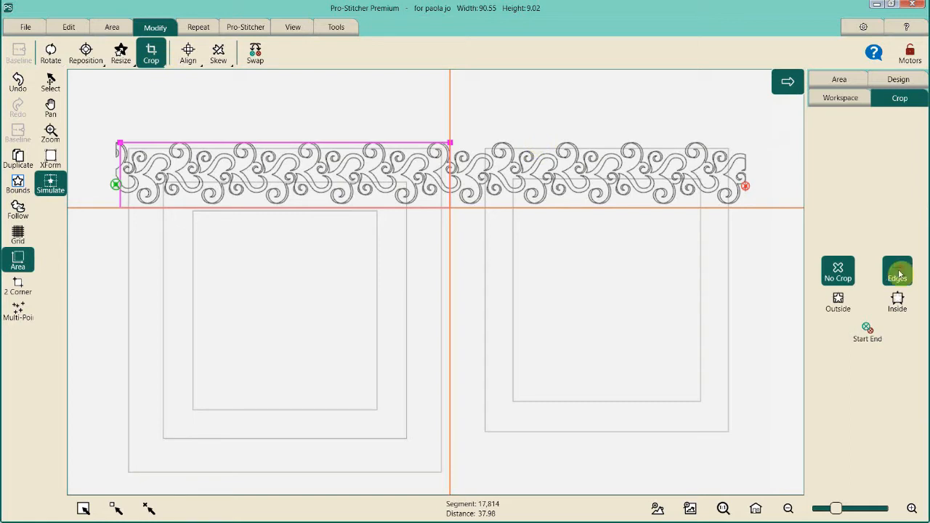
left_click(838, 304)
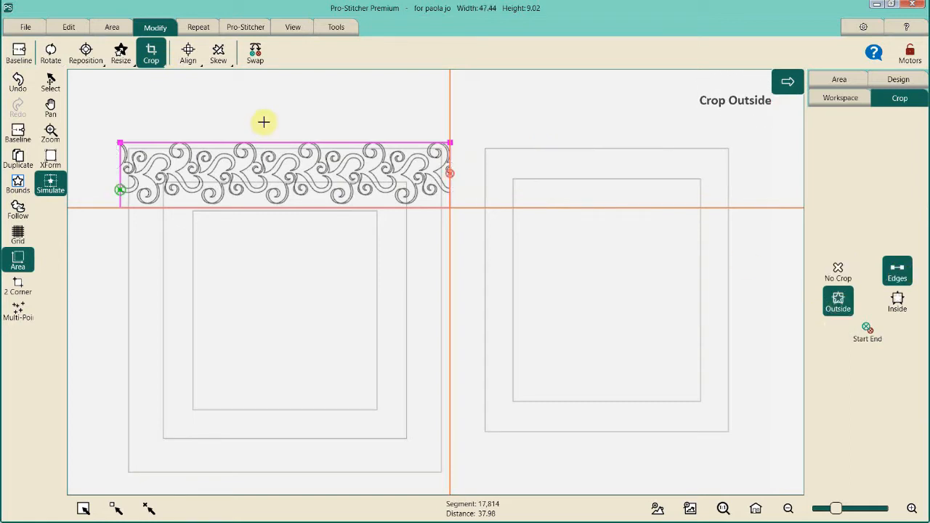
left_click(19, 55)
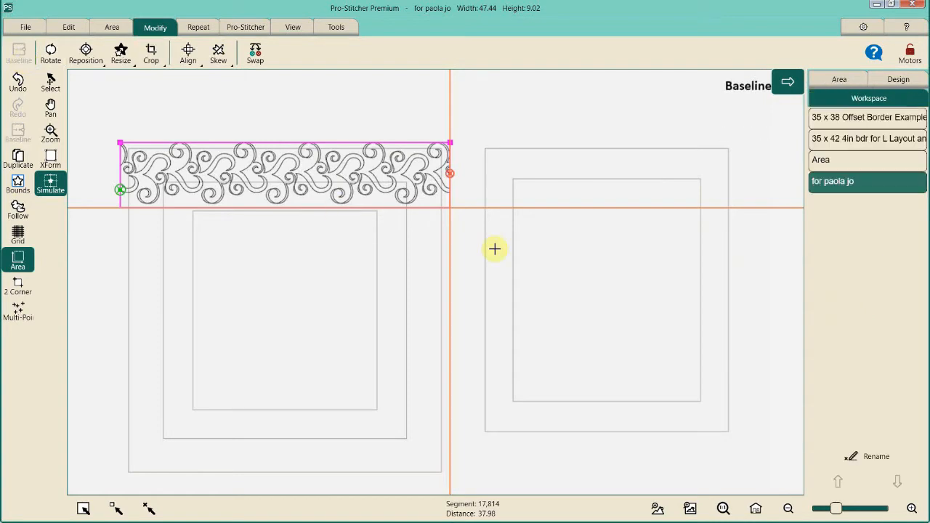
Rename the cropped left-hand design as "FOR LEFT".
left_click(875, 462)
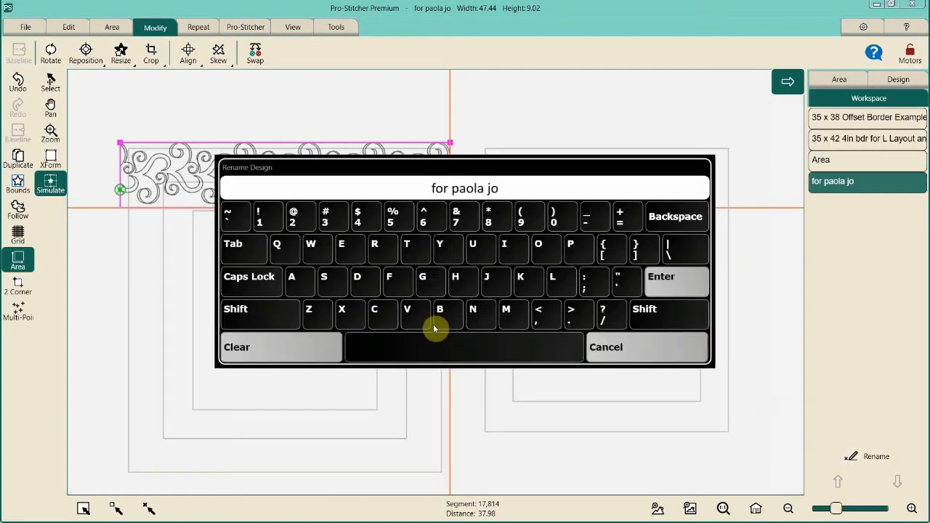
left_click(300, 347)
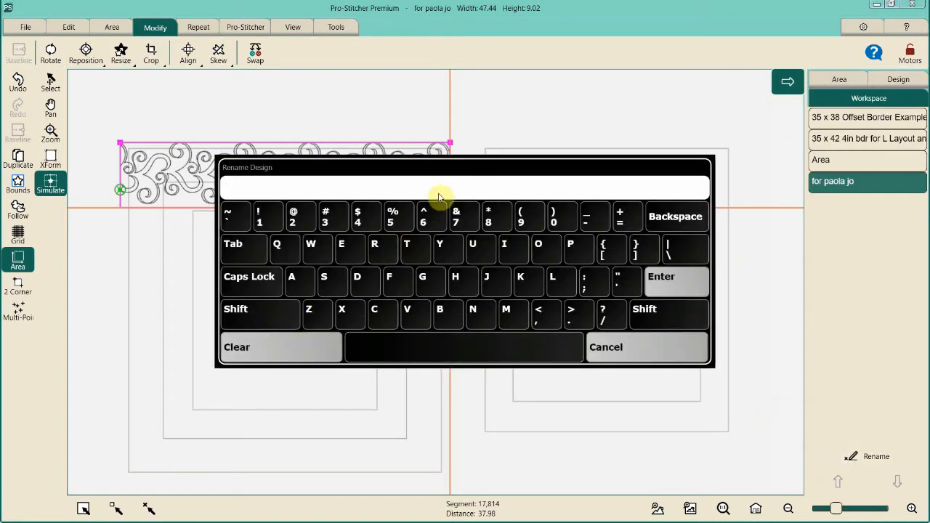
type("FOR LEFT")
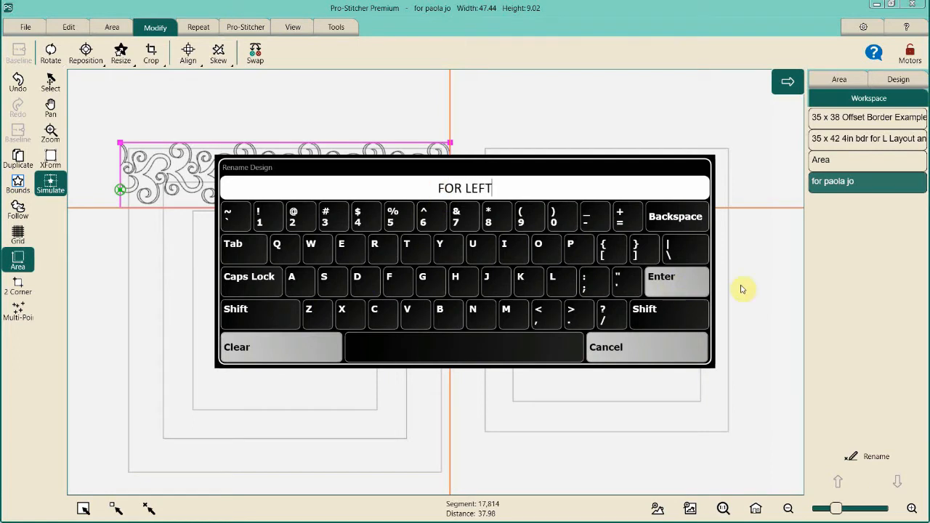
key("Return")
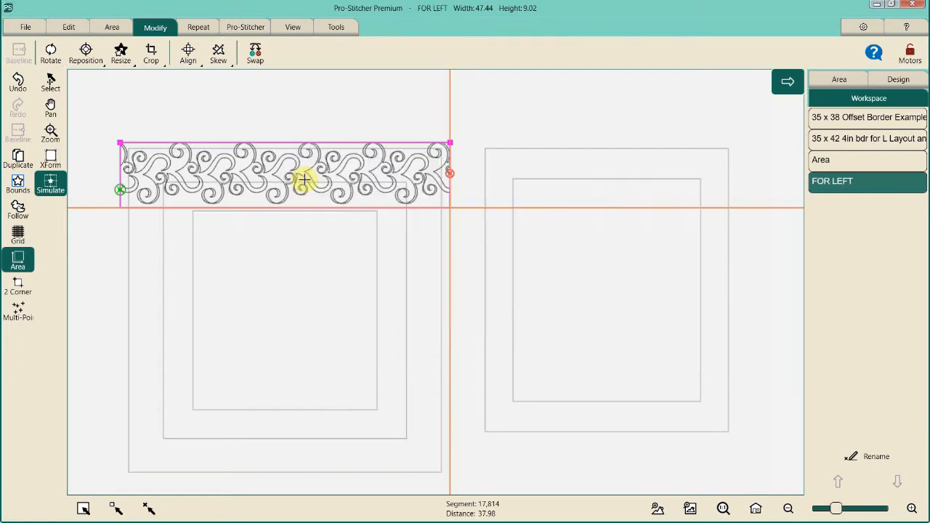
left_click(22, 29)
left_click(119, 55)
left_click(141, 85)
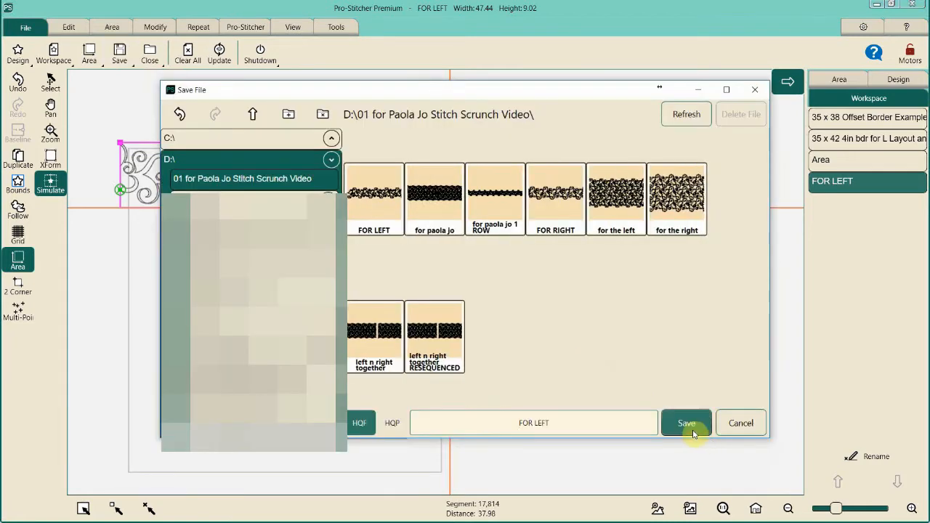
left_click(694, 426)
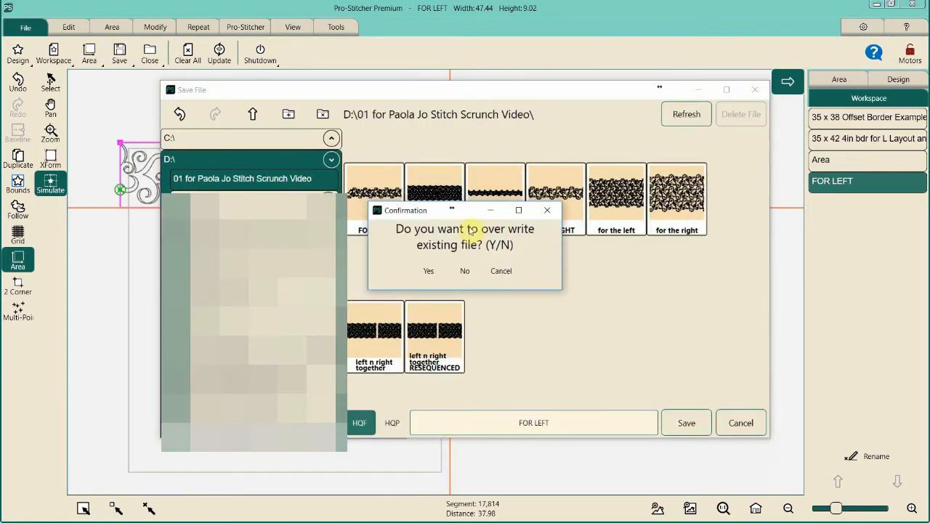
left_click(428, 270)
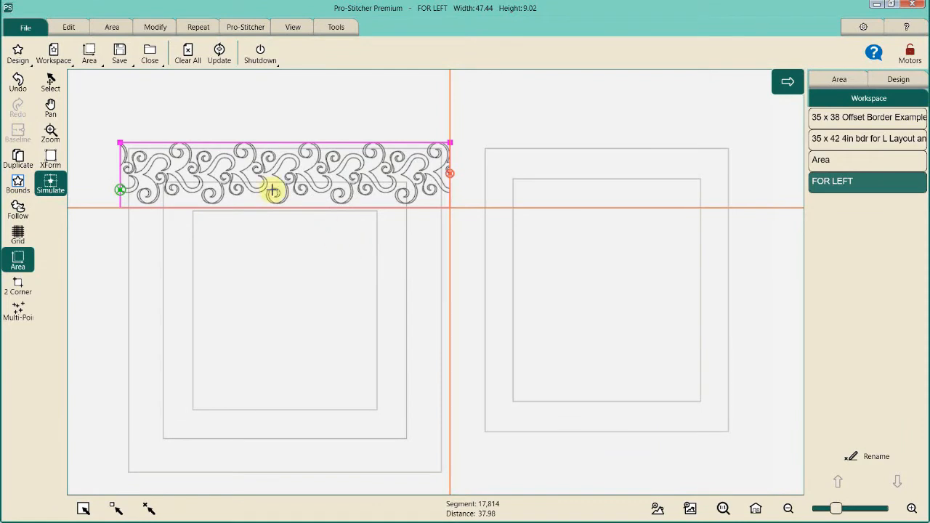
Rewind the edit history to the last Nudge Down 0.01 to restore the full-width row before cropping.
left_click(551, 170)
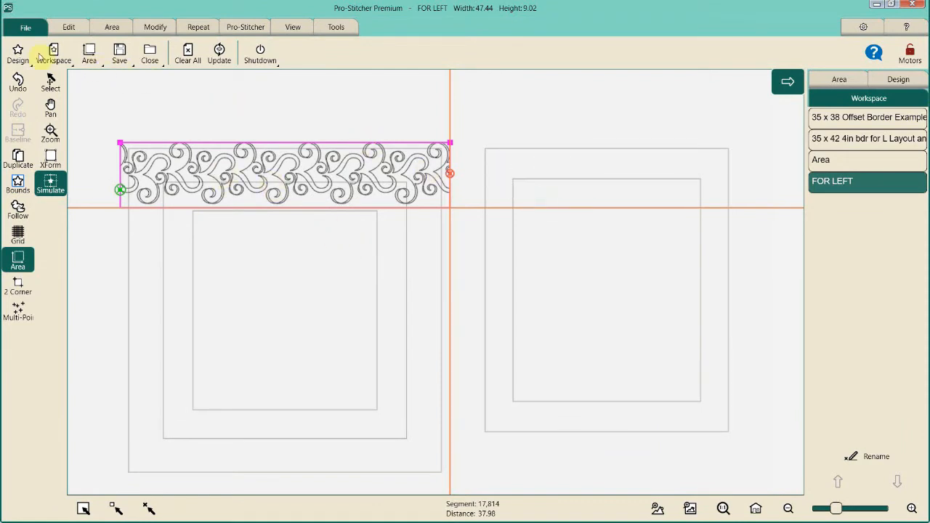
left_click(68, 27)
left_click(17, 54)
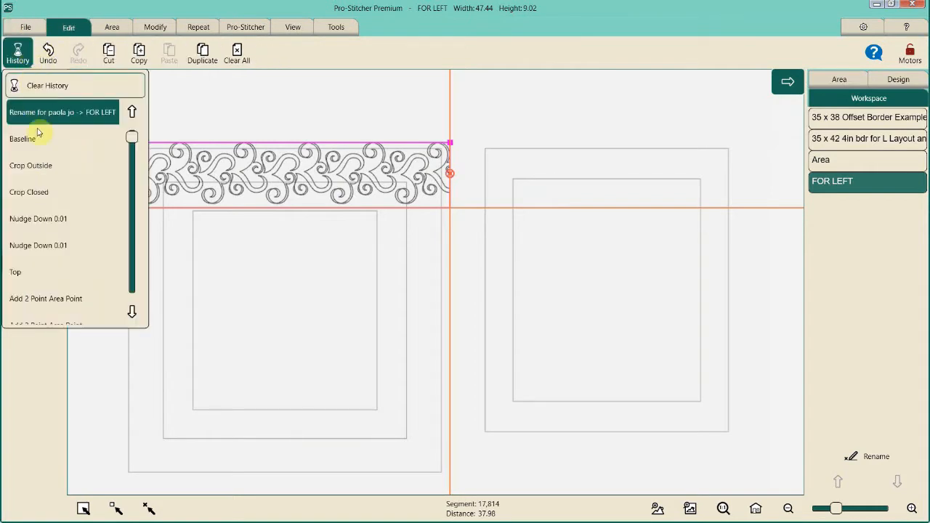
left_click(41, 222)
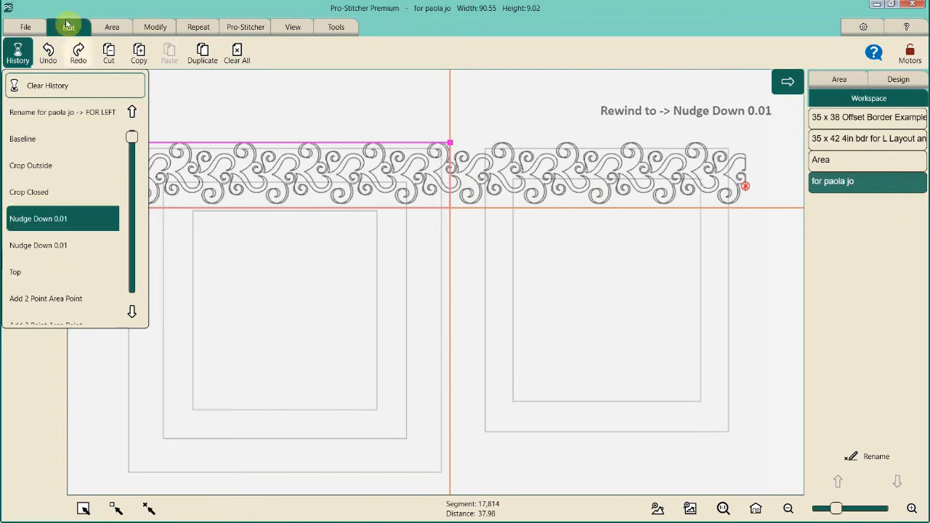
Clear the left area and define a two-corner area about 37.55 wide by 10.97 high around the row over the right quilt.
left_click(112, 27)
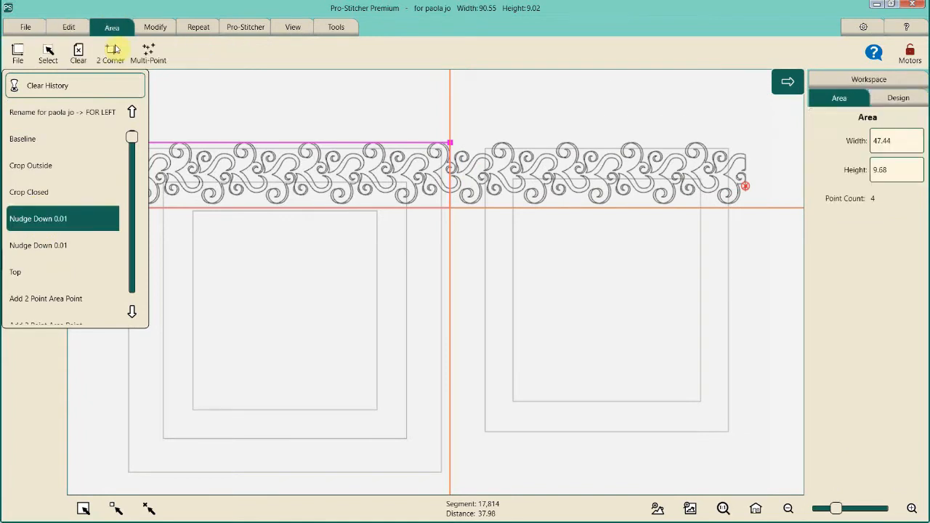
left_click(79, 51)
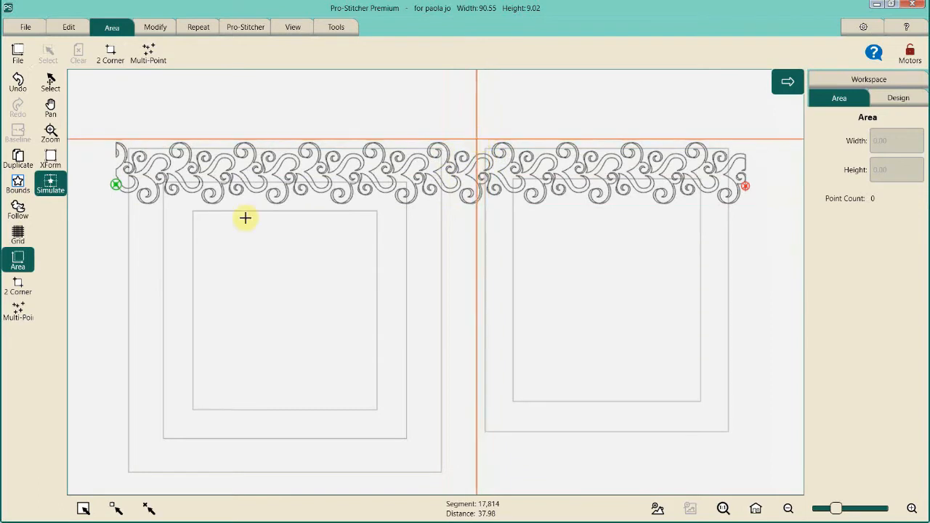
left_click(18, 284)
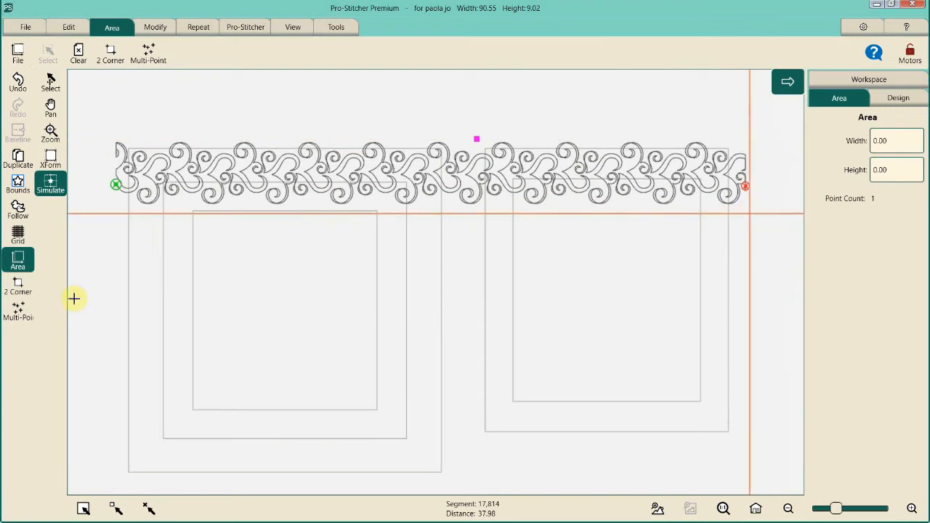
left_click(17, 286)
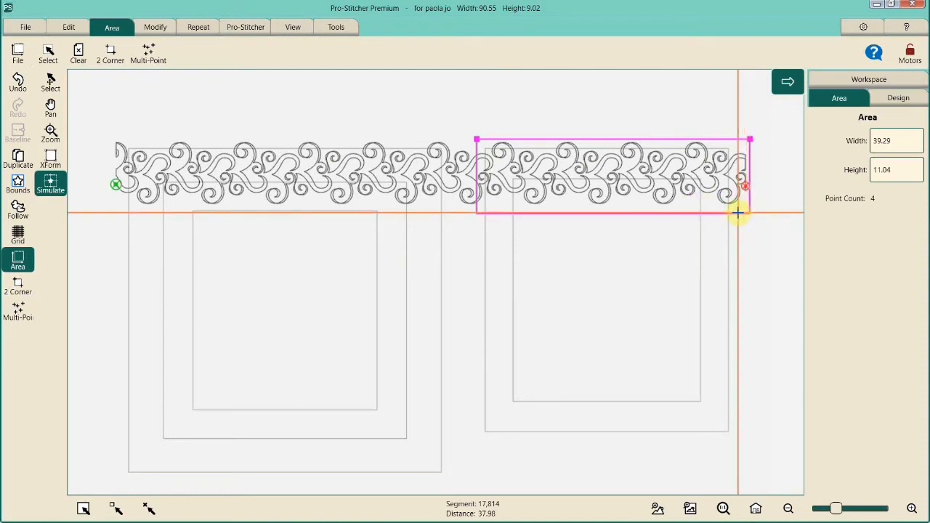
left_click(17, 286)
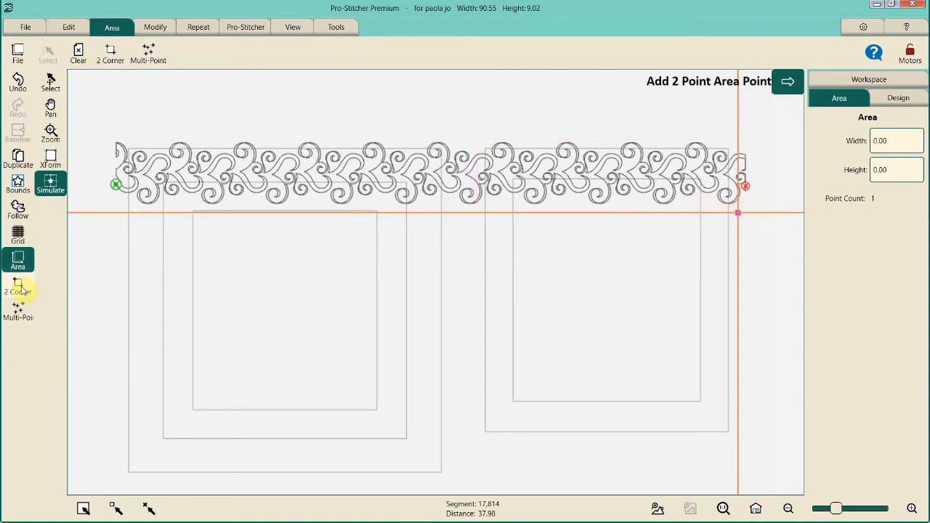
left_click(477, 138)
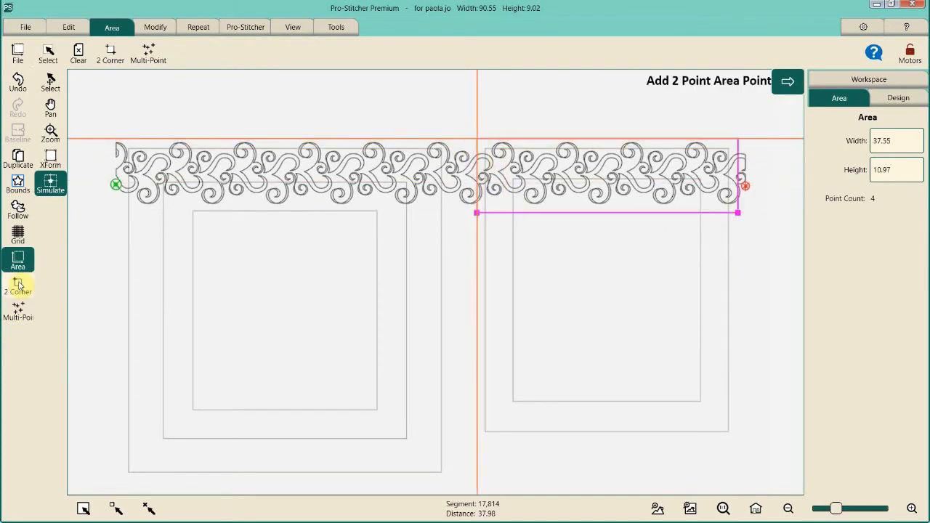
Crop away the pantograph outside the right quilt's area and baseline the result.
left_click(149, 28)
left_click(154, 57)
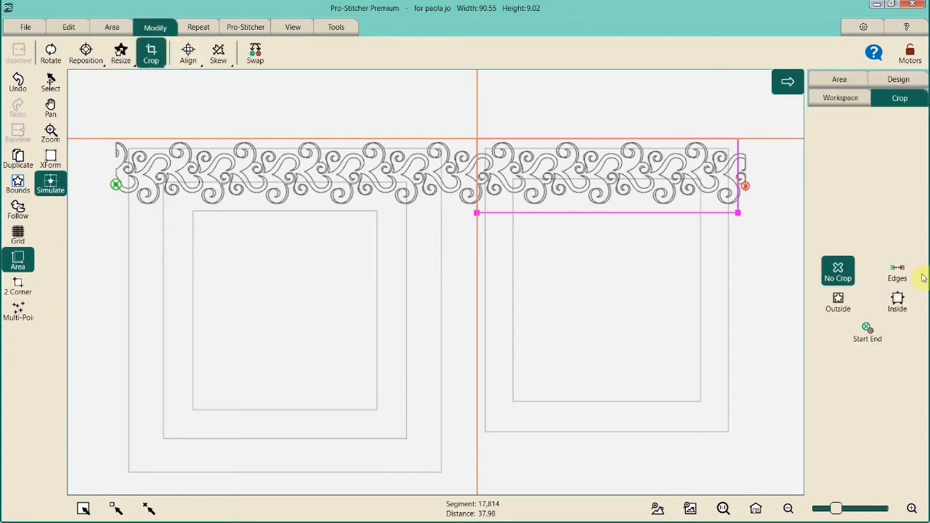
left_click(837, 302)
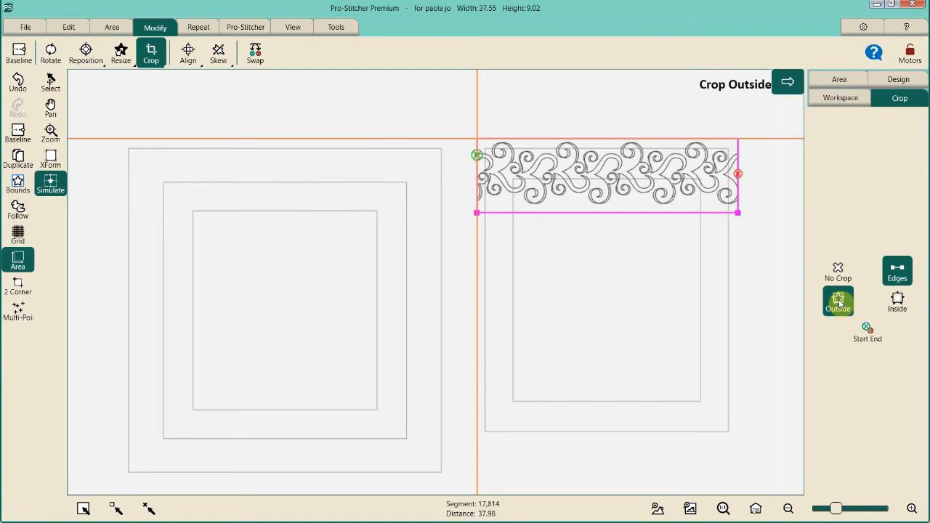
left_click(19, 54)
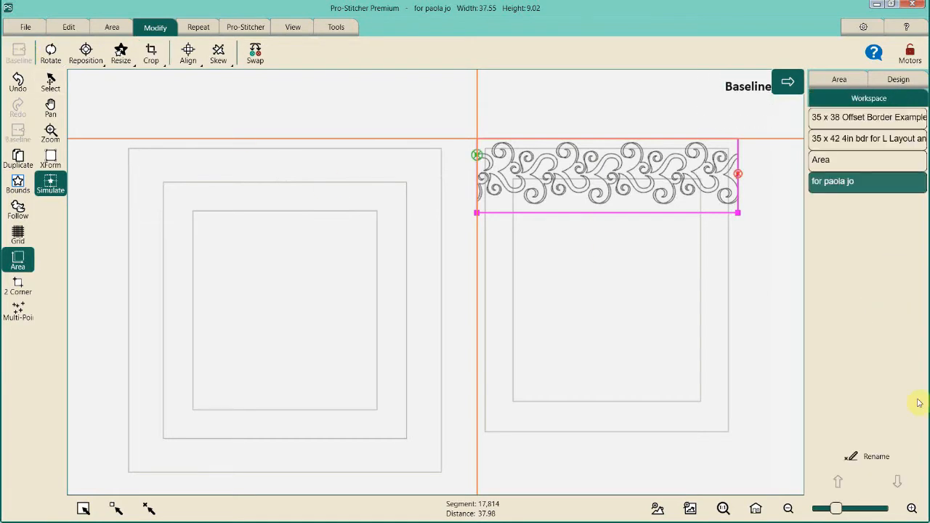
Rename the cropped right-hand design as "FOR THE RIGHT".
left_click(872, 456)
left_click(308, 345)
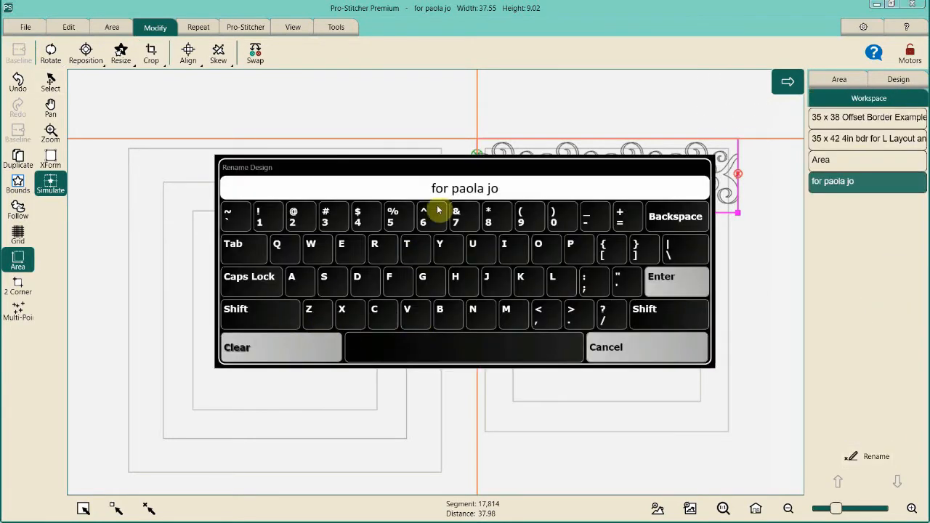
type("FOR THE RIGHT")
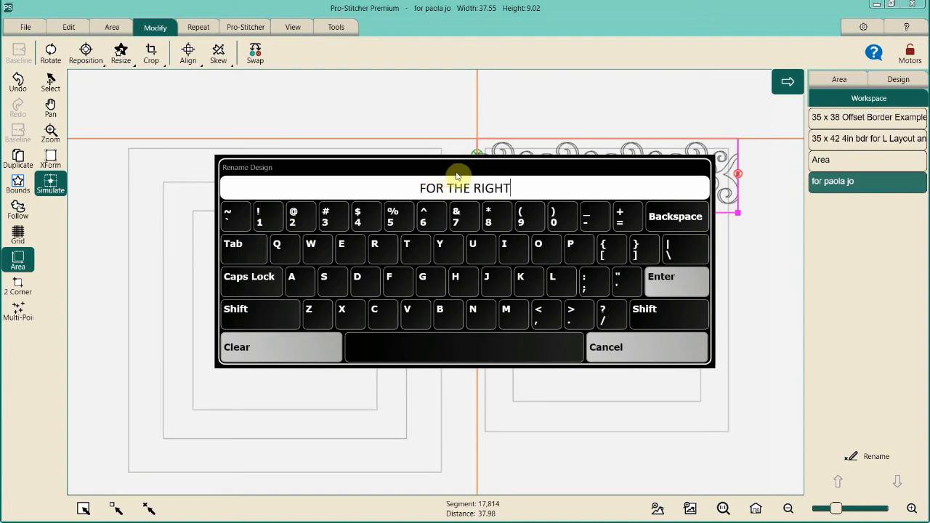
left_click(683, 285)
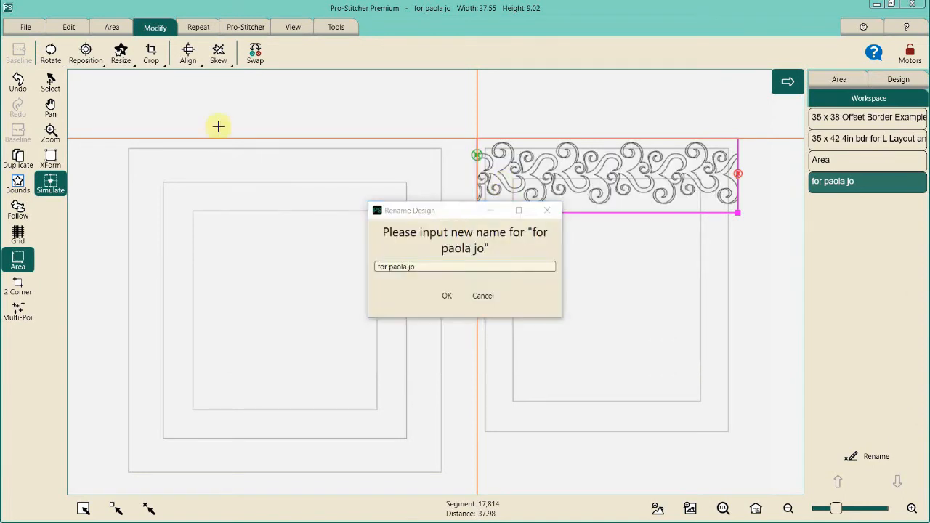
Save the selected design as an HQF file named "FOR THE RIGHT", overwriting the existing file.
left_click(25, 28)
left_click(119, 52)
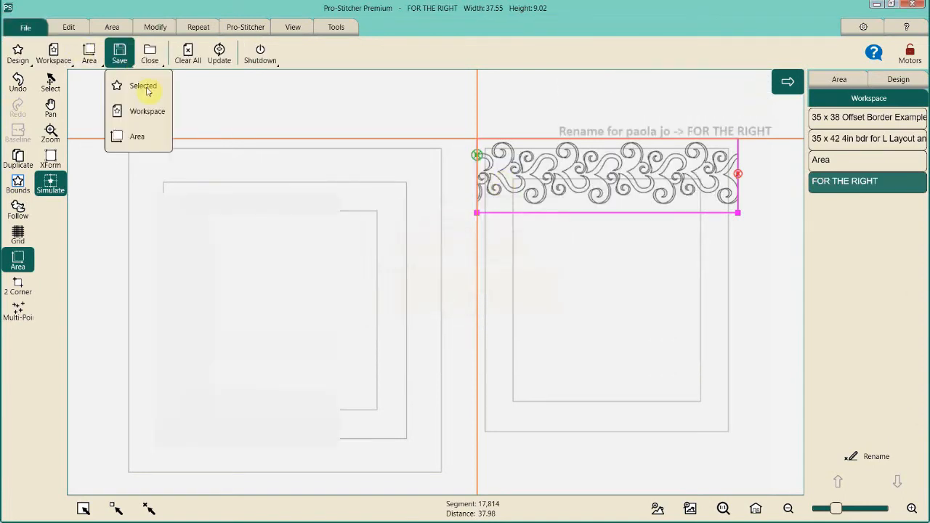
left_click(148, 87)
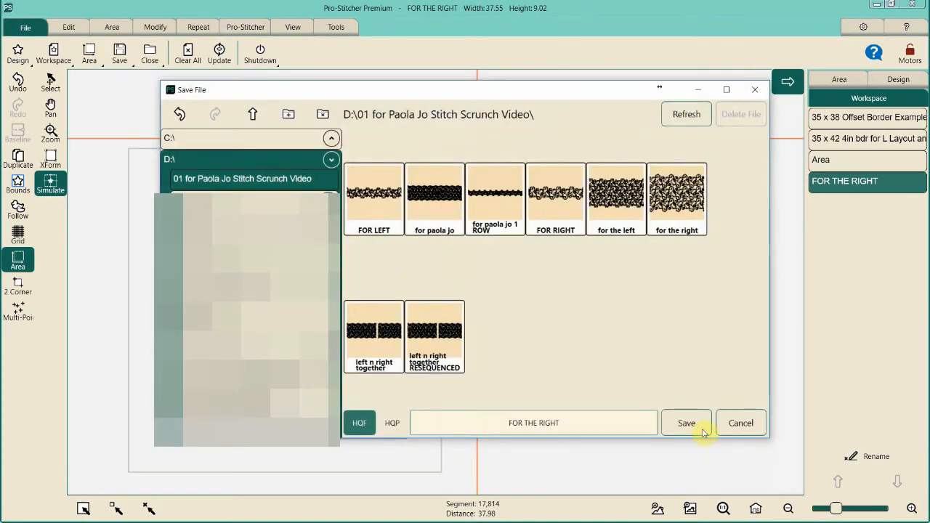
left_click(690, 424)
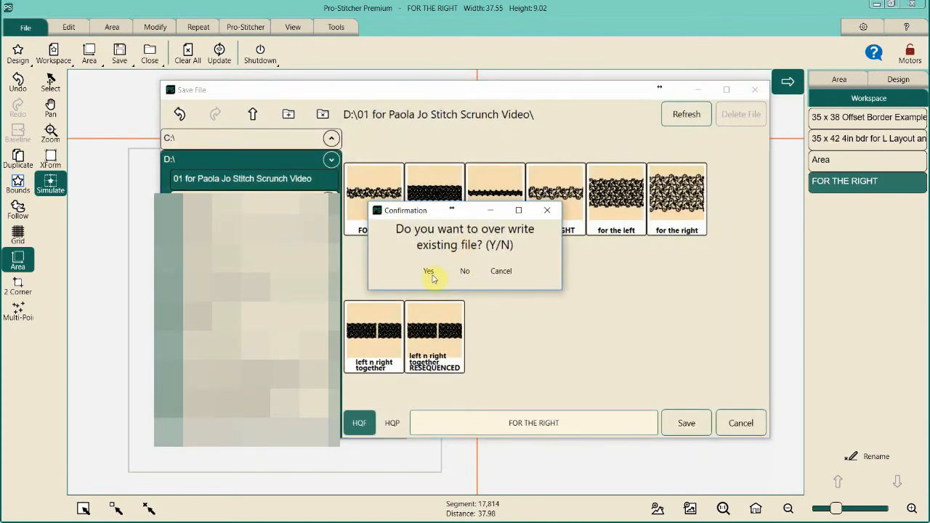
left_click(429, 271)
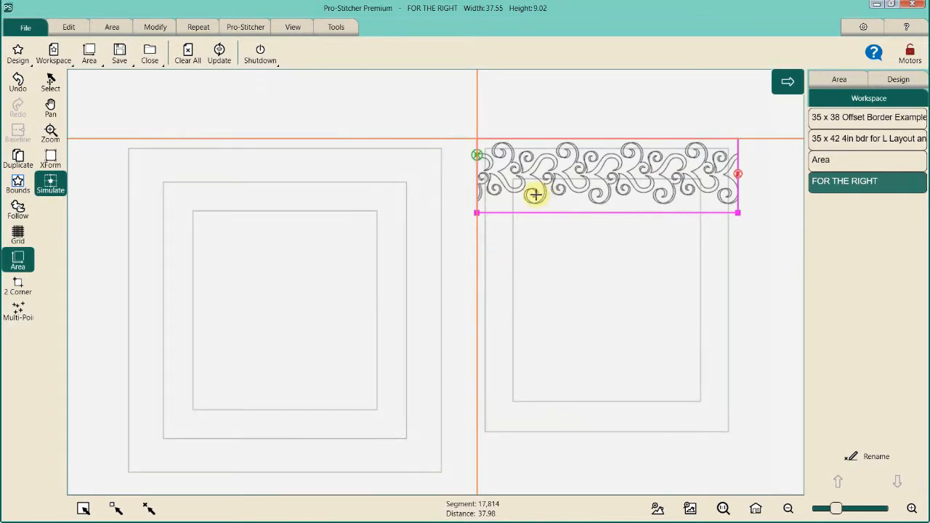
Load the "FOR LEFT" row design into the workspace and clear the area drawn over the right quilt.
left_click(237, 191)
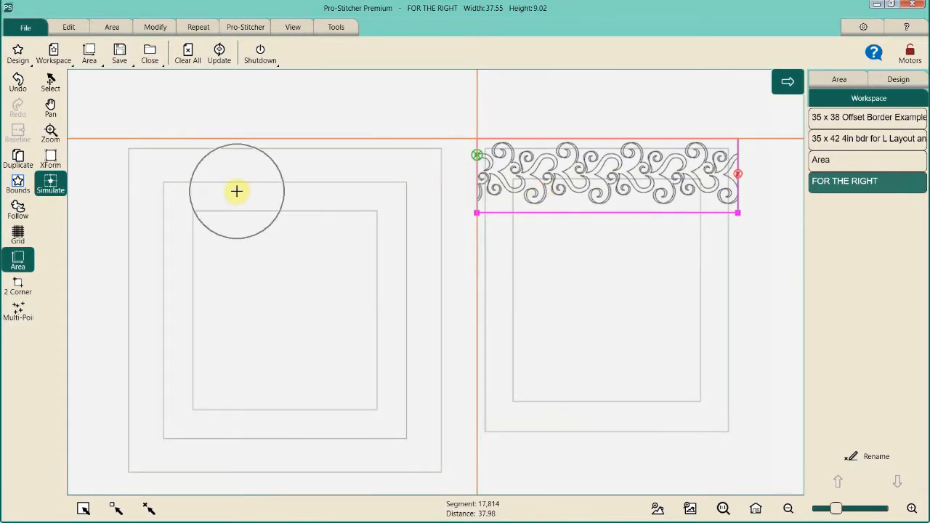
left_click(16, 51)
left_click(37, 139)
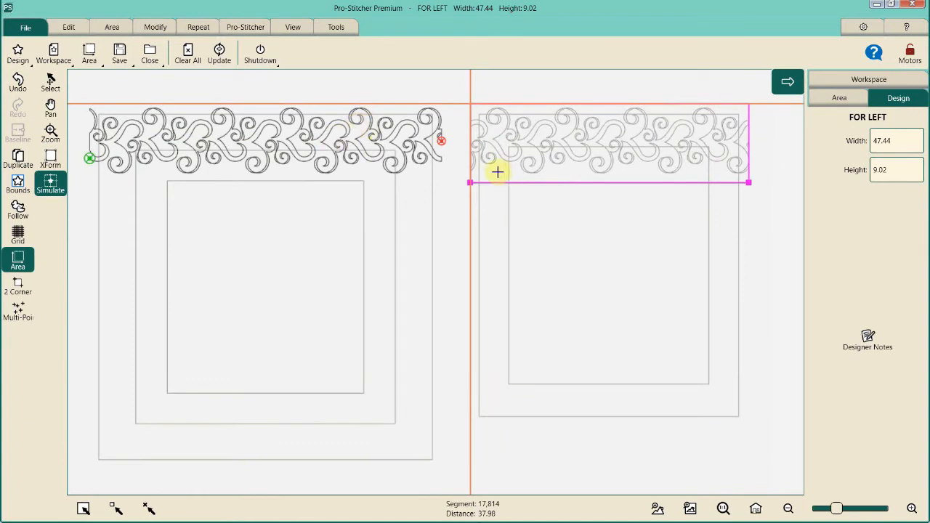
left_click(113, 27)
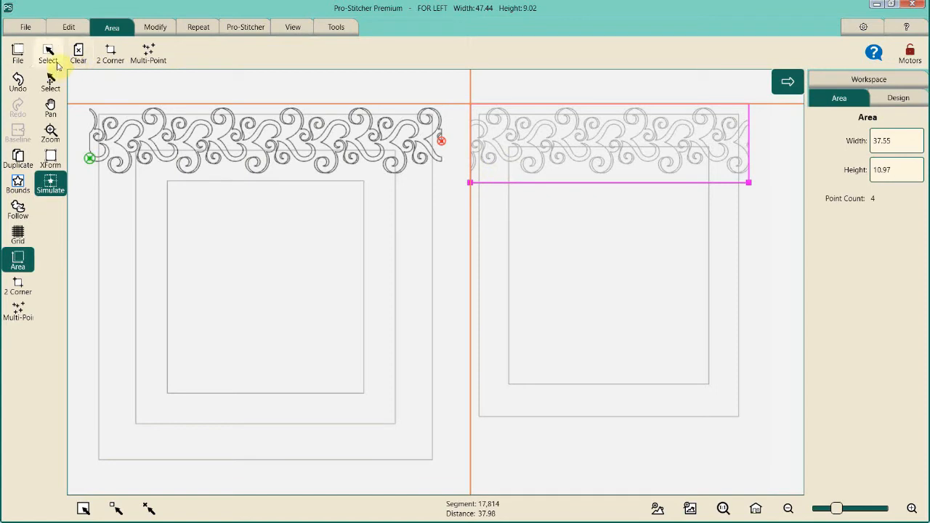
left_click(78, 55)
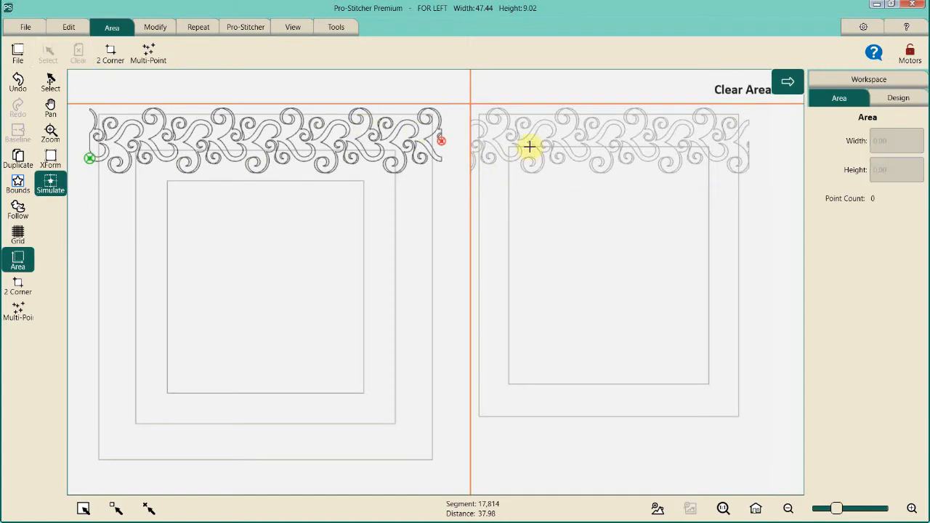
Group the FOR LEFT and FOR THE RIGHT designs, left one first, and repeat the group vertically in 2 rows.
left_click(116, 509)
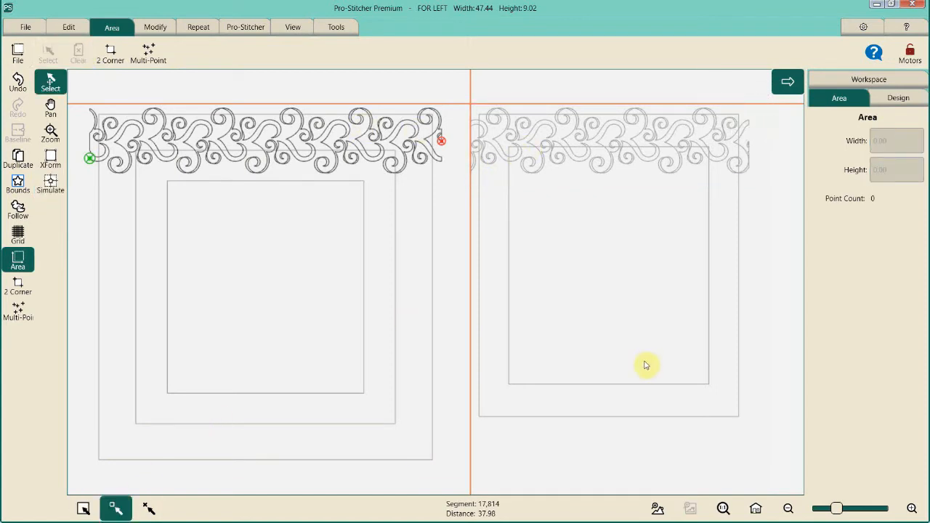
left_click(869, 80)
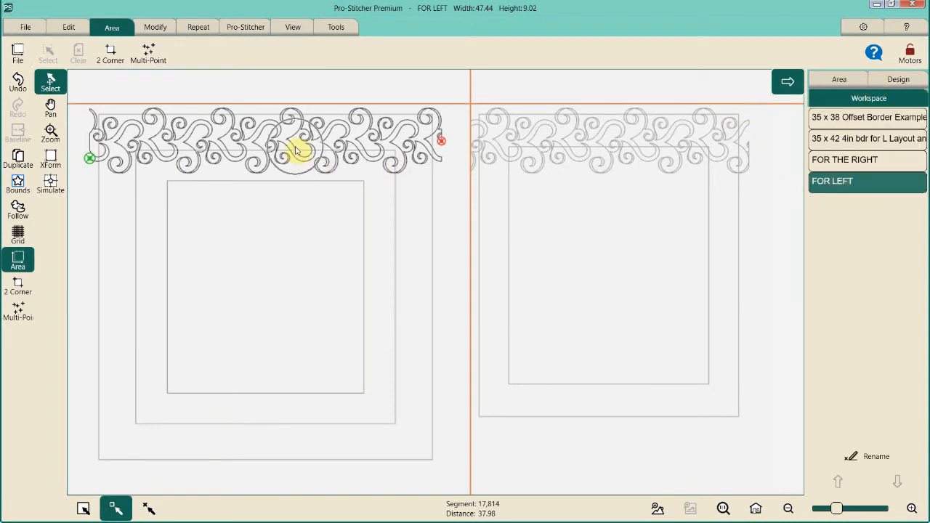
left_click(836, 160, "ctrl")
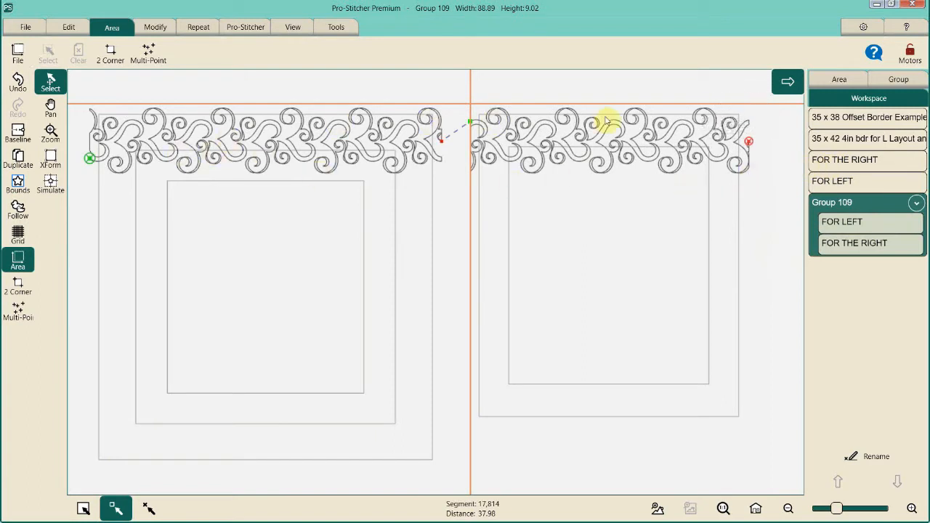
left_click(196, 29)
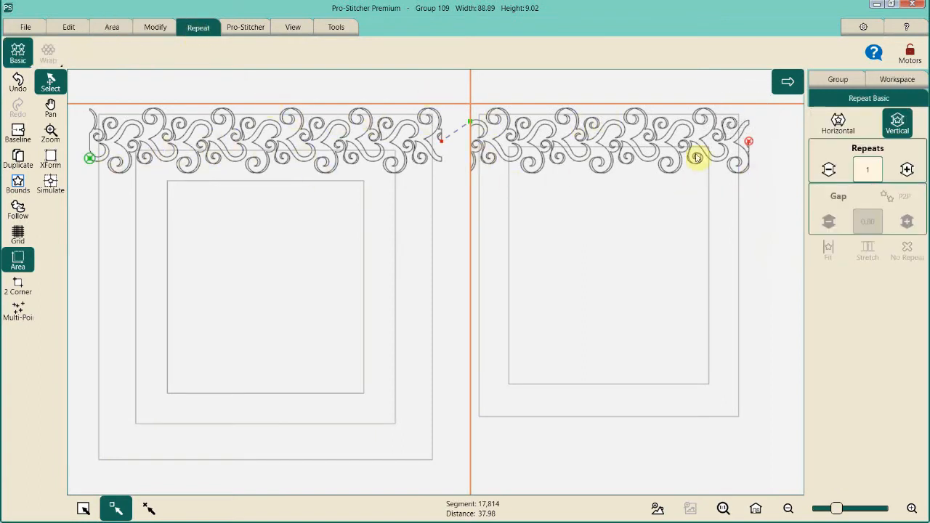
left_click(907, 170)
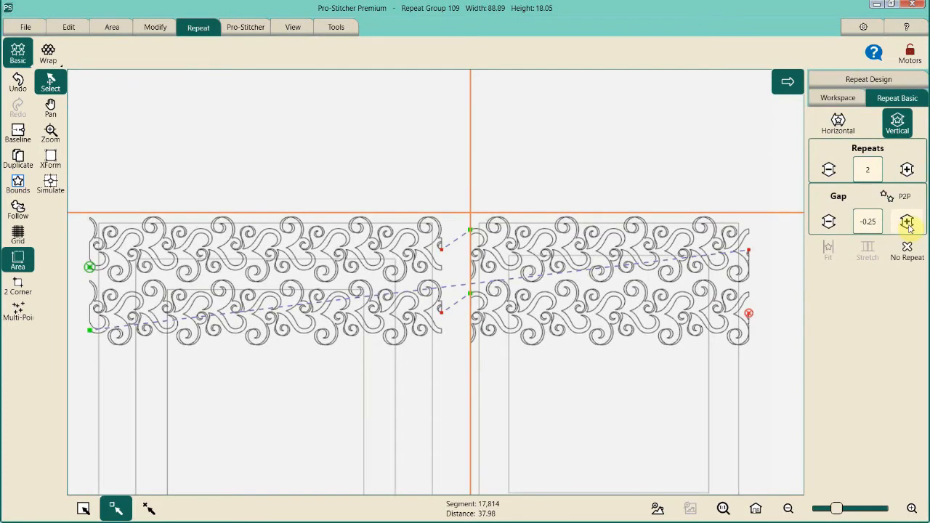
Widen the vertical repeat gap between the two rows to -0.15.
left_click(906, 226)
left_click(907, 226)
left_click(906, 226)
left_click(907, 226)
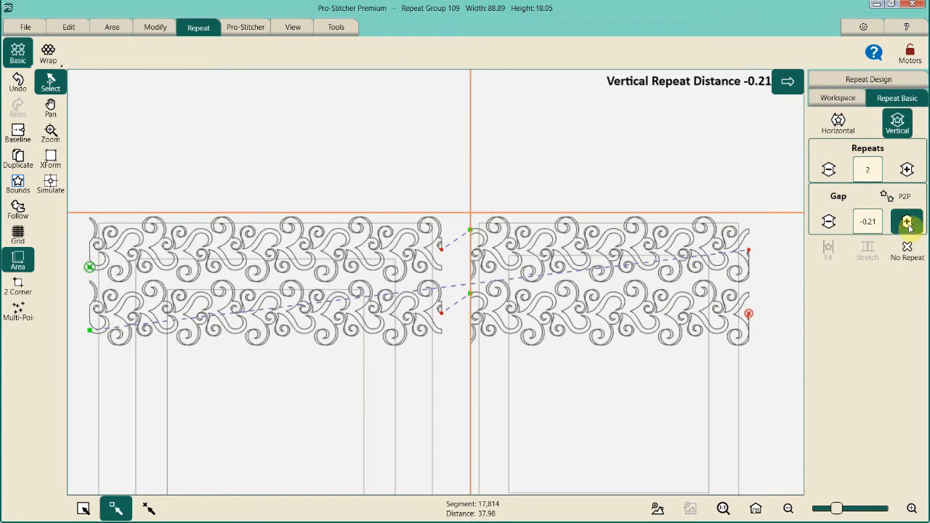
left_click(905, 227)
left_click(905, 227)
left_click(905, 227)
left_click(905, 227)
left_click(906, 226)
left_click(906, 225)
Set the vertical repeat gap to -0.50 and tighten it further to -0.80 so the rows nest.
left_click(867, 220)
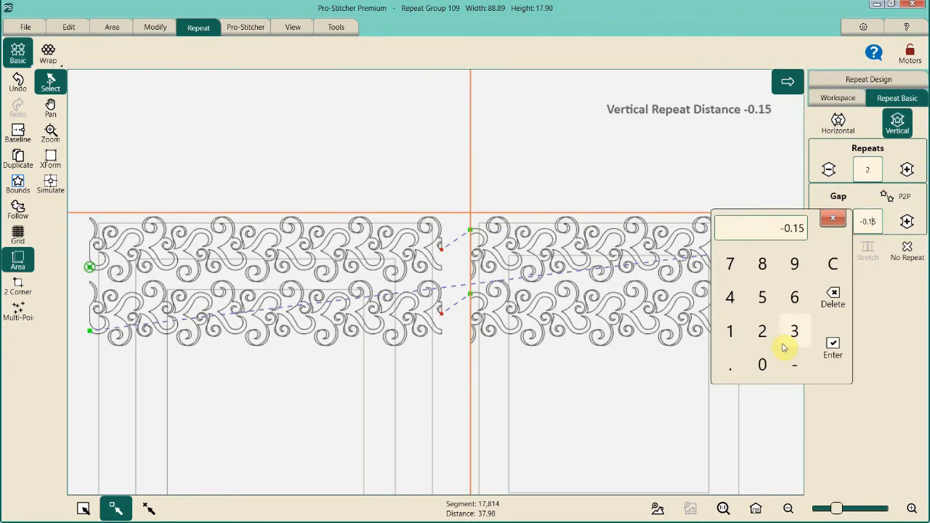
left_click(794, 372)
left_click(730, 365)
left_click(762, 297)
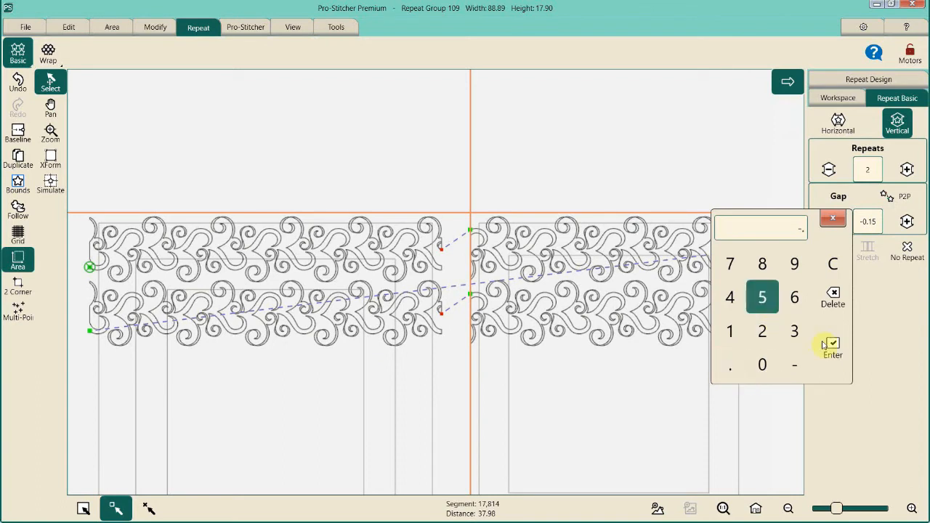
left_click(833, 349)
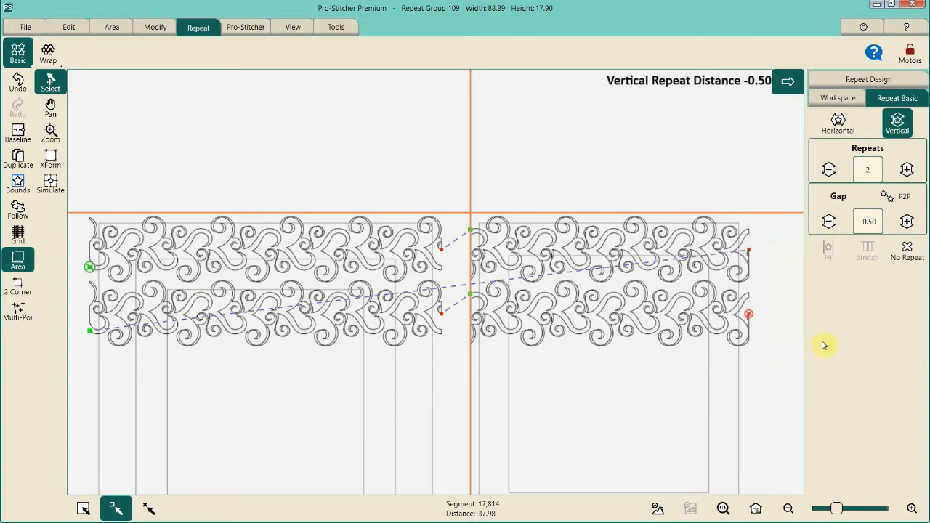
left_click(829, 225)
left_click(832, 229)
left_click(832, 229)
left_click(831, 229)
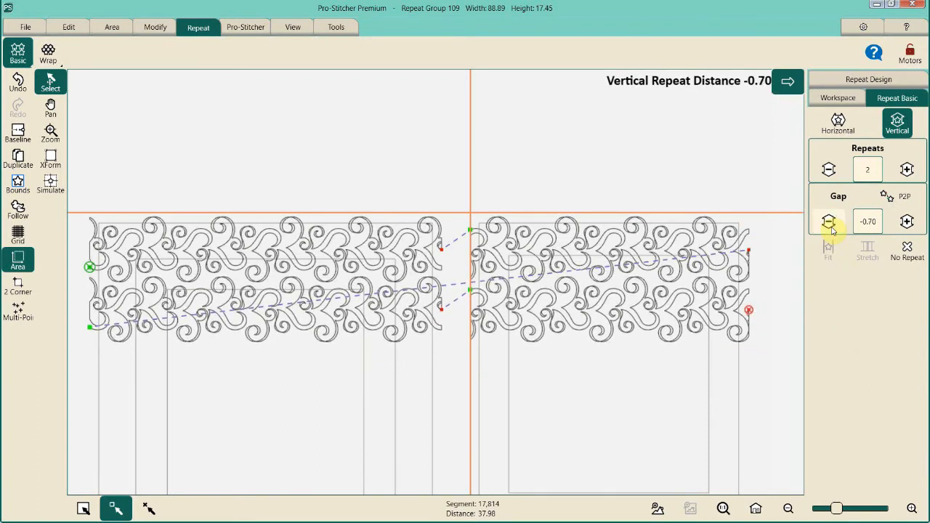
left_click(832, 229)
left_click(832, 229)
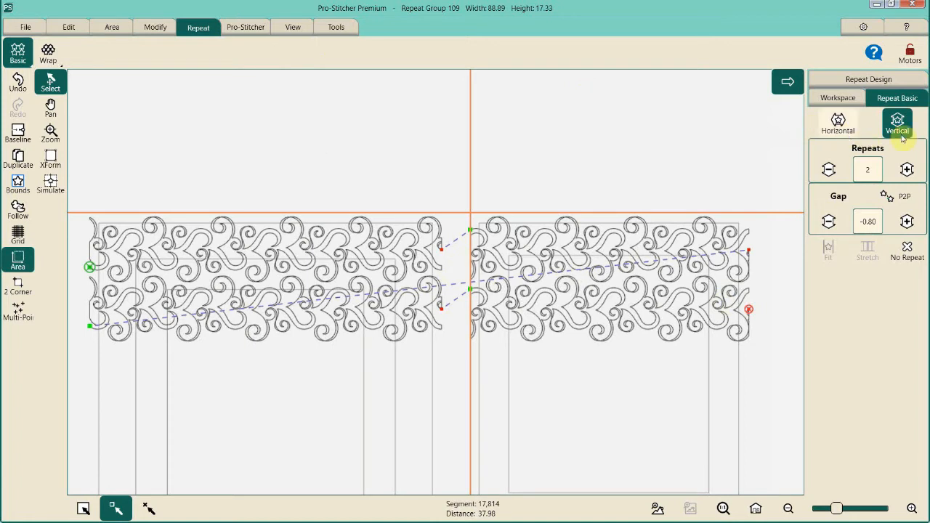
Increase the vertical repeats to 3 and baseline the repeated group.
left_click(906, 170)
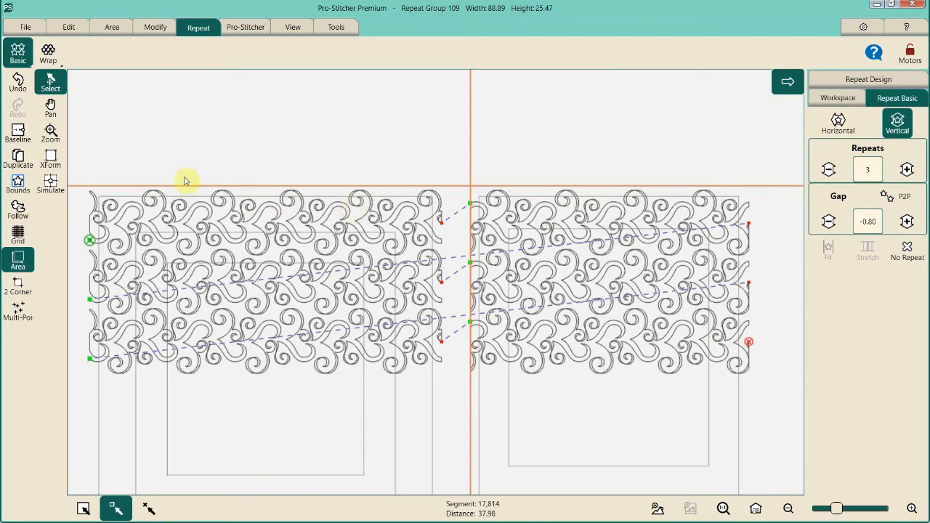
left_click(17, 138)
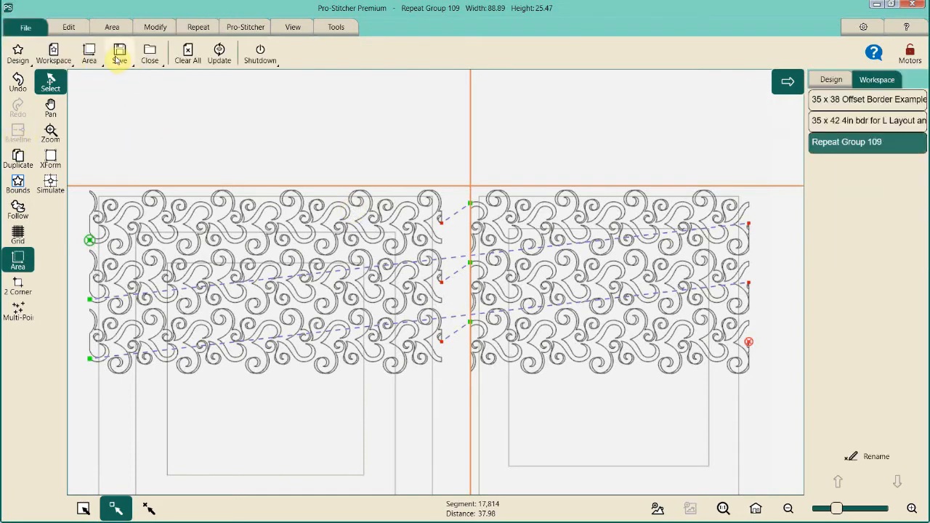
Save the repeated group as an HQF file named "MASTER PATTERN FOR" followed by the customer's first name.
left_click(120, 52)
left_click(143, 85)
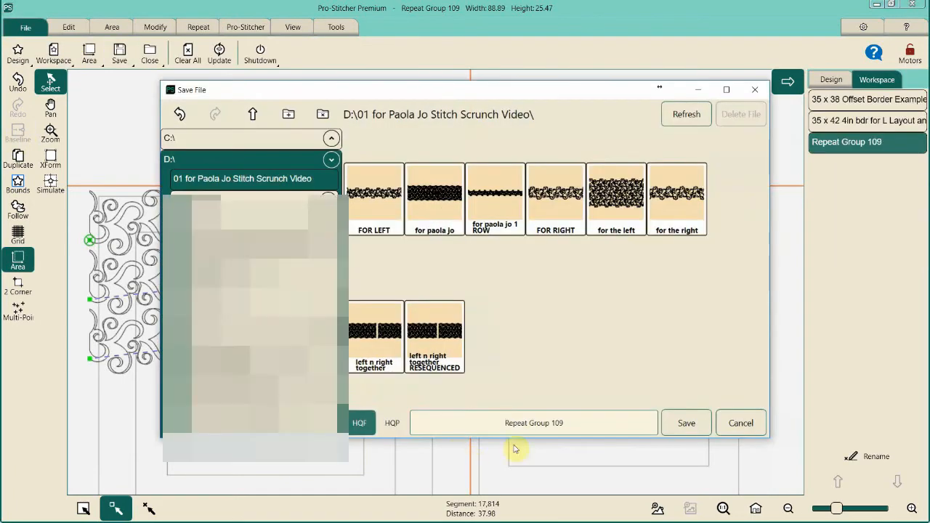
left_click(516, 425)
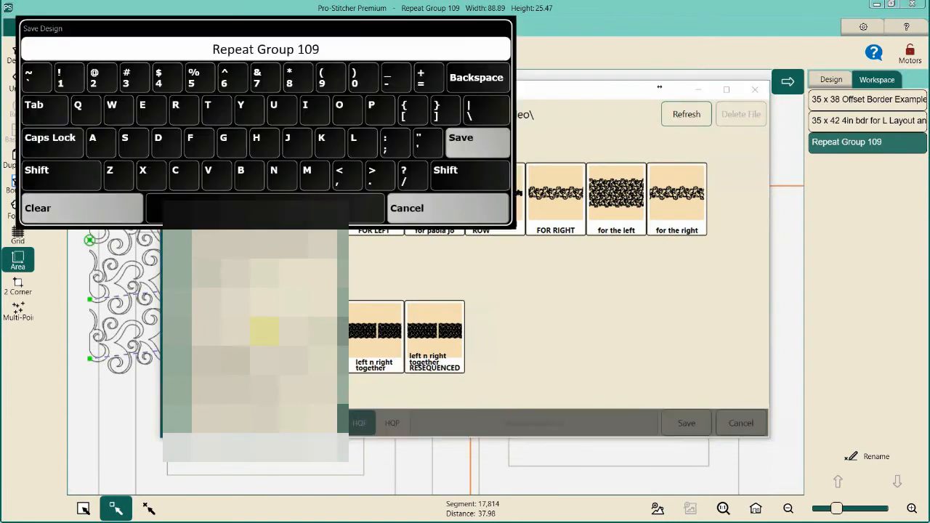
left_click(128, 216)
type("MASTER")
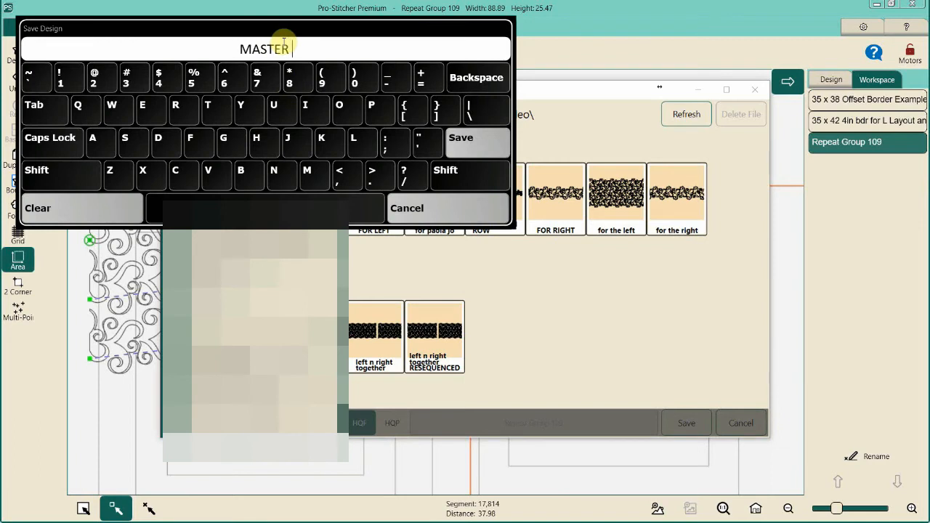
type(" PATTERN FOR P")
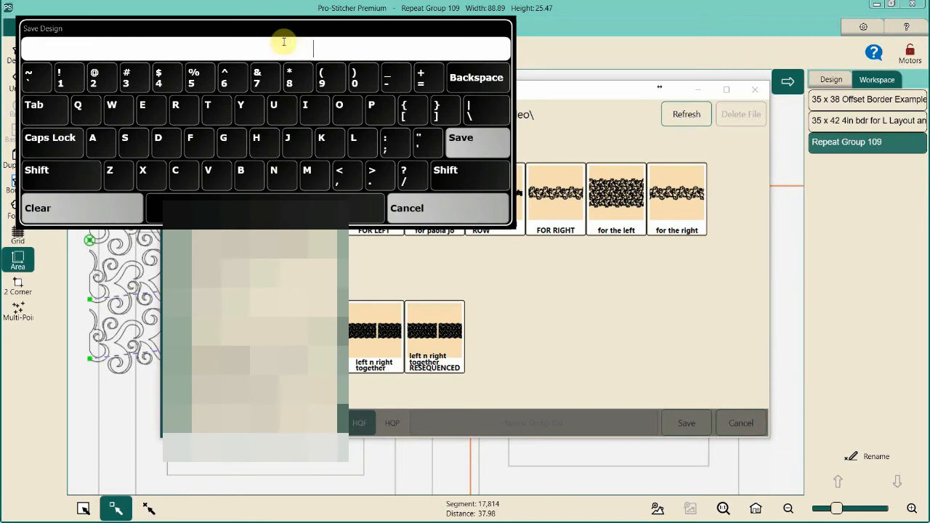
type("A")
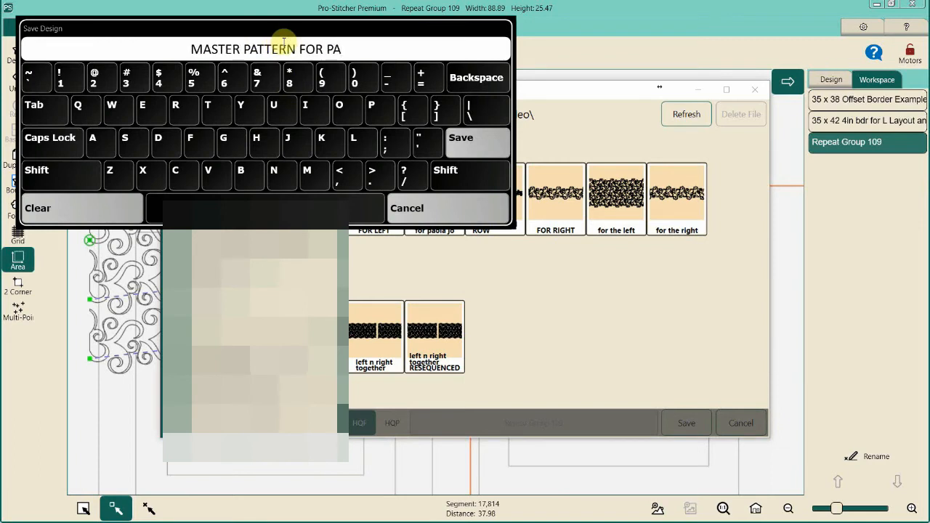
type("OLA")
left_click(488, 149)
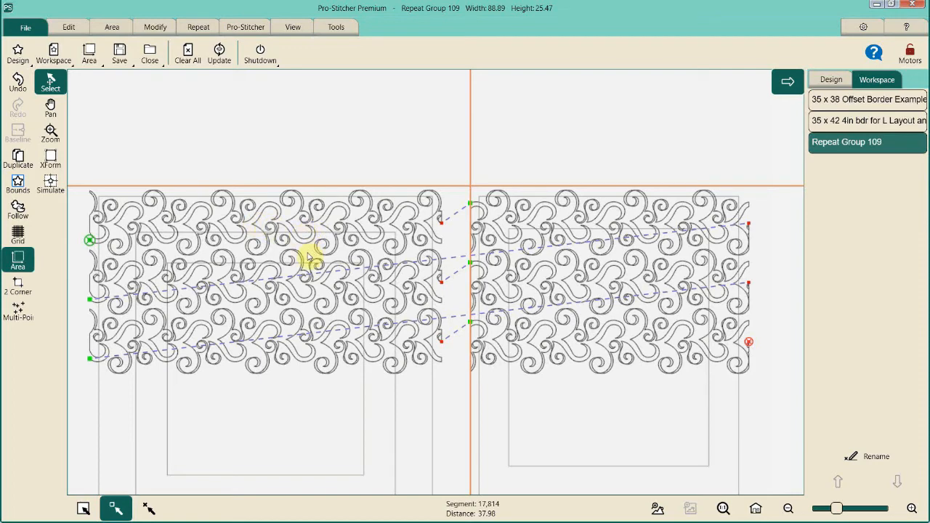
Use New Start & End to advance the start point jump by jump to the beginning of the left quilt's third row.
left_click(239, 26)
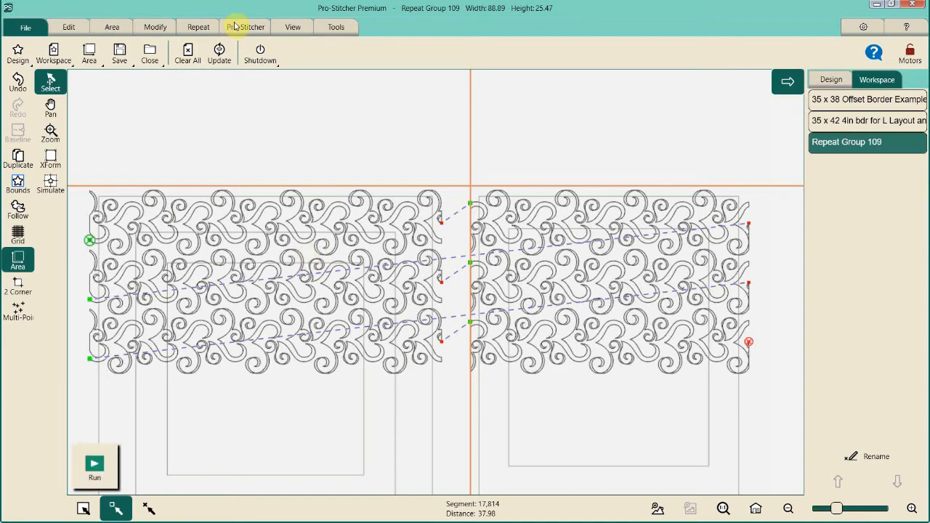
left_click(279, 58)
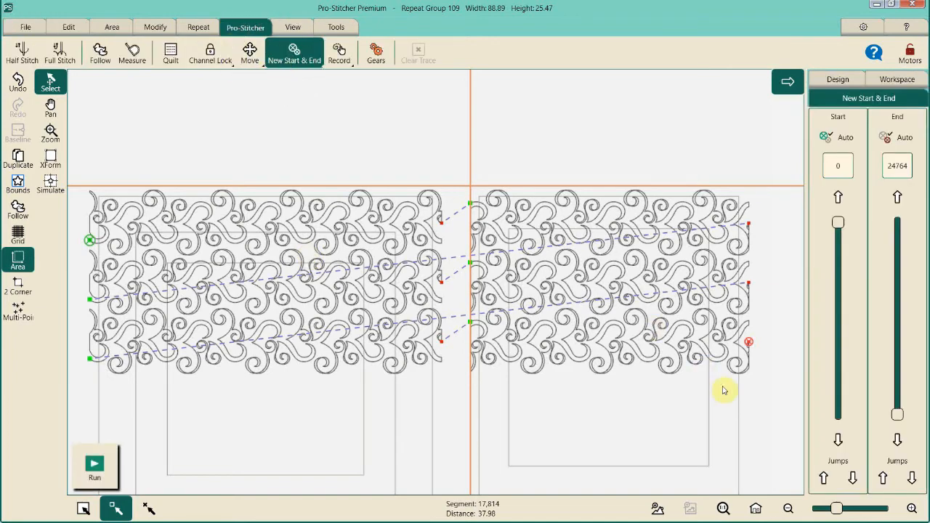
left_click(851, 478)
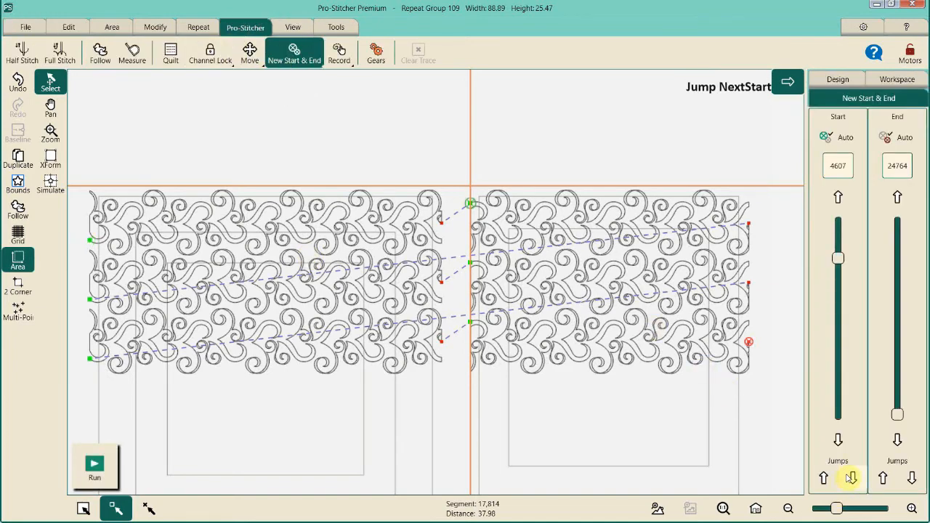
left_click(224, 217)
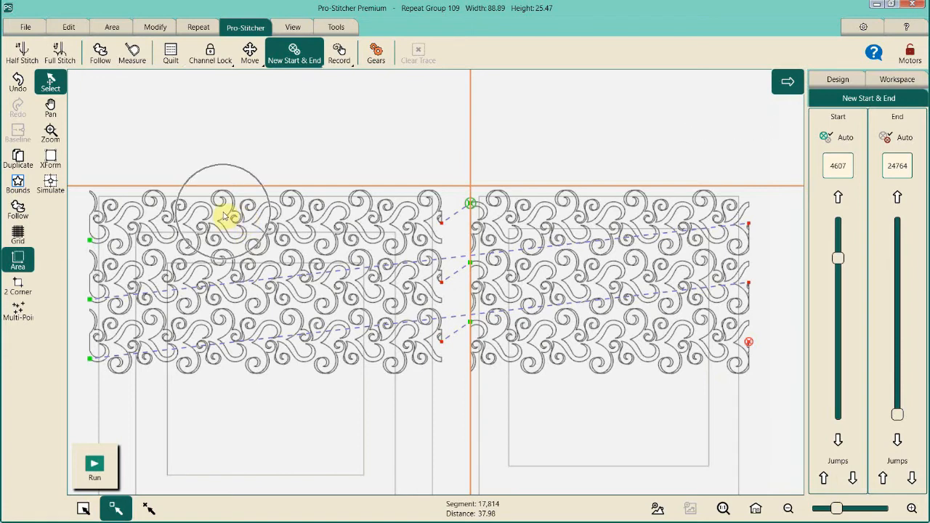
left_click(539, 221)
left_click(200, 281)
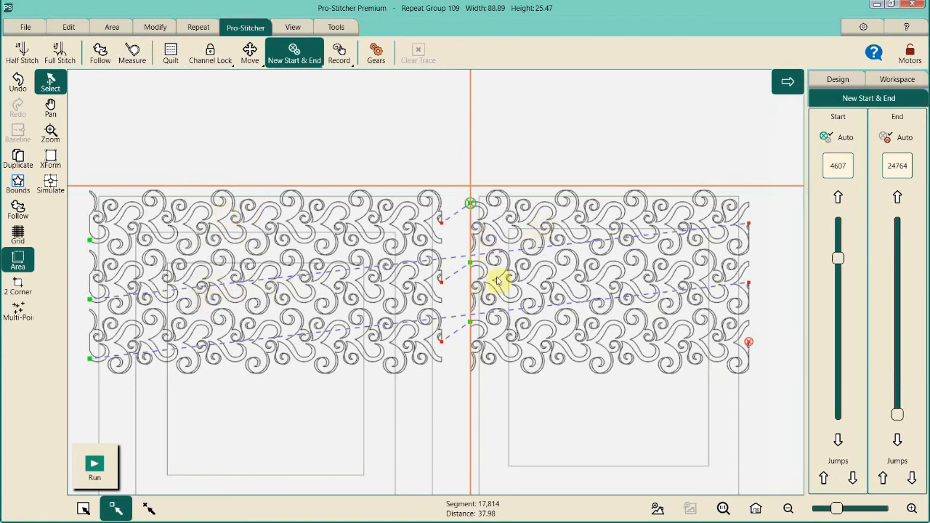
left_click(538, 271)
left_click(852, 477)
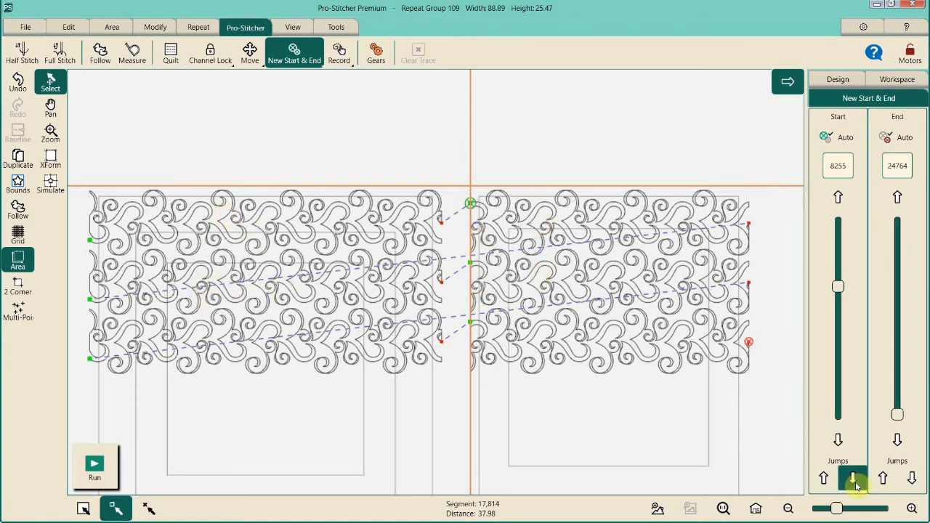
left_click(852, 477)
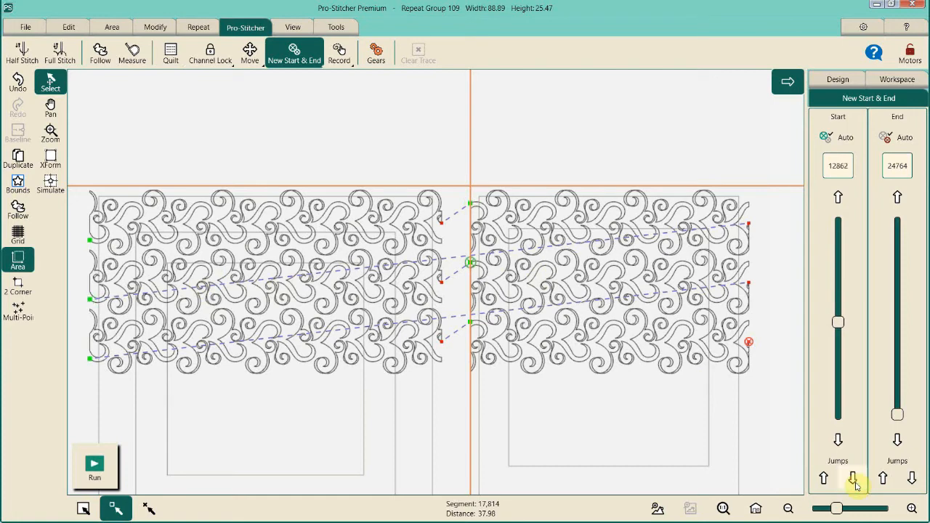
left_click(853, 478)
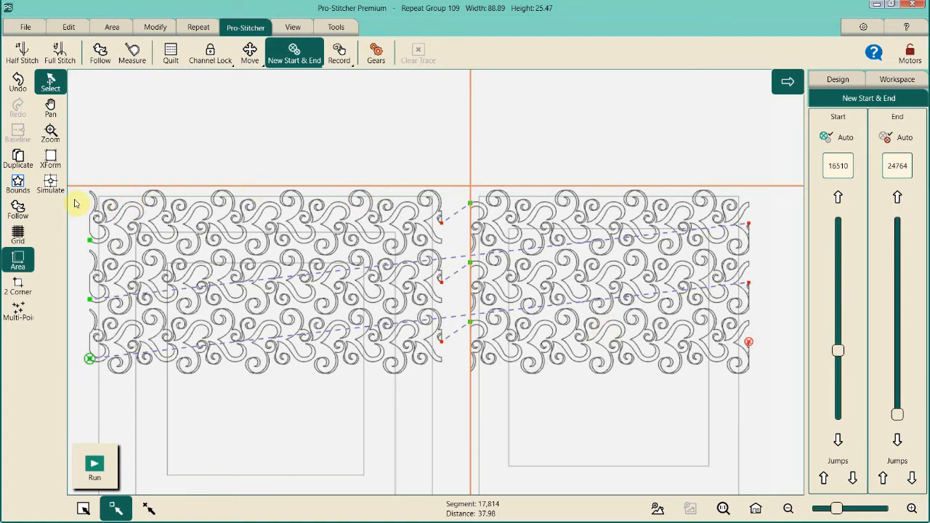
Turn on Simulate and place the simulated machine position just outside the left quilt's upper-left corner.
left_click(48, 185)
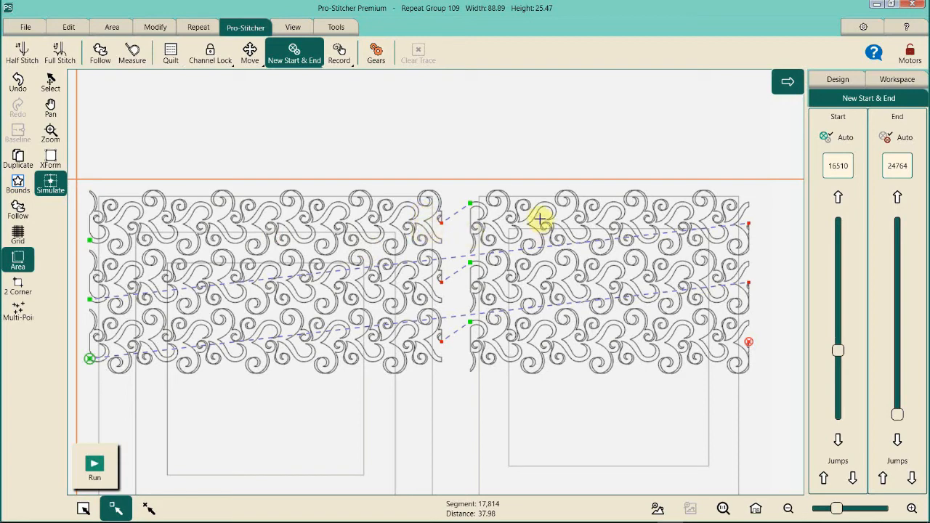
left_click(445, 221)
key("ctrl")
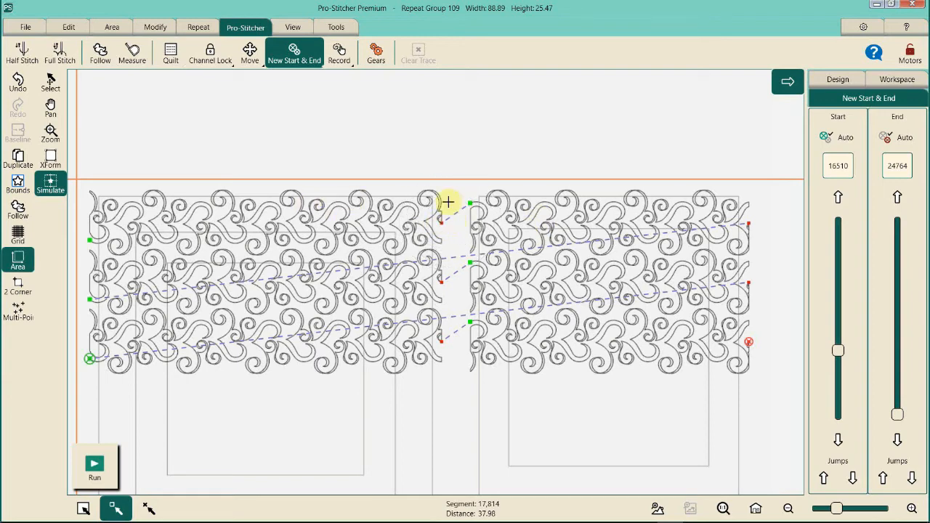
key("ctrl")
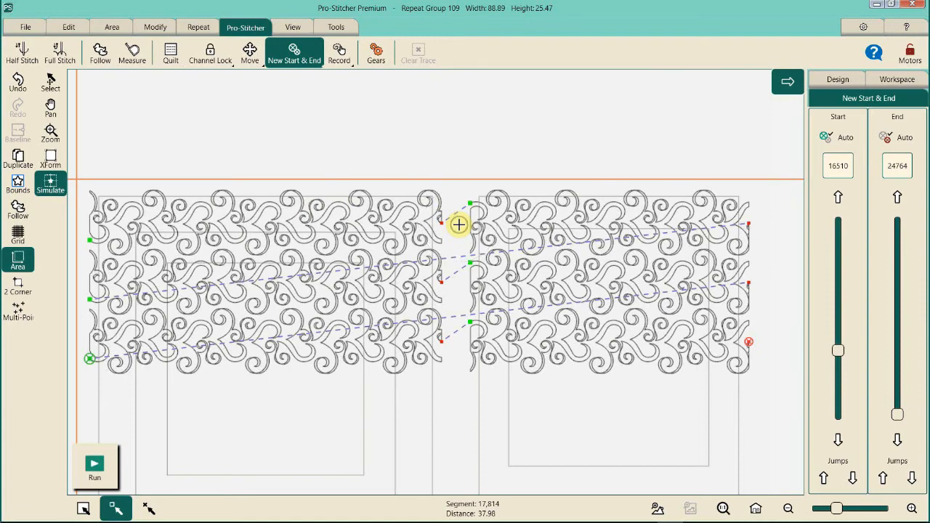